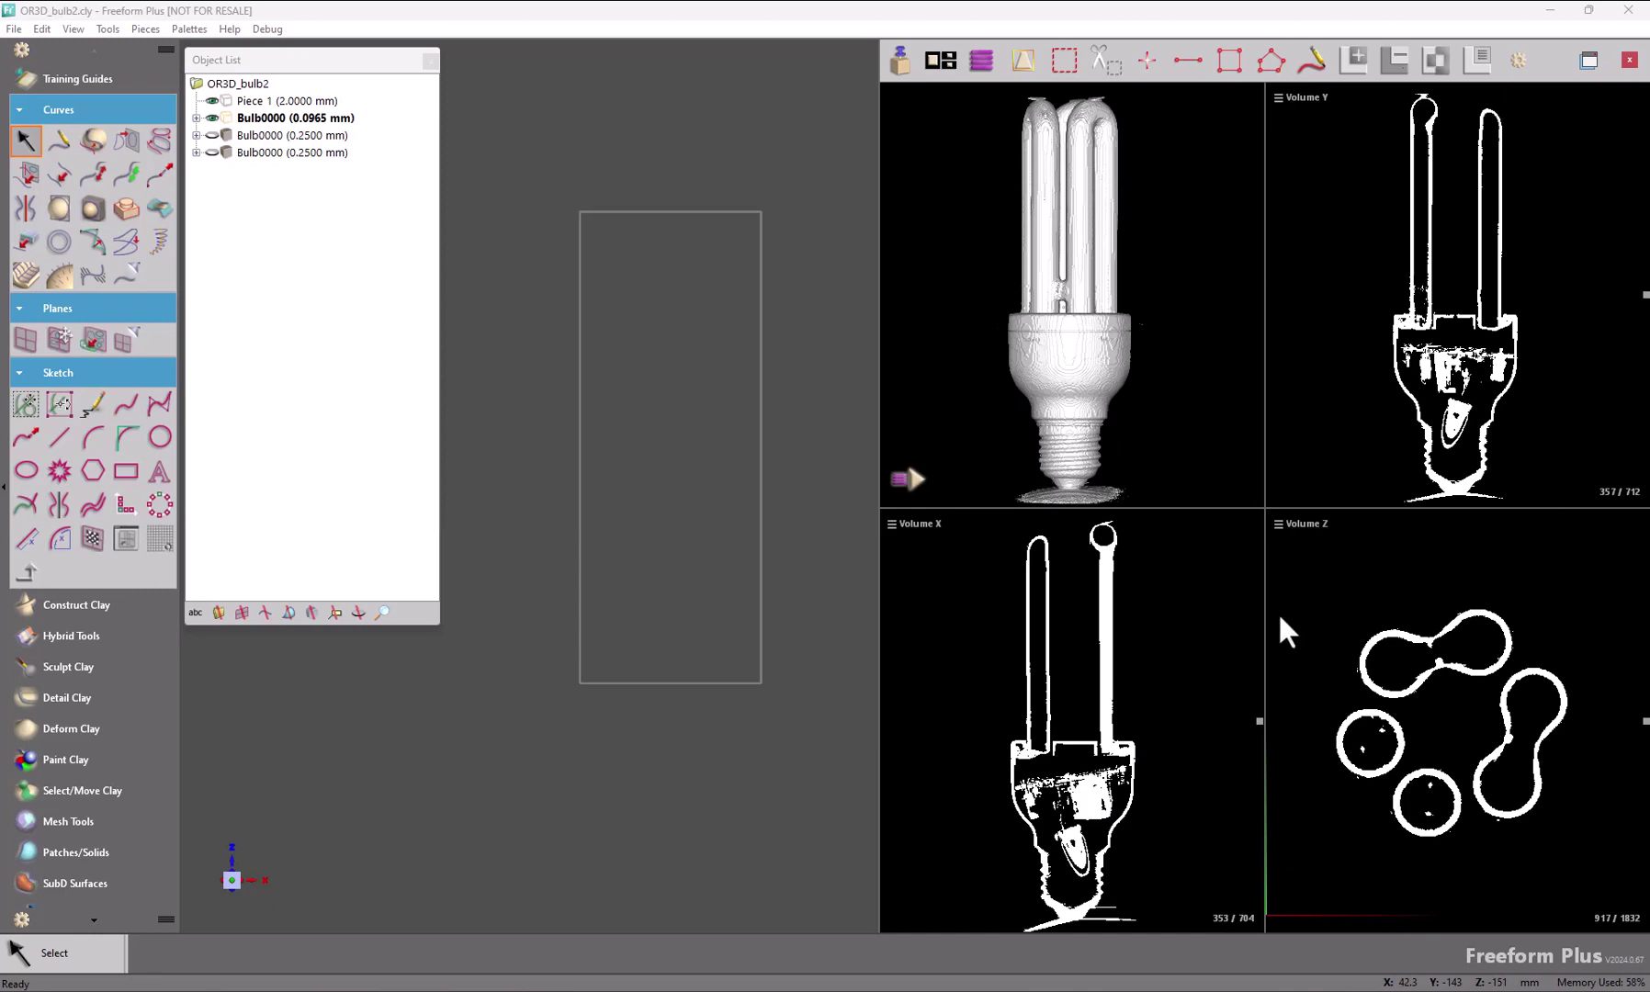
Step: Close the volume views and make the last Bulb0000 (0.2500 mm) piece in the object list the active, visible piece
left_click(1626, 62)
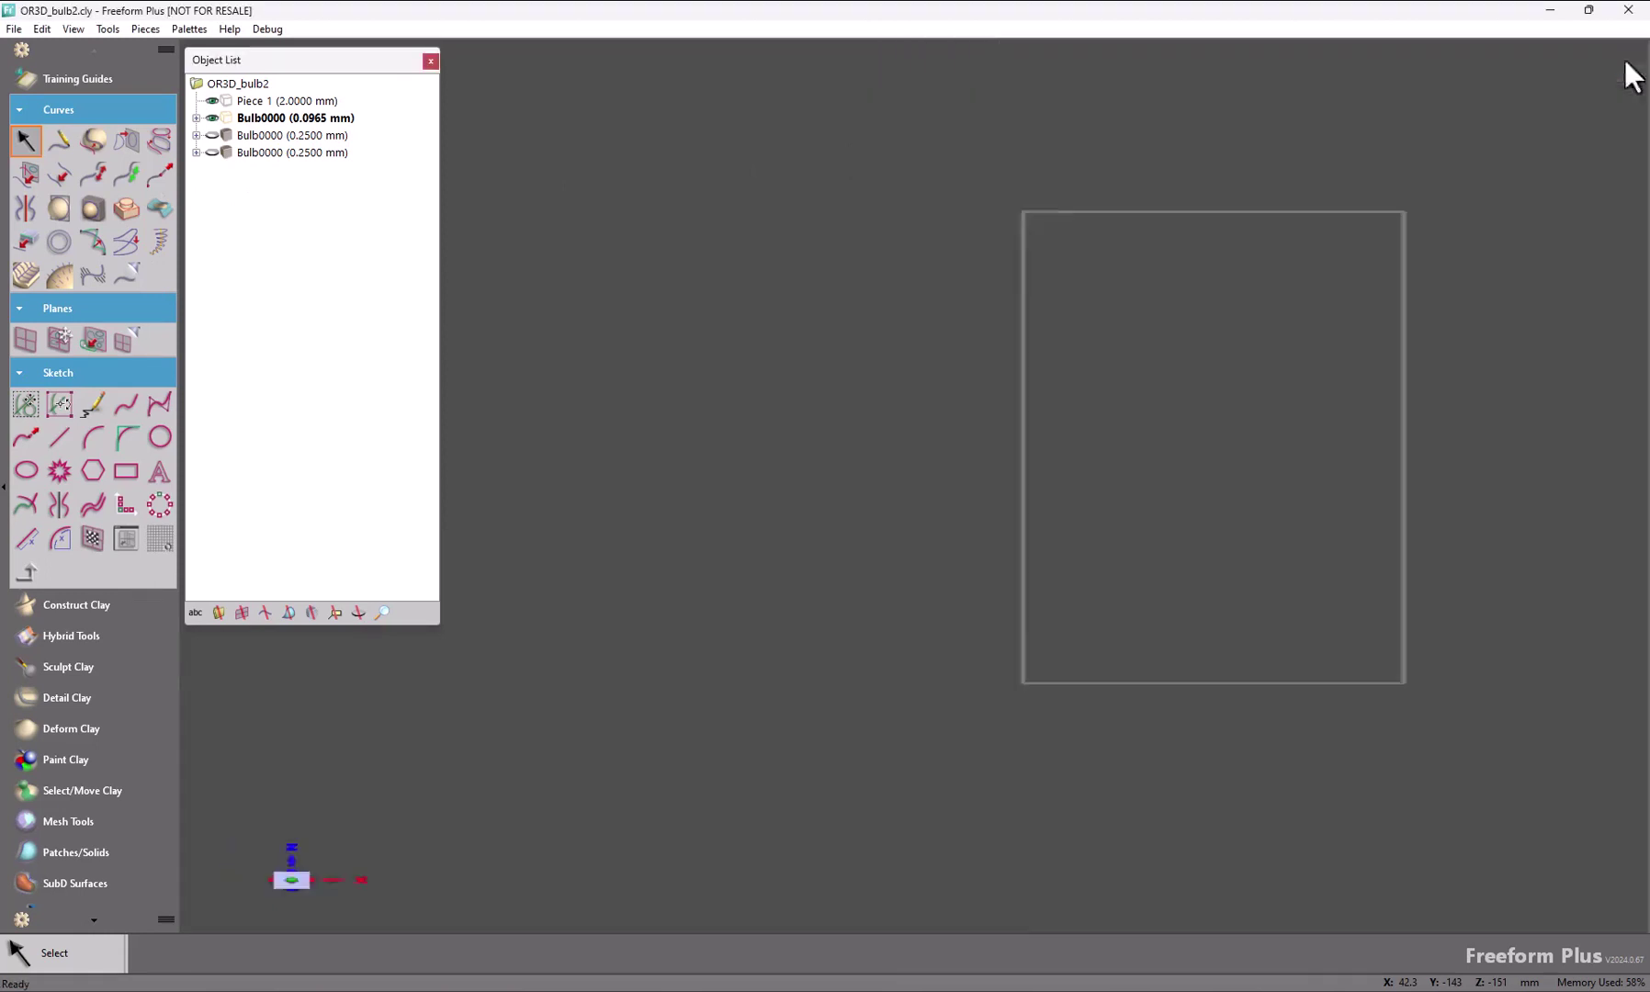
right_click(261, 153)
left_click(296, 156)
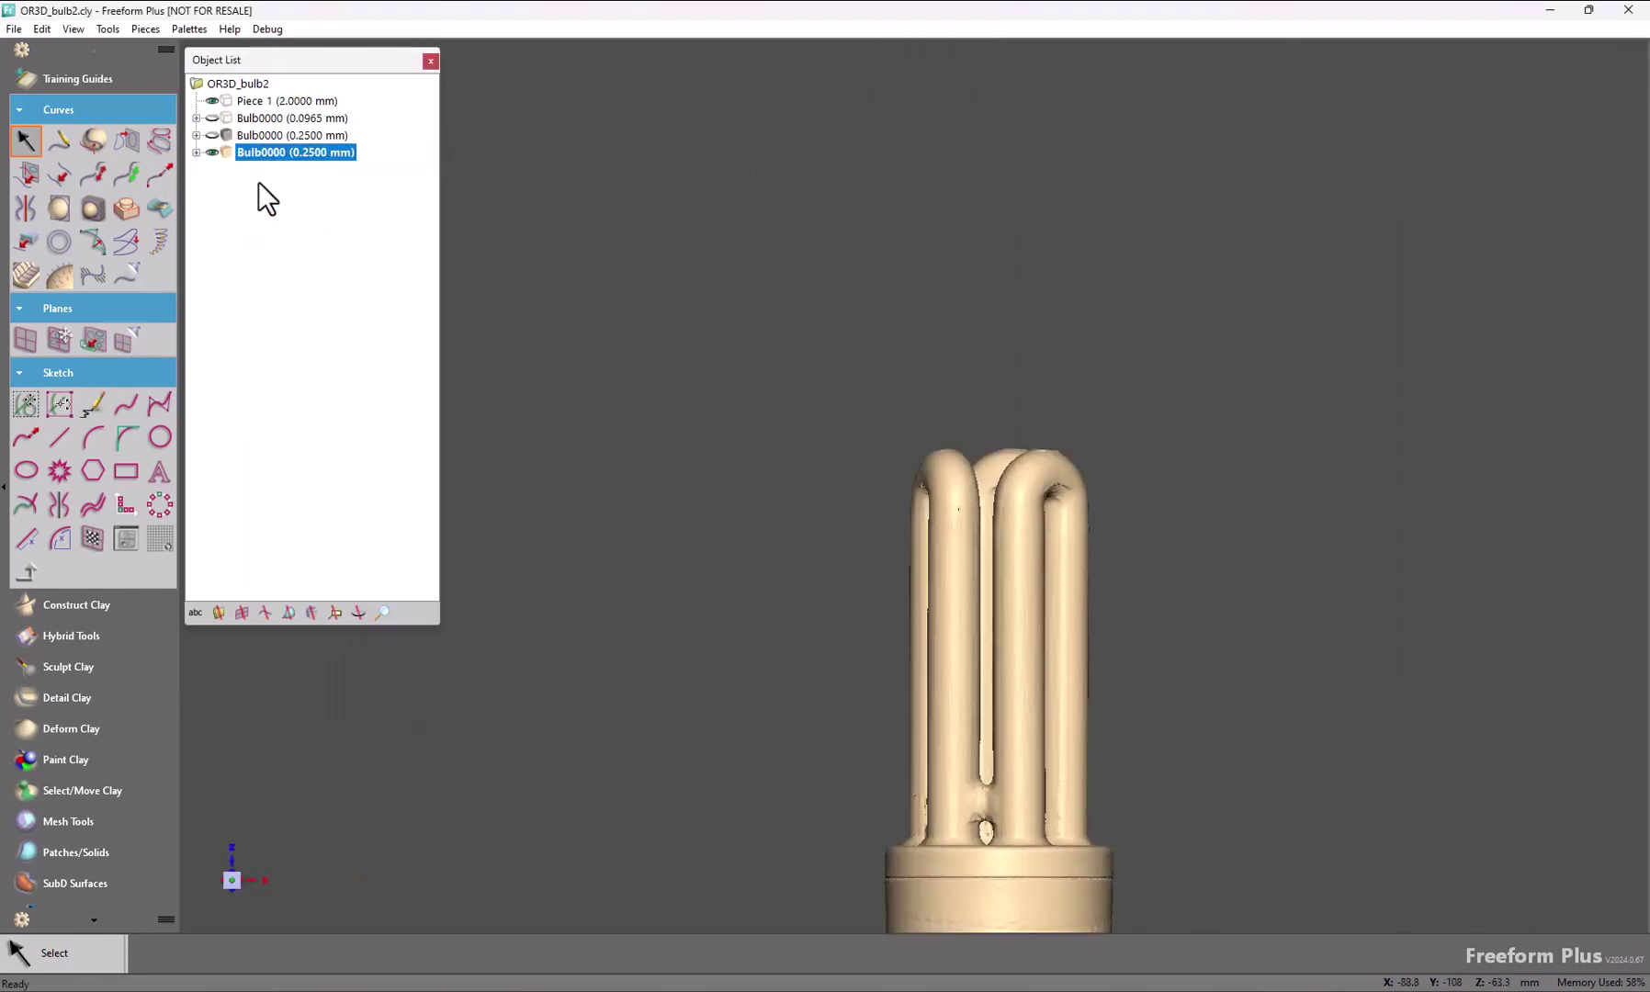
left_click_drag(382, 60, 1528, 62)
middle_click_drag(733, 467, 663, 138)
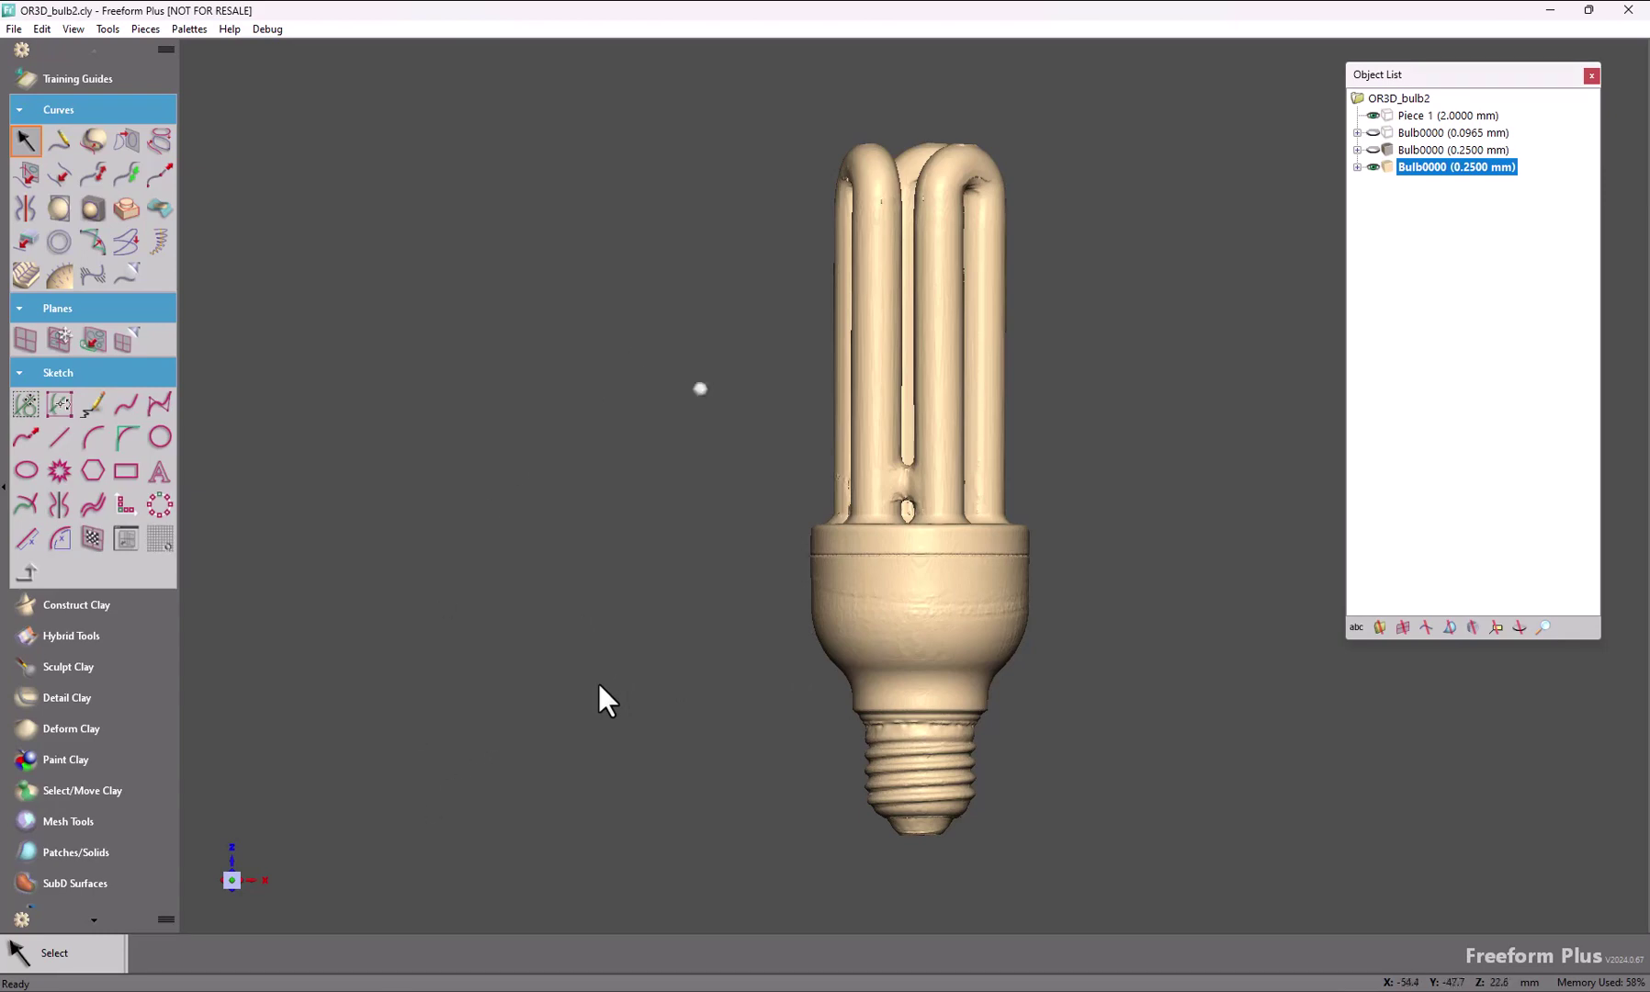
Step: Create a plane perpendicular to the bulb's axis and position it across the upper part of the tubes
key("space")
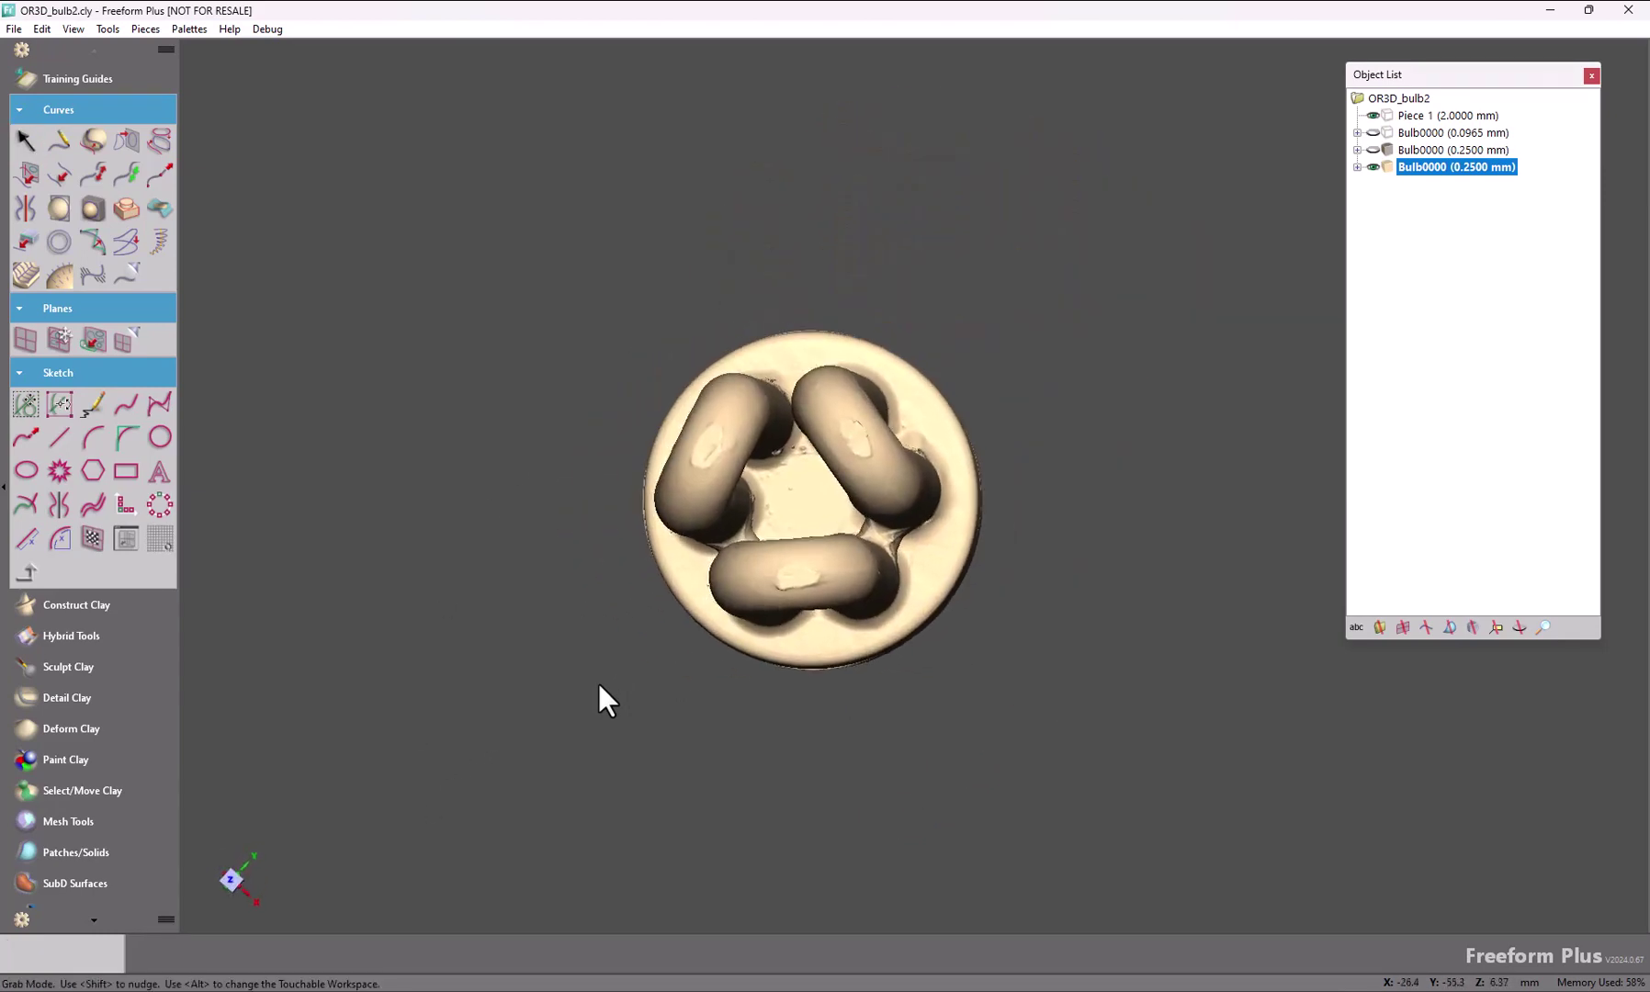
left_click(25, 342)
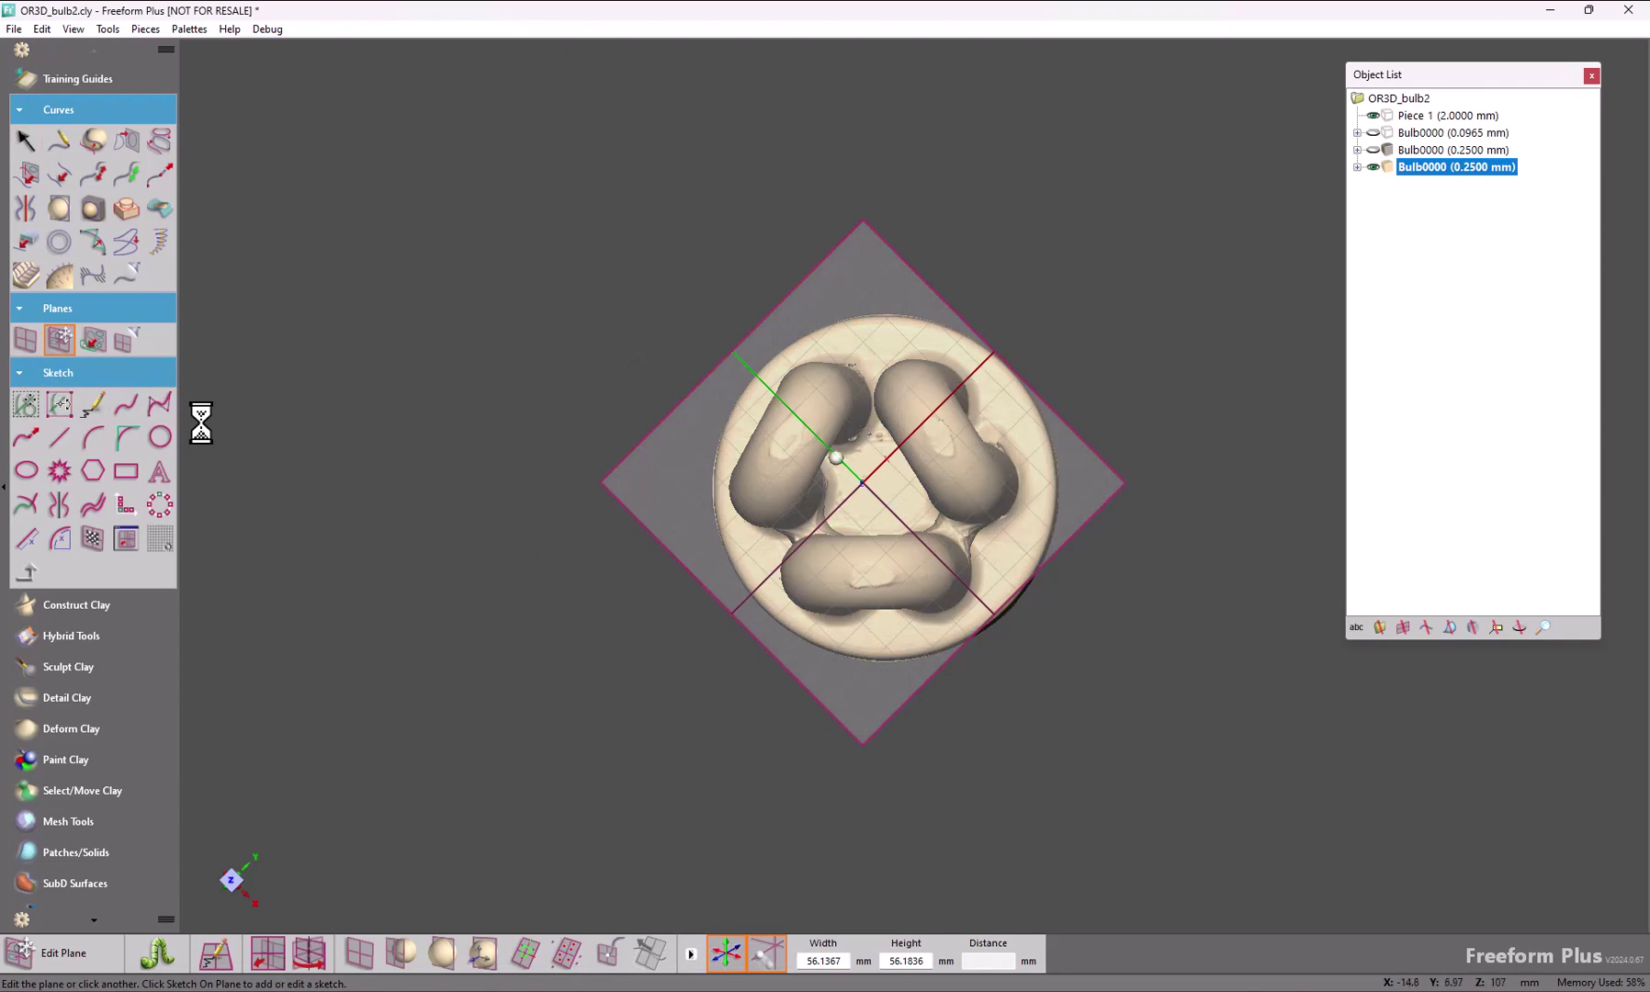
mouse_move(863, 482)
left_mouse_down()
mouse_move(868, 500)
mouse_move(870, 484)
left_mouse_up()
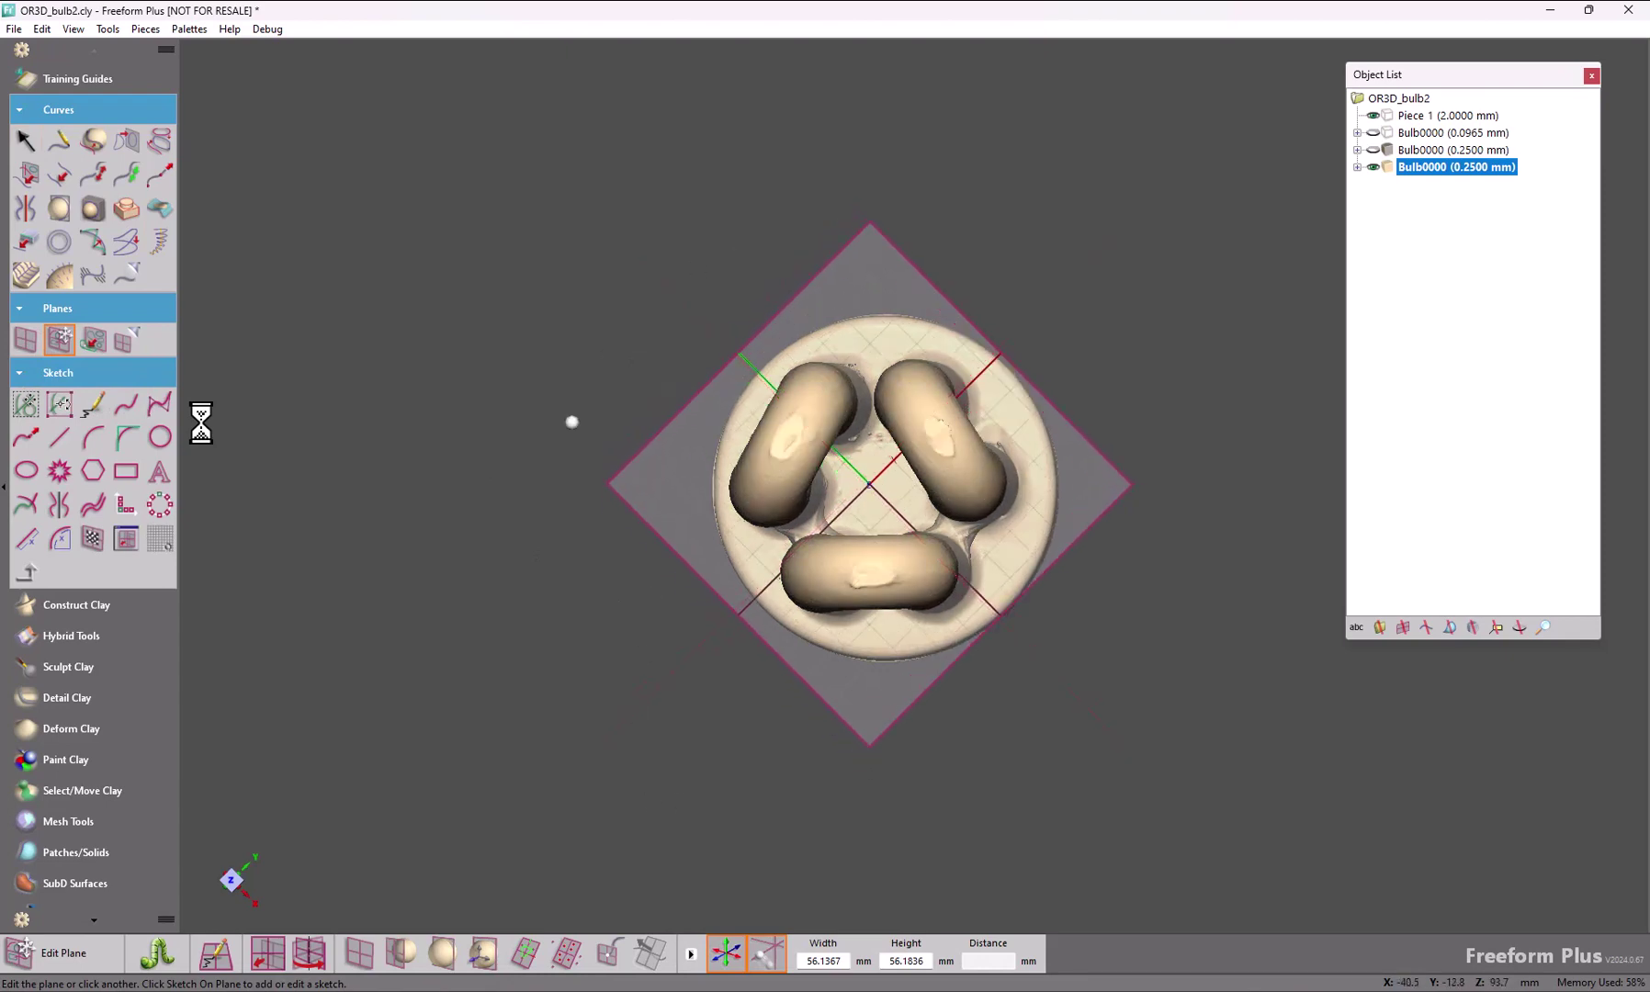
left_click(497, 561)
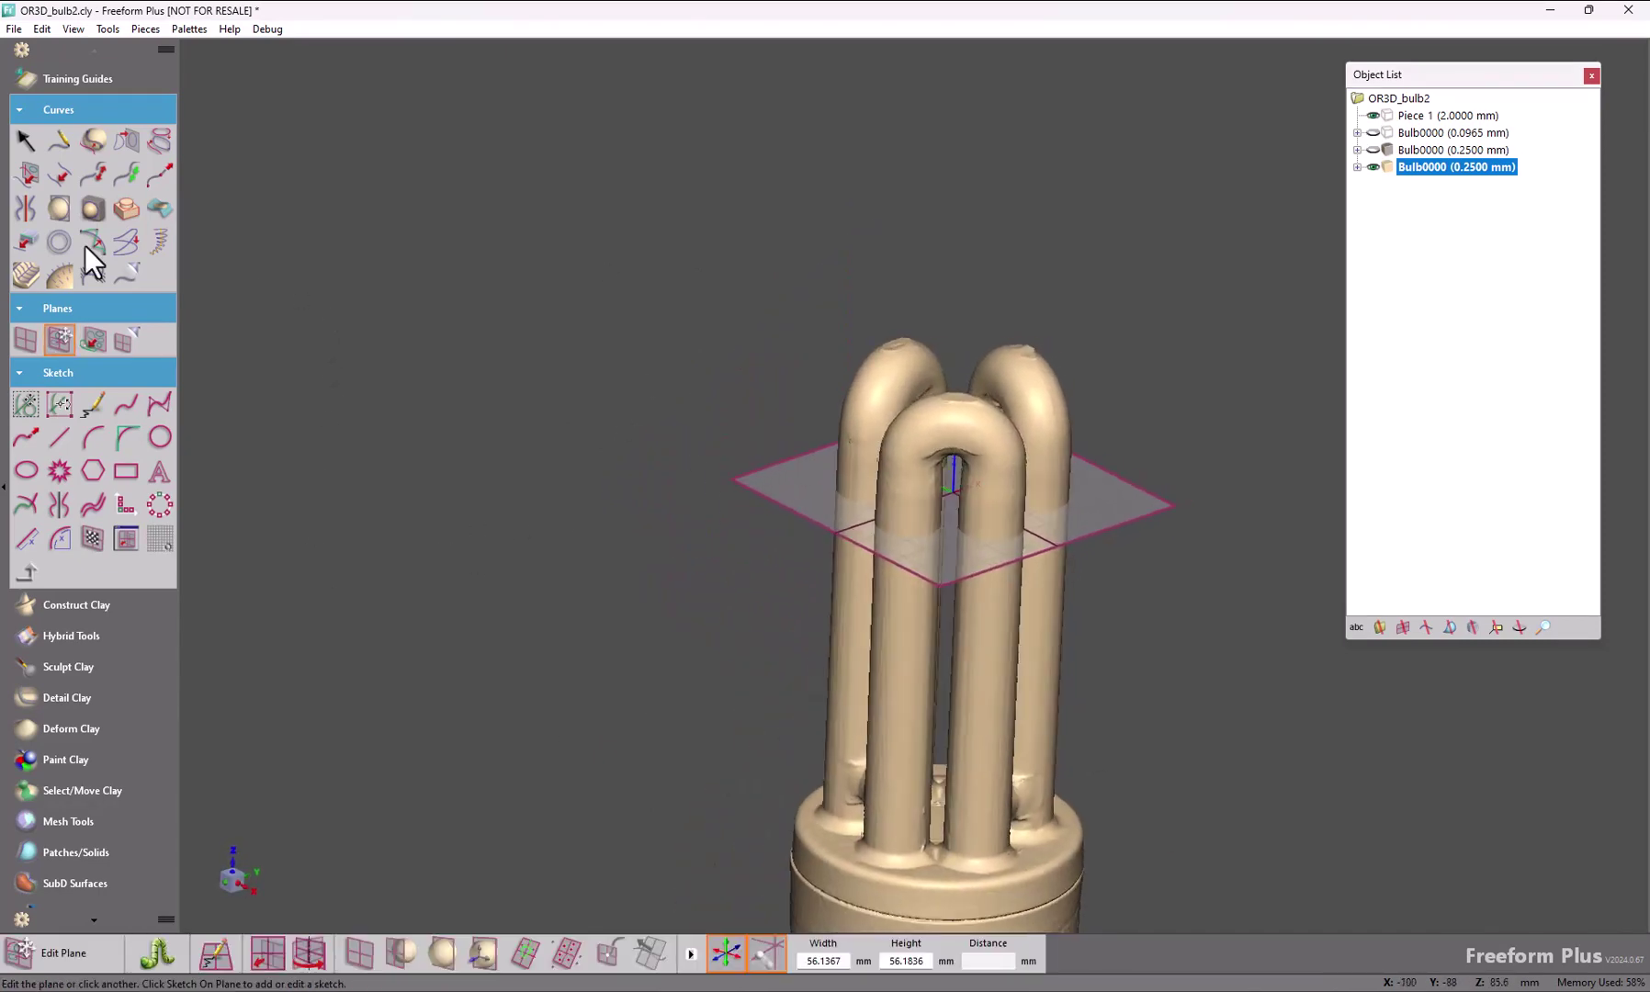
Step: Create plane intersection sketch curves where Front Plane 2 cuts the bulb's tubes, and open that plane for sketching
left_click(57, 217)
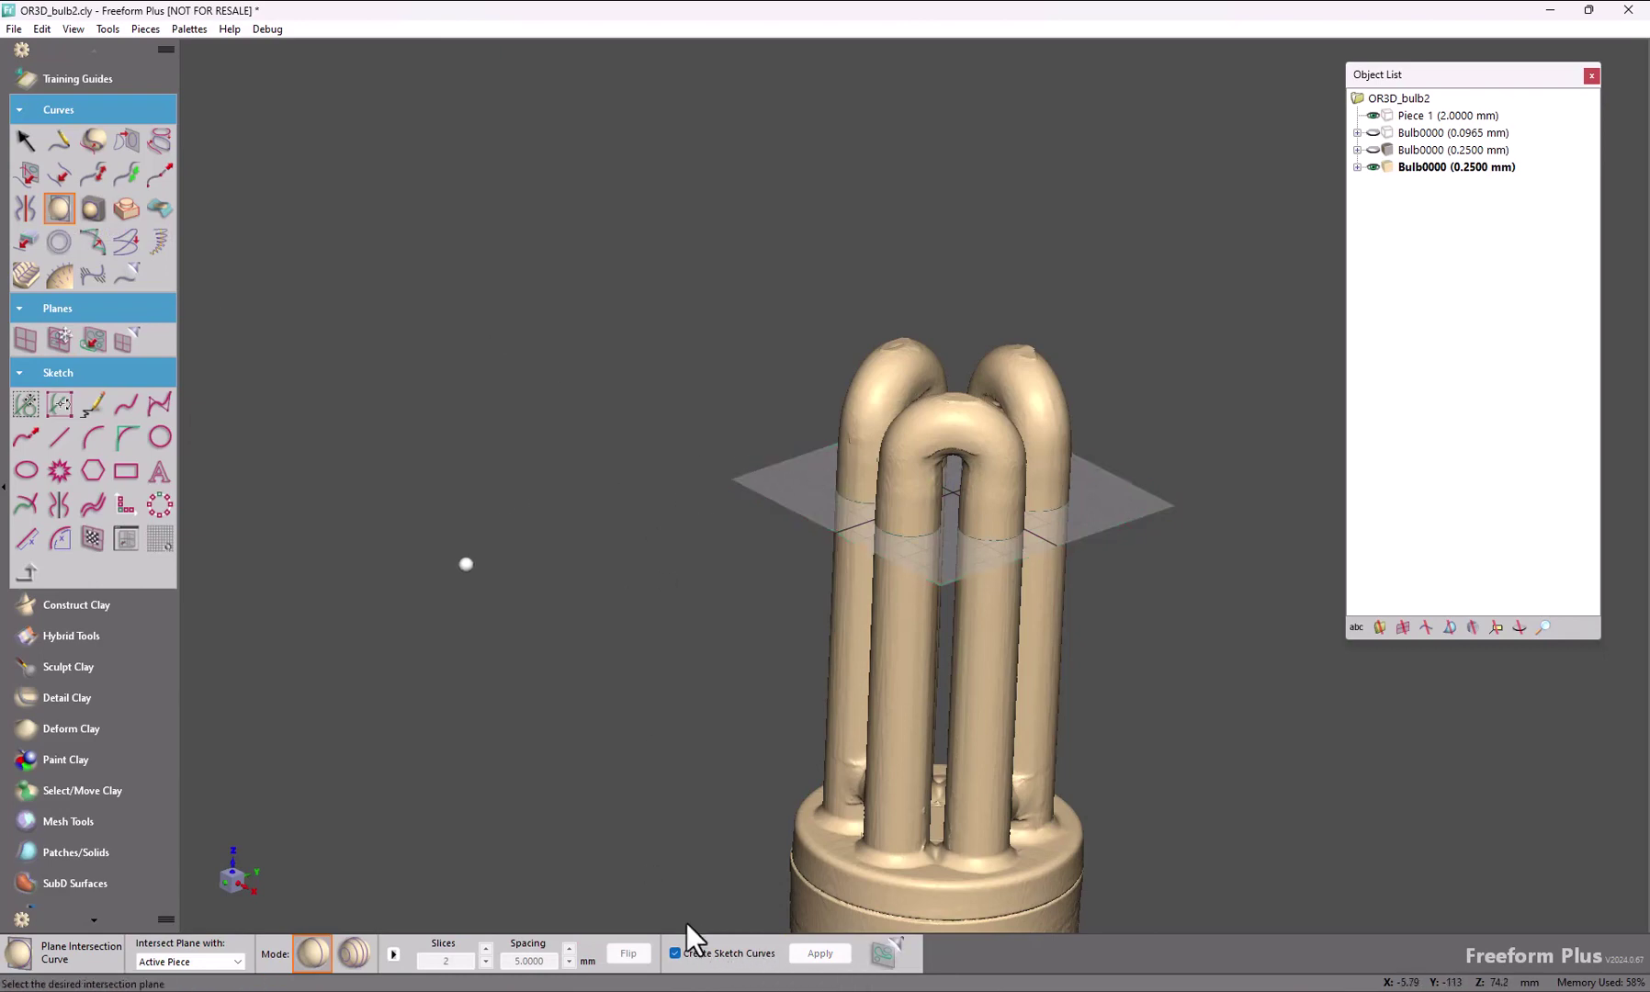
left_click(1356, 167)
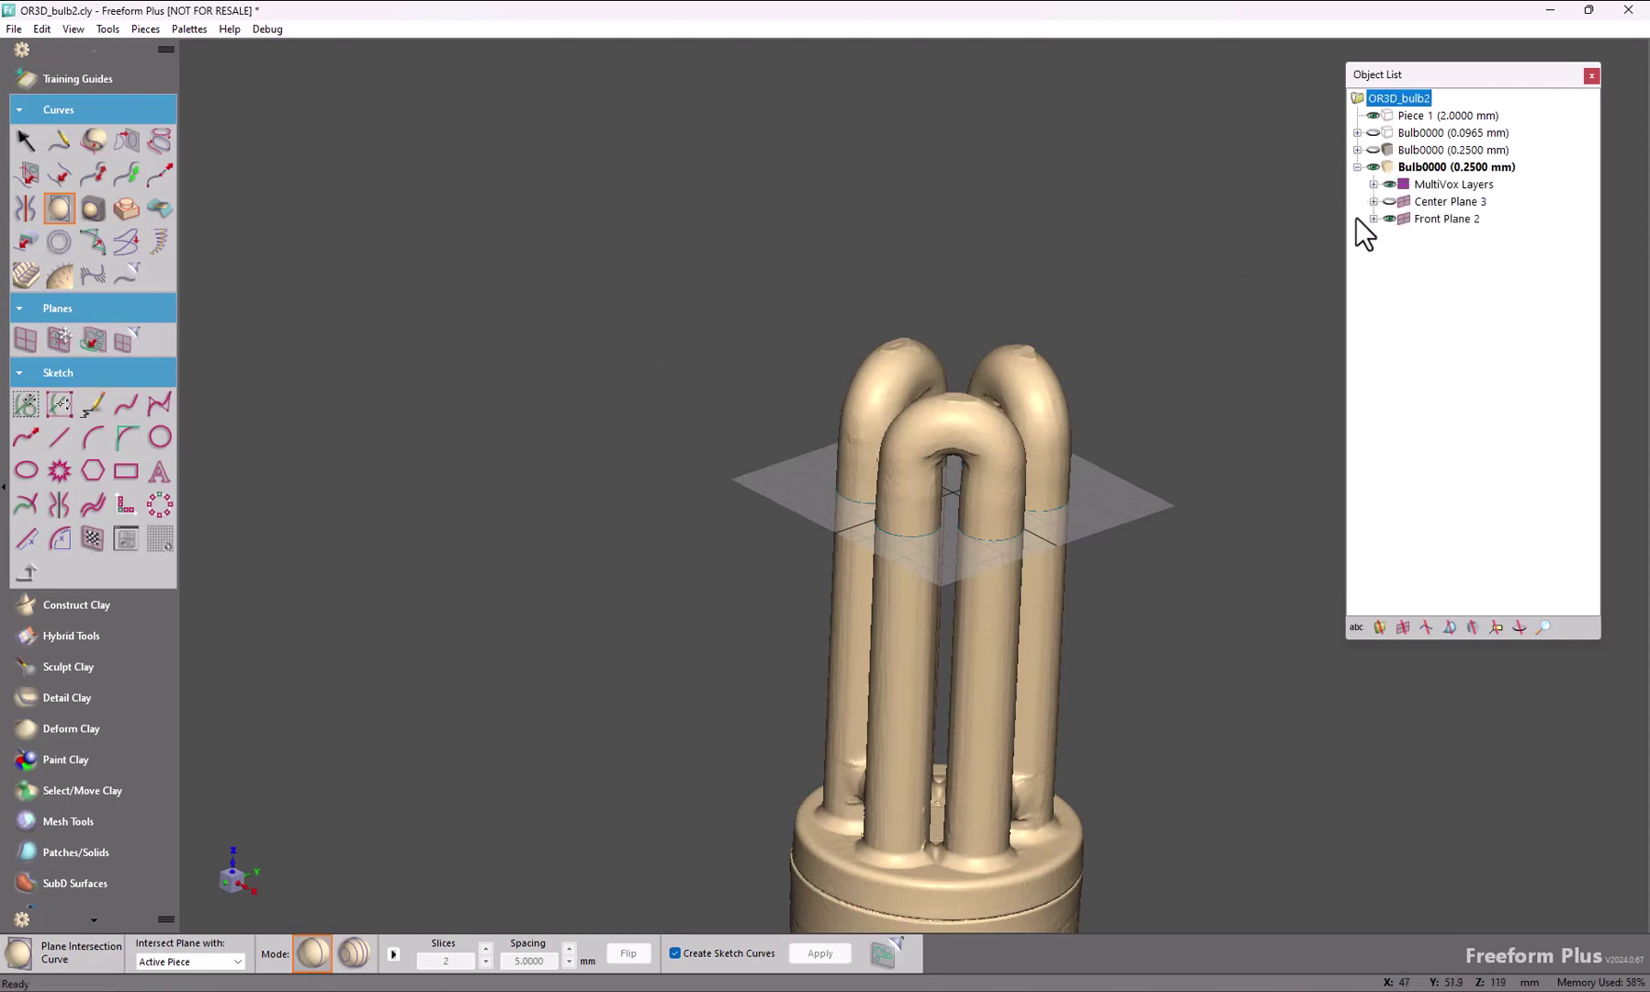
right_click(1404, 220)
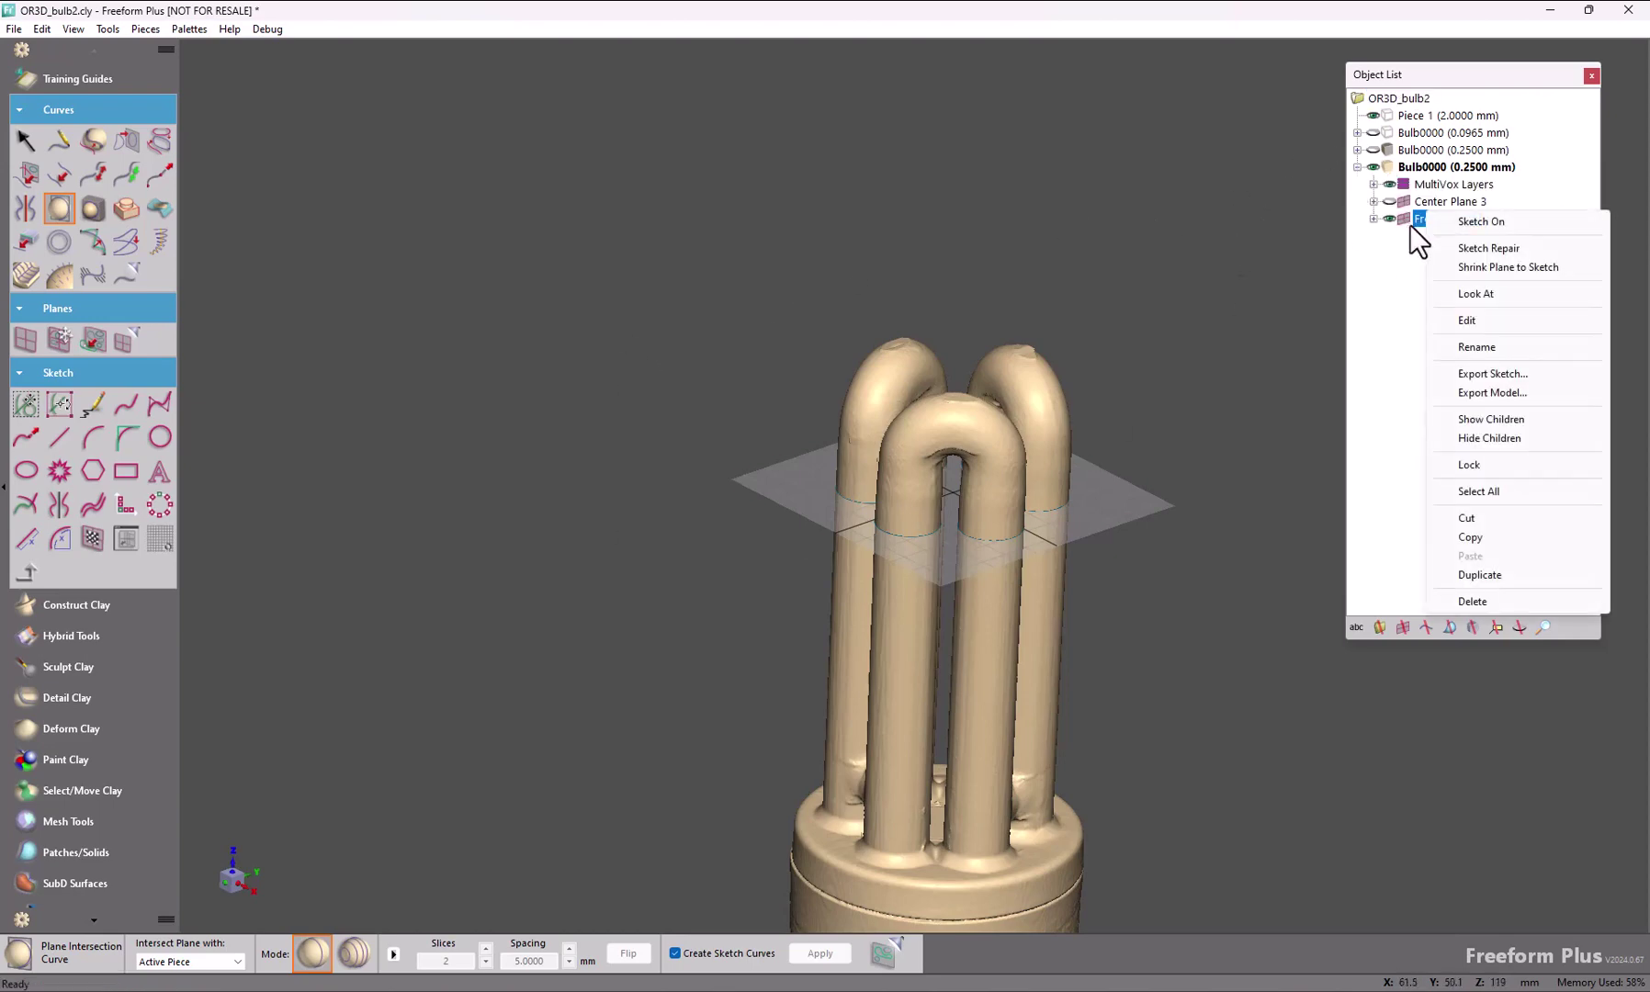
left_click(1474, 224)
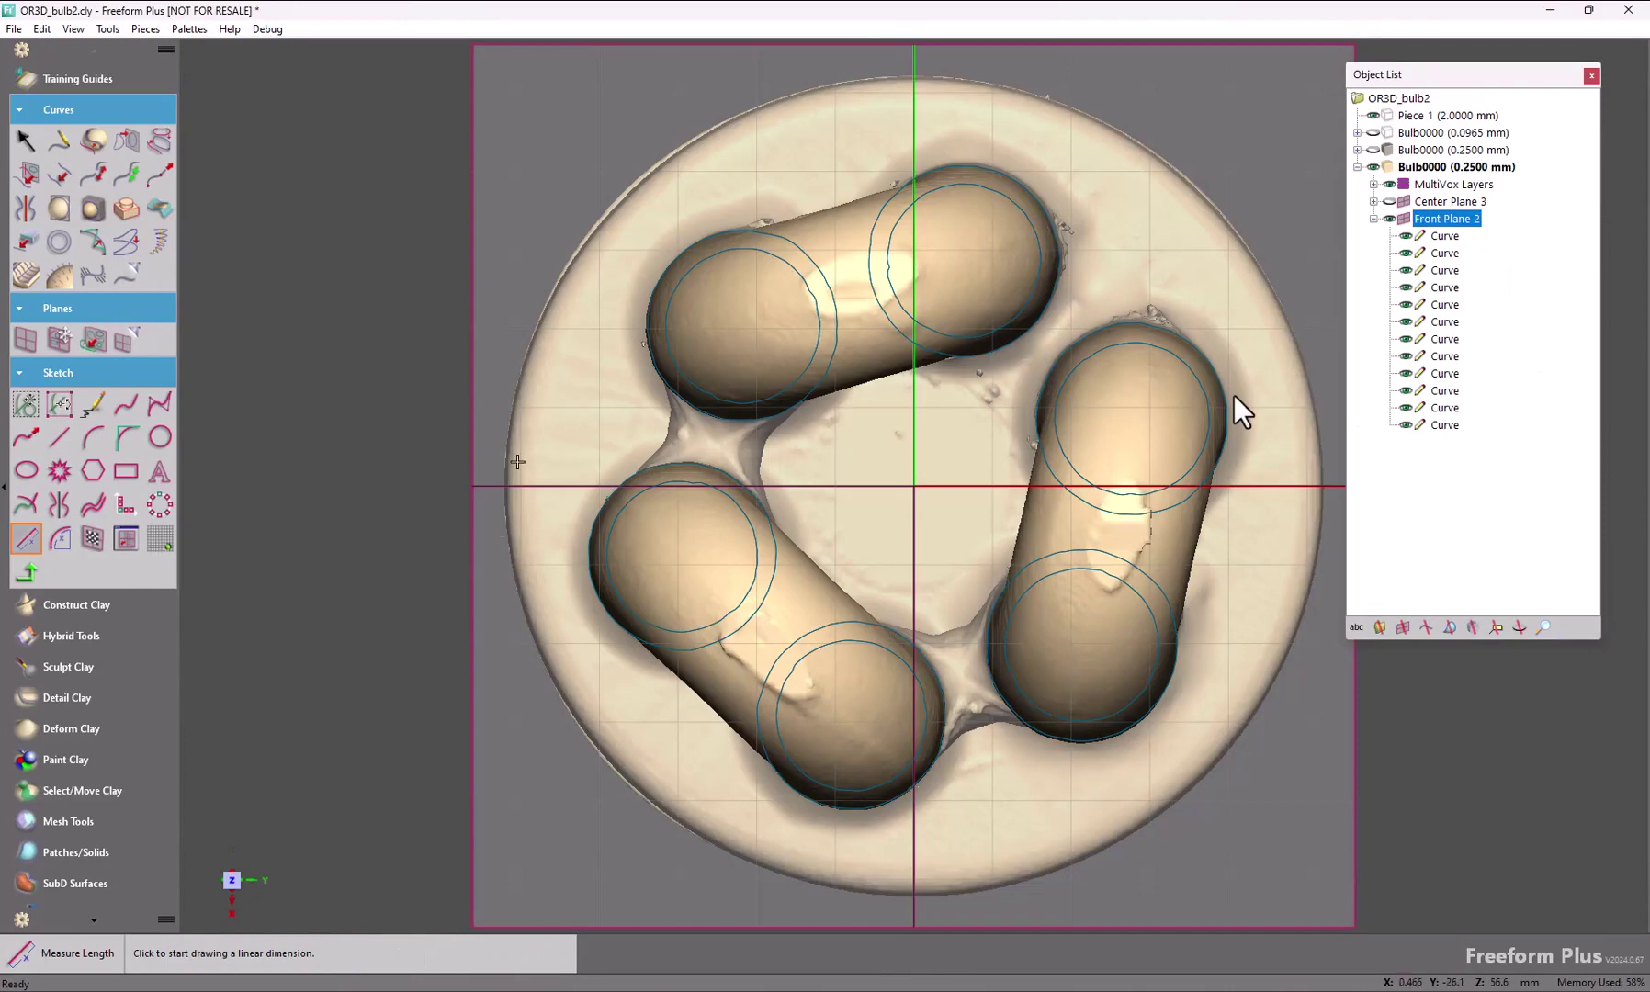
Step: Select the outer section curve of the upper-left tube to inspect its edit points and curve length
left_click(25, 404)
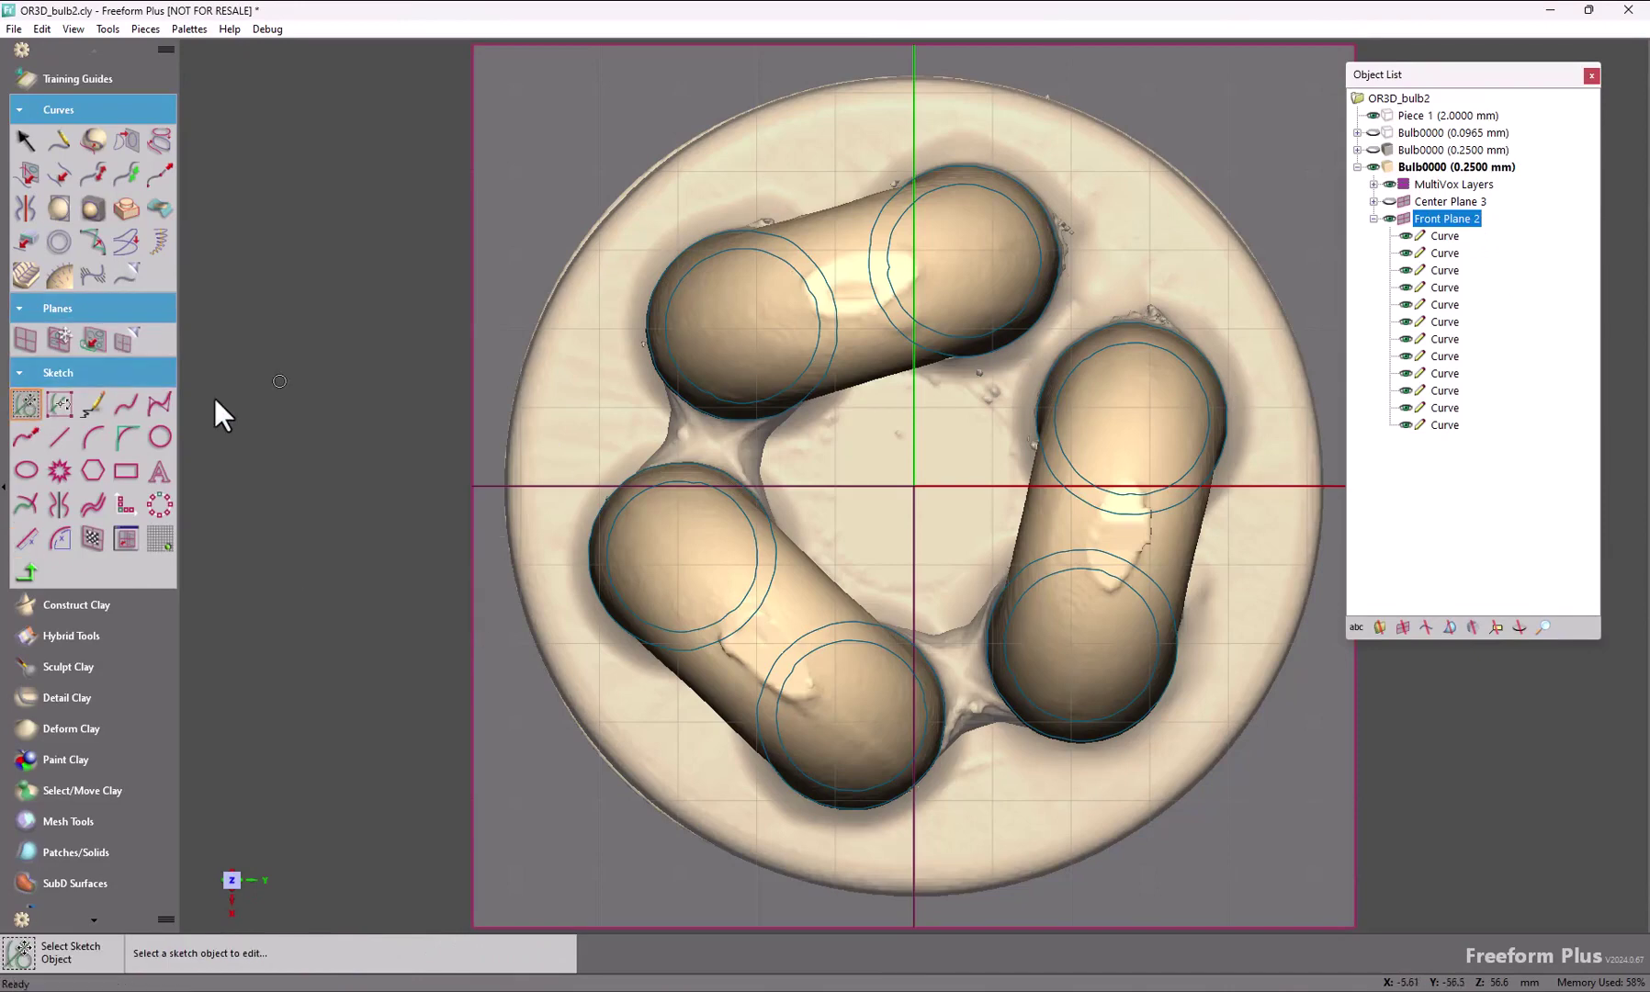
left_click(741, 221)
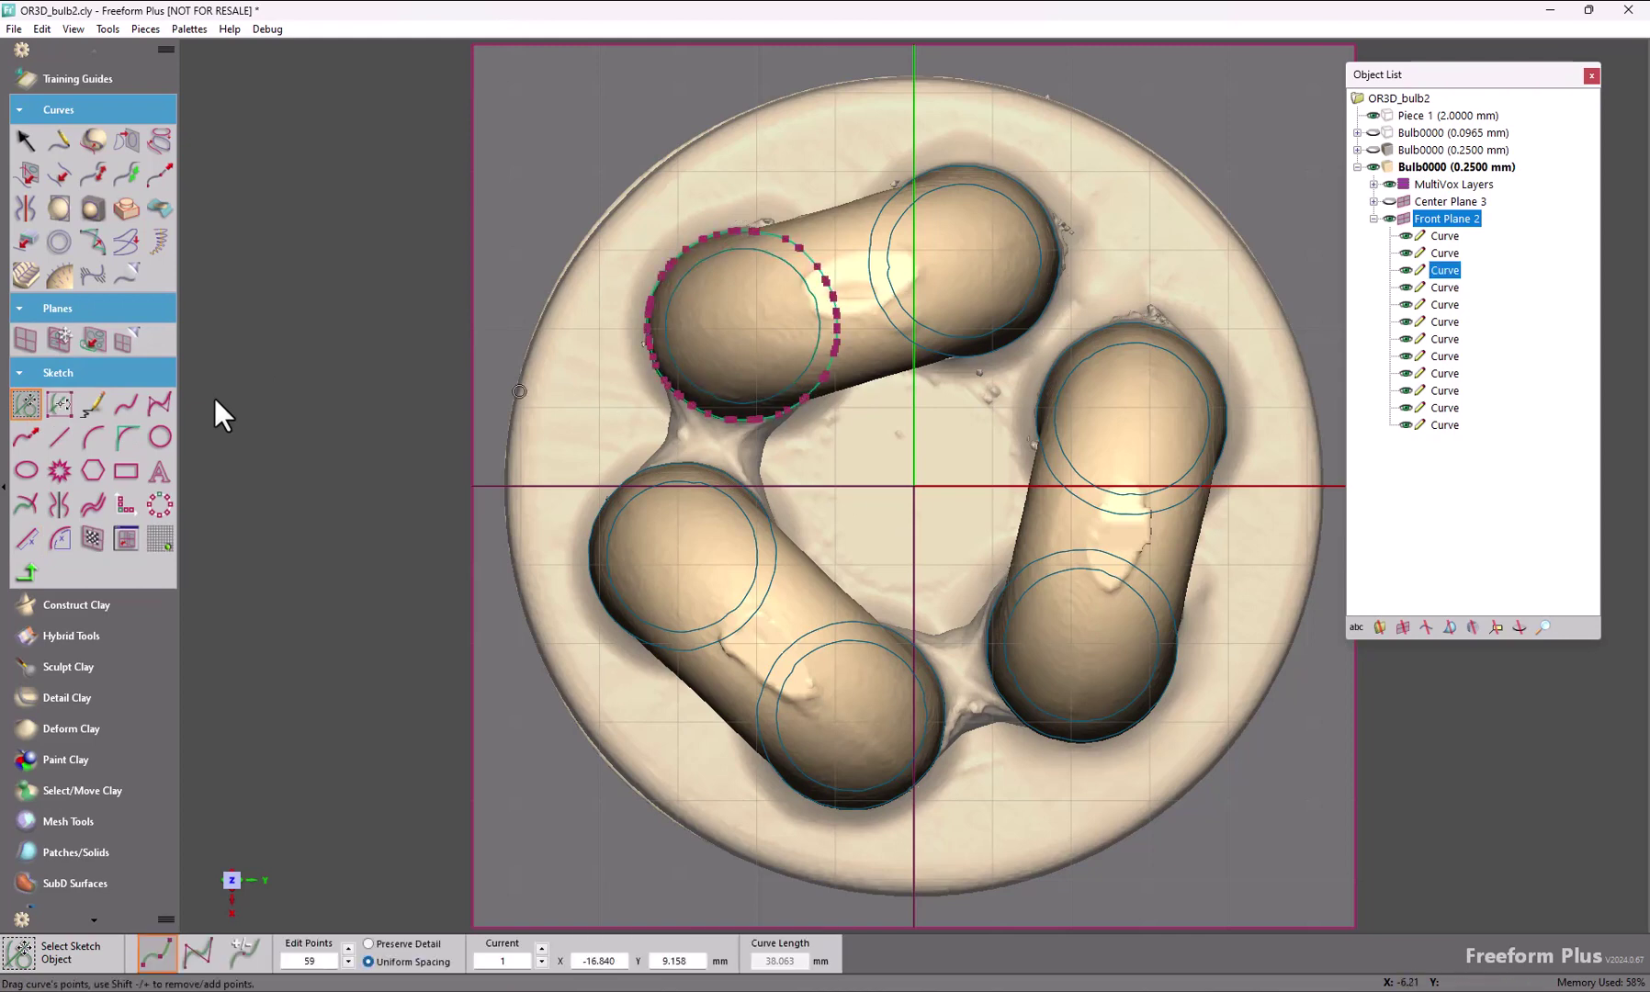
left_click(612, 302)
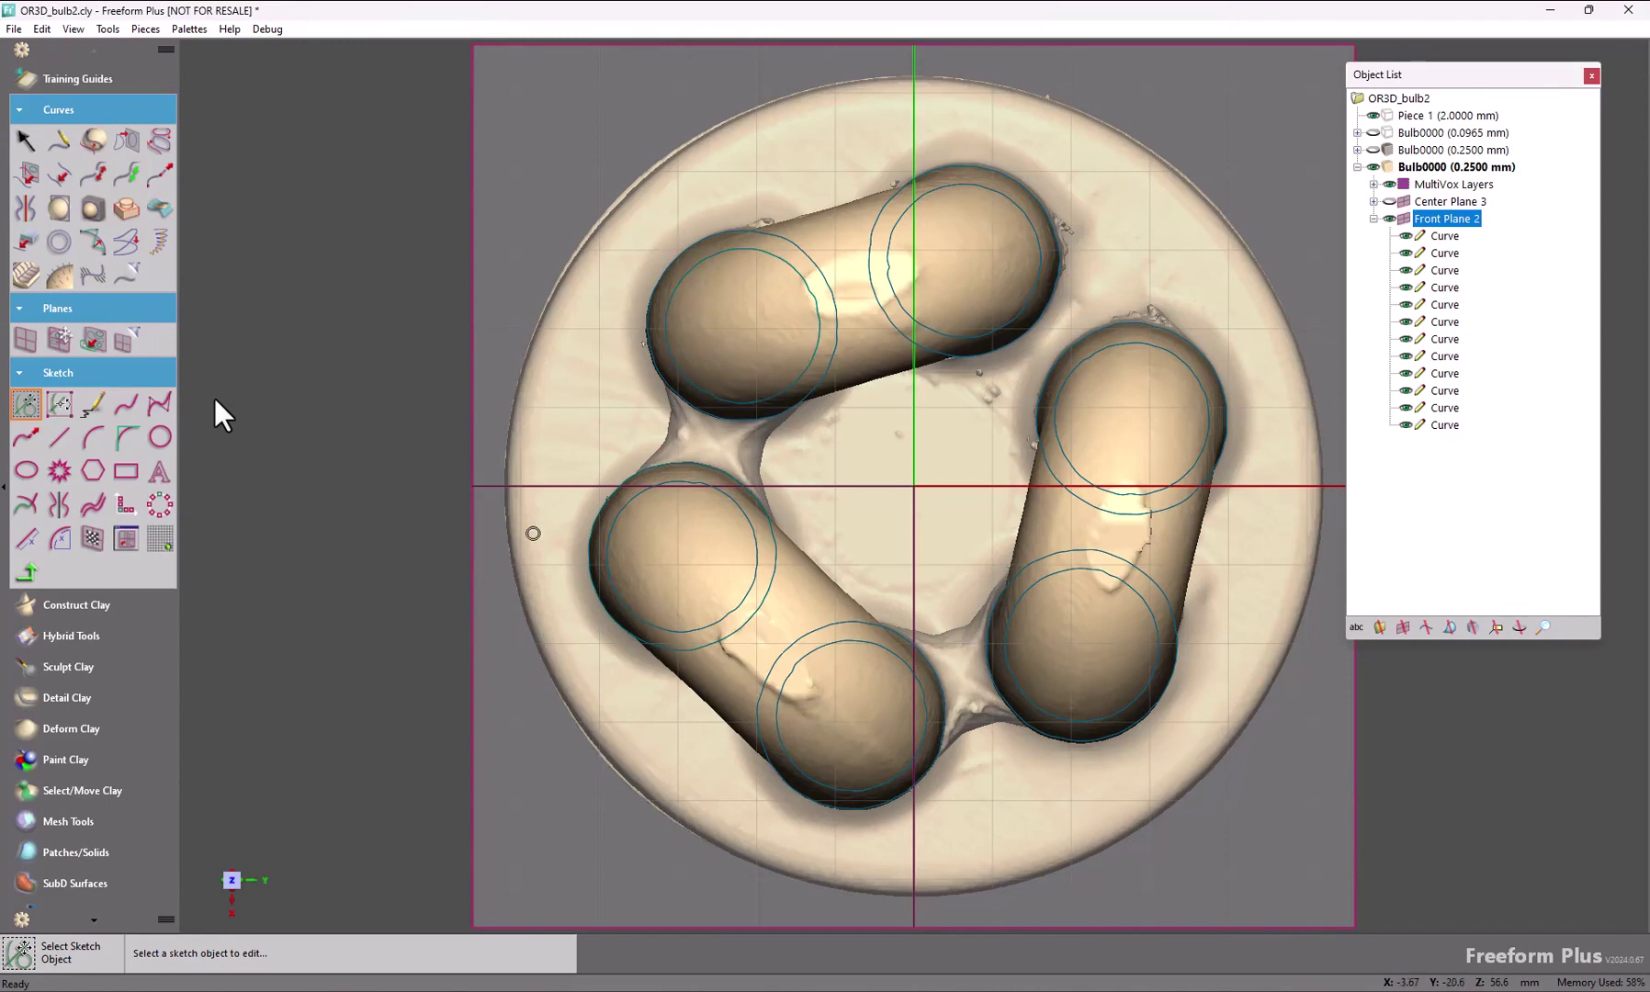
Step: Dimension the outer diameter of the upper-left tube section and the inner diameter of the tube section below it
left_click(28, 539)
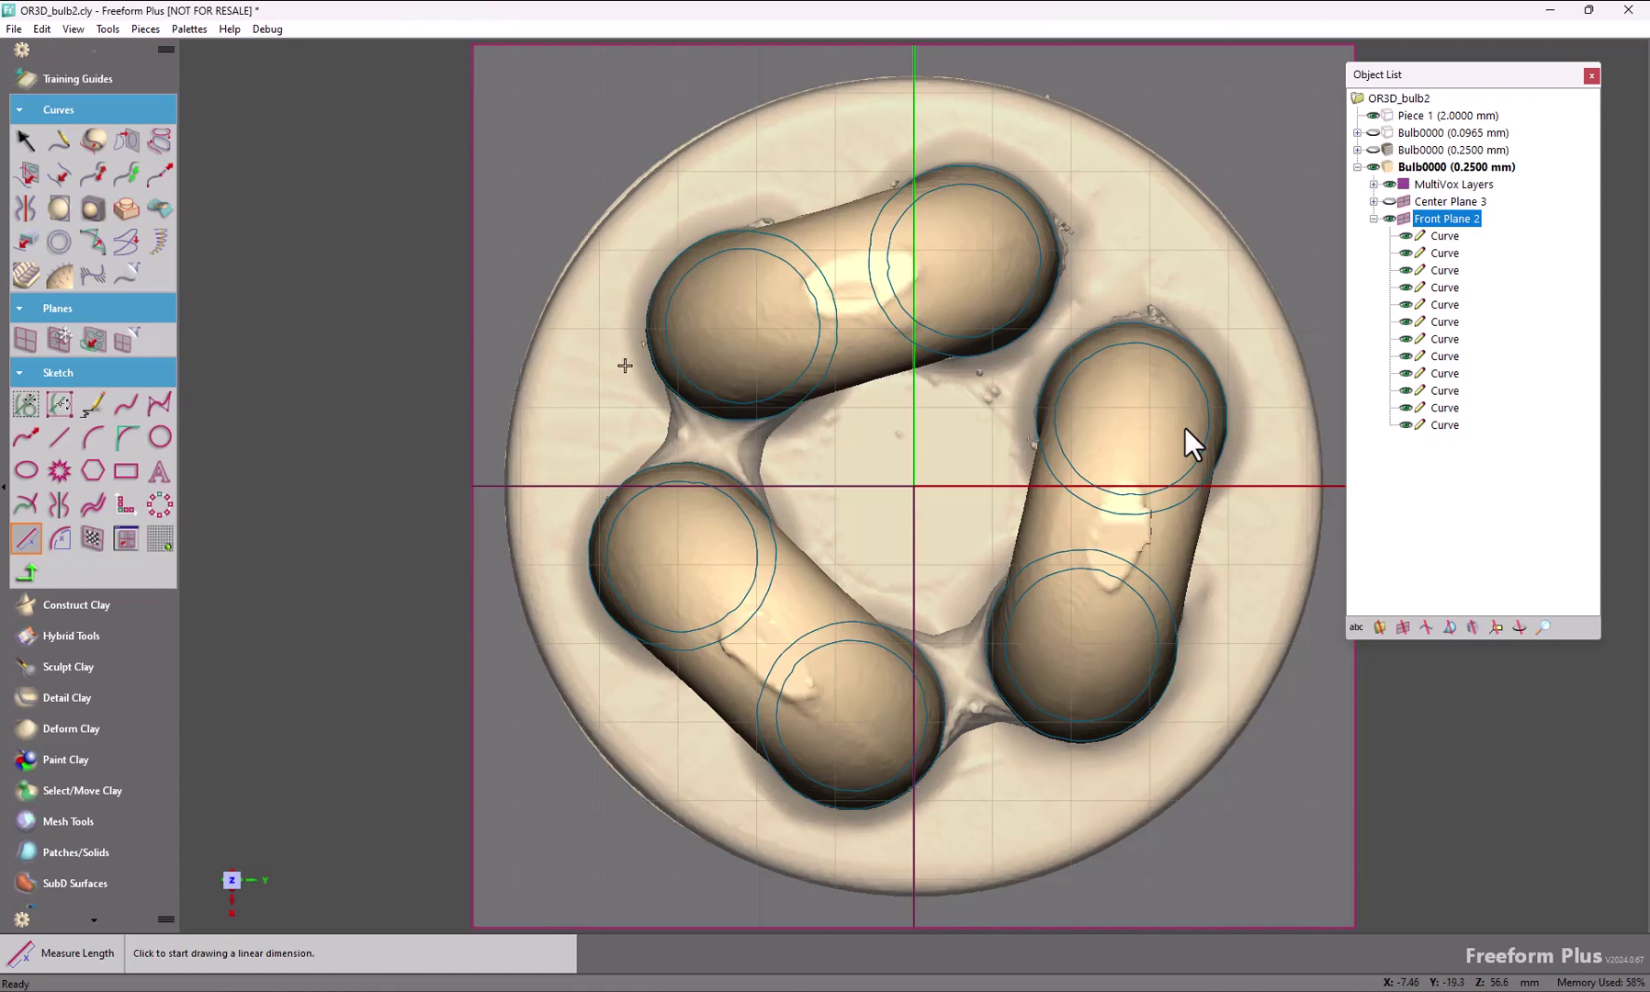
left_click(649, 307)
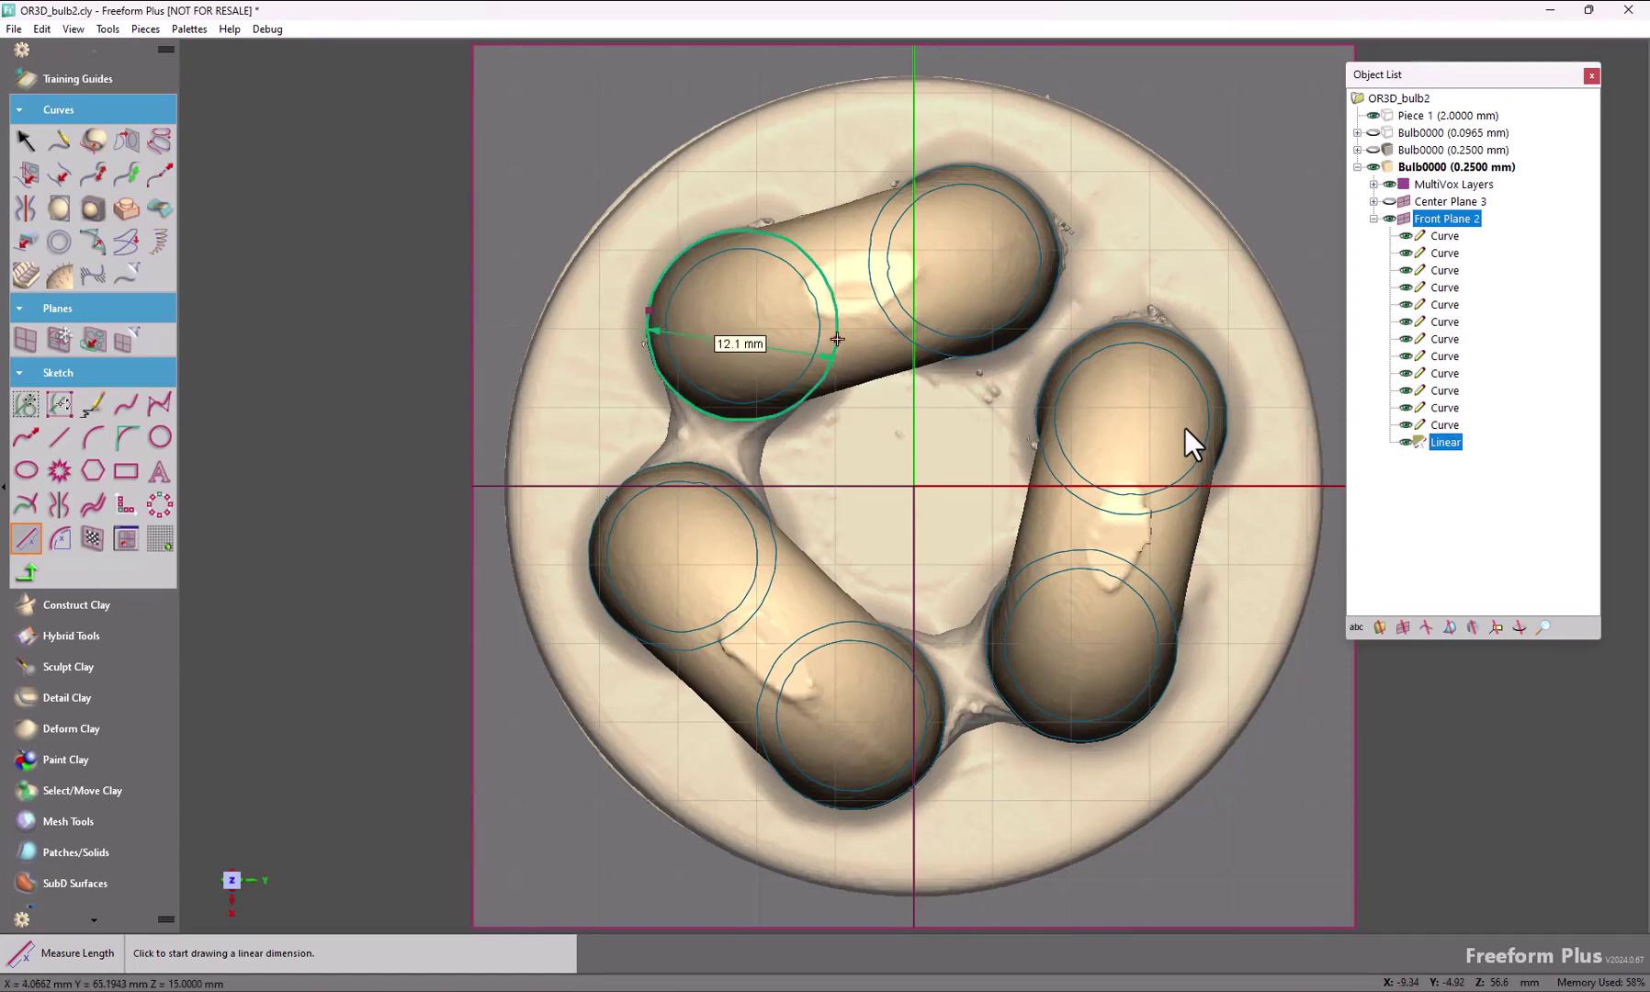
left_click(836, 339)
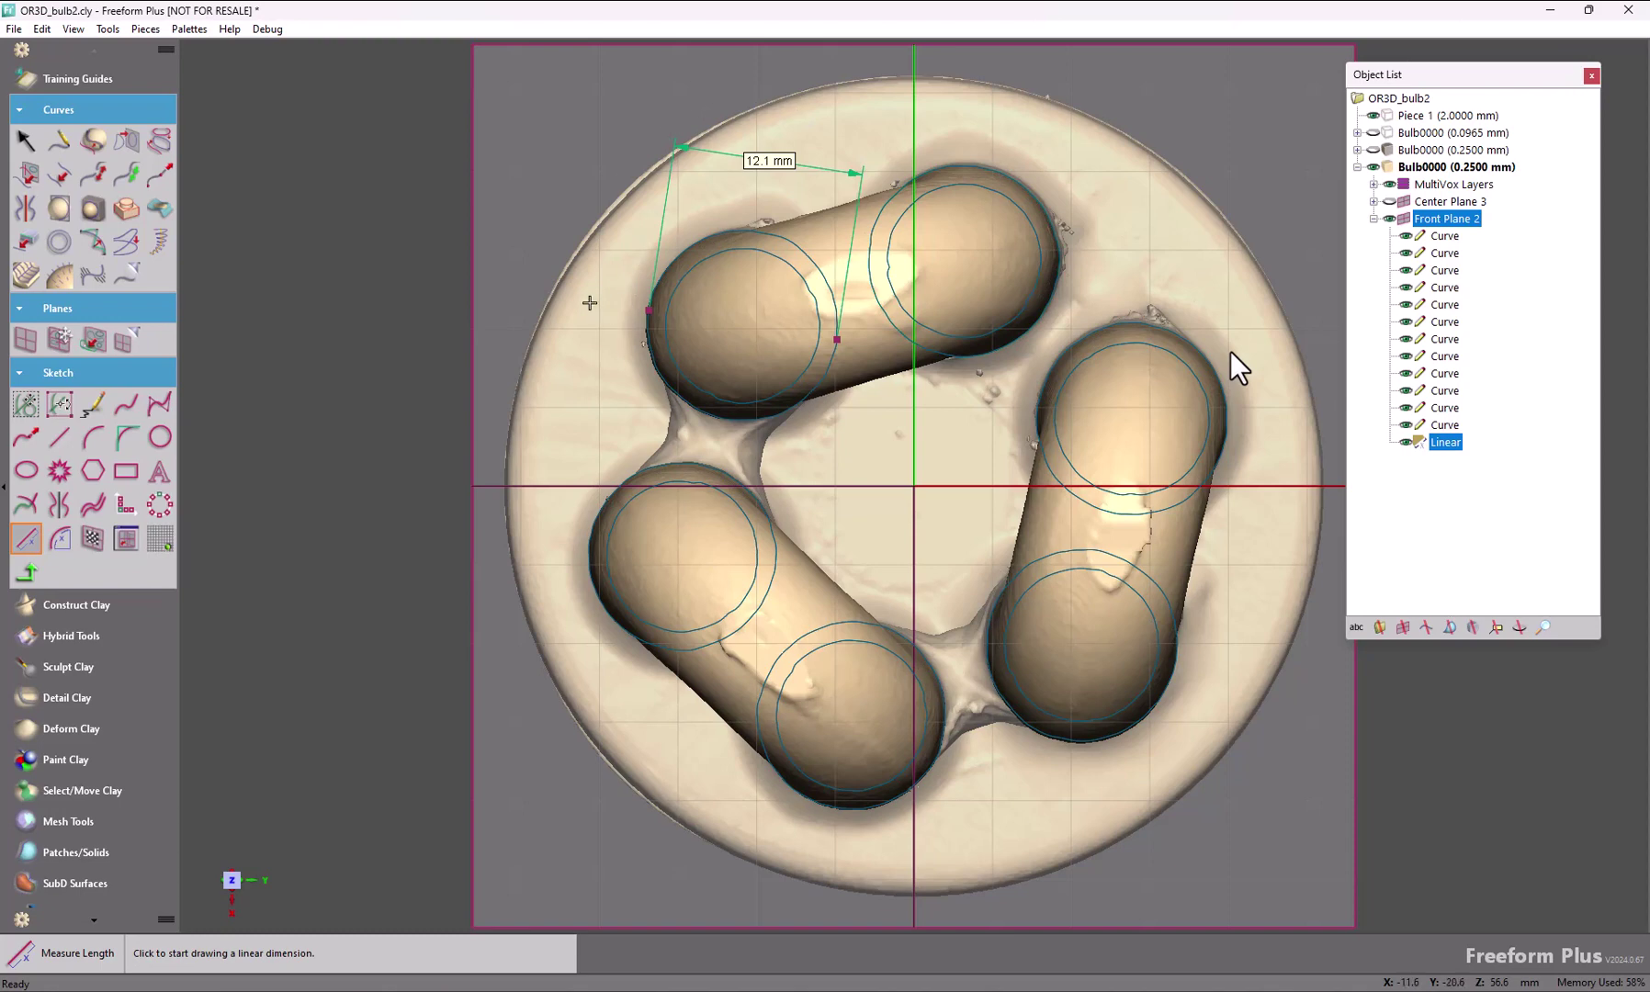
left_click_drag(678, 480, 679, 632)
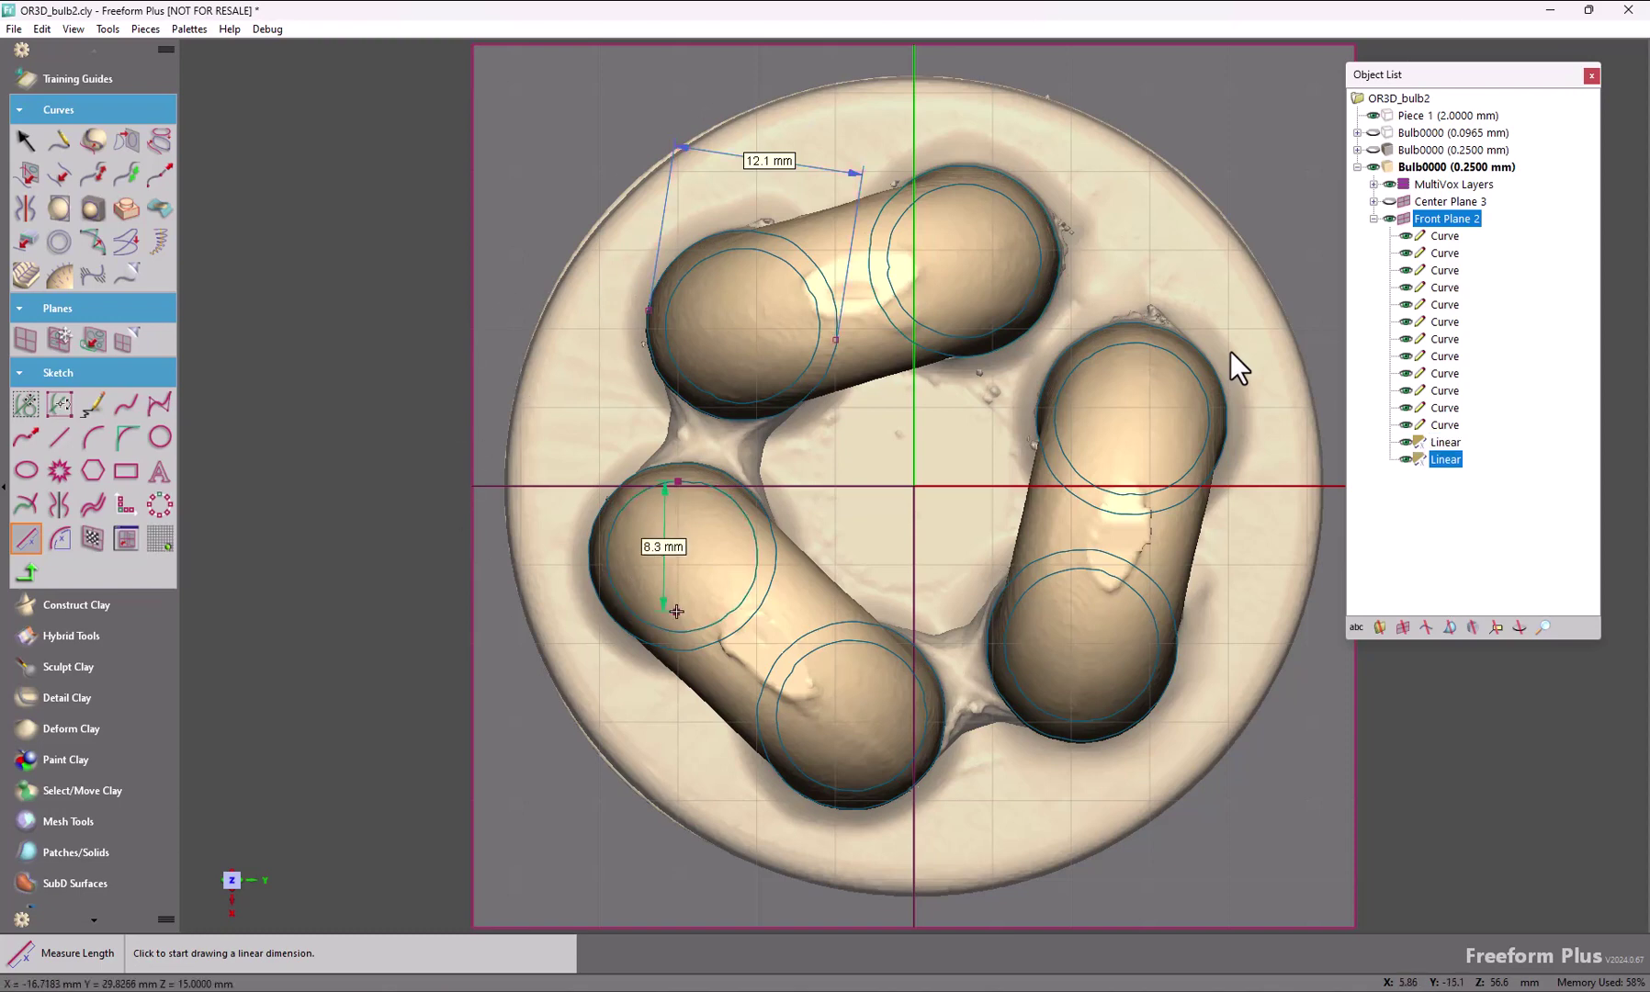
left_click(547, 567)
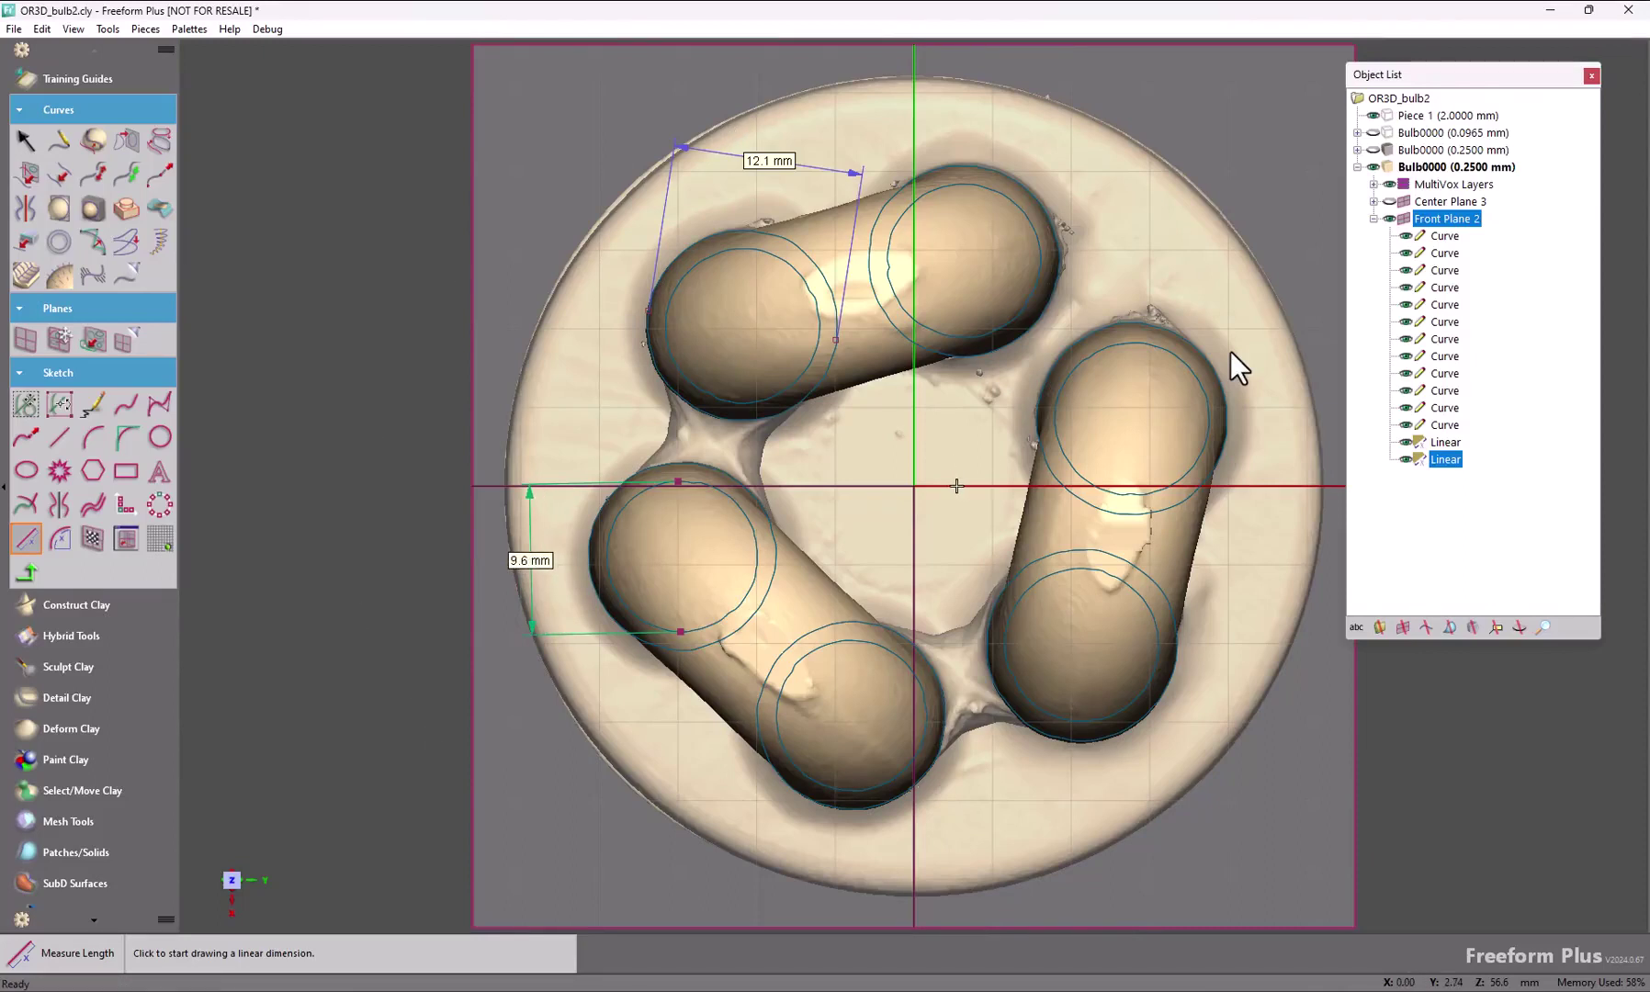
left_click(1474, 476)
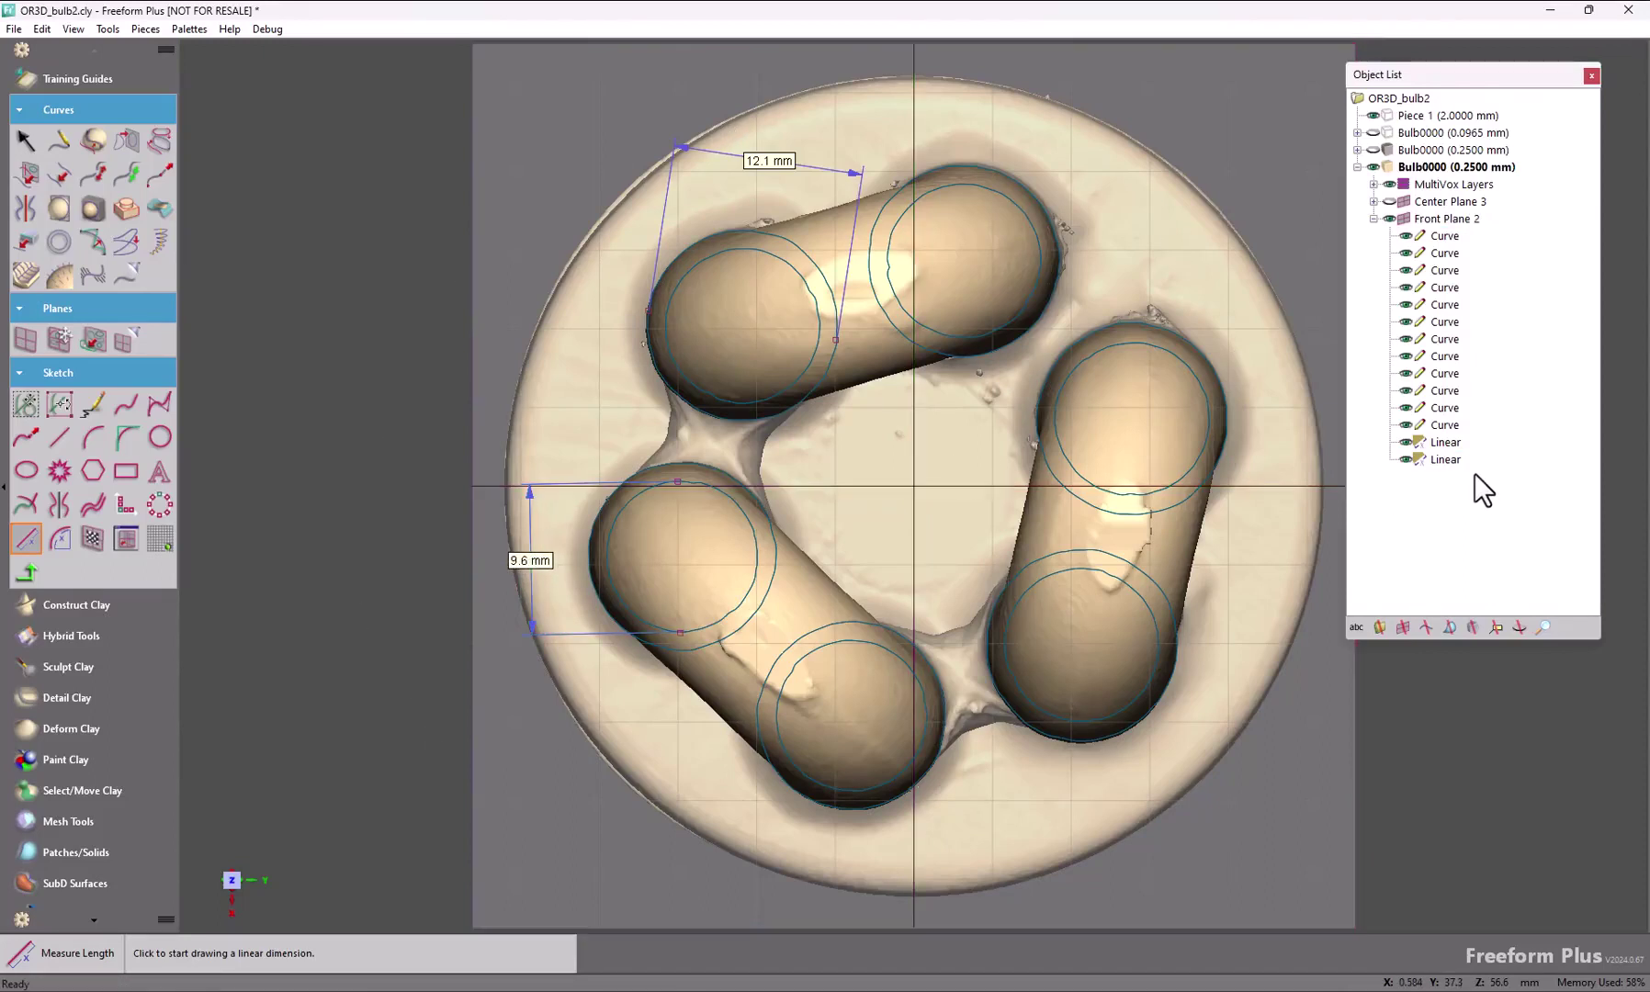
Step: Edit the linear dimension style, setting the font height to 16 and the leader color to cyan
right_click(1424, 460)
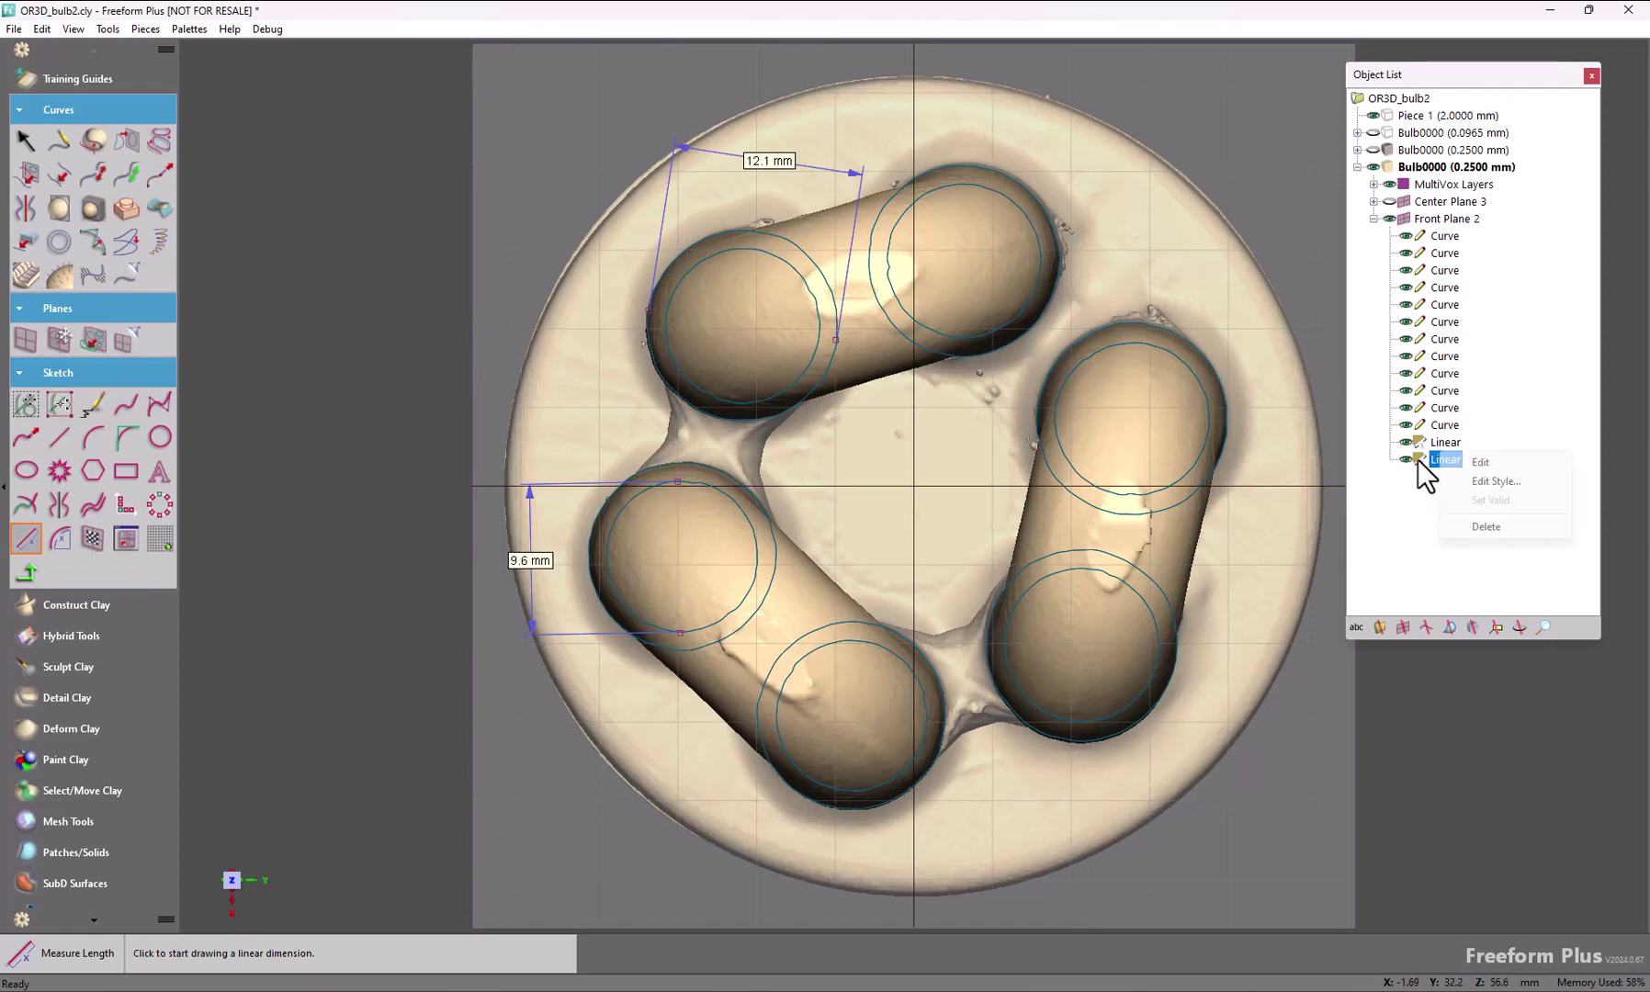
left_click(1491, 482)
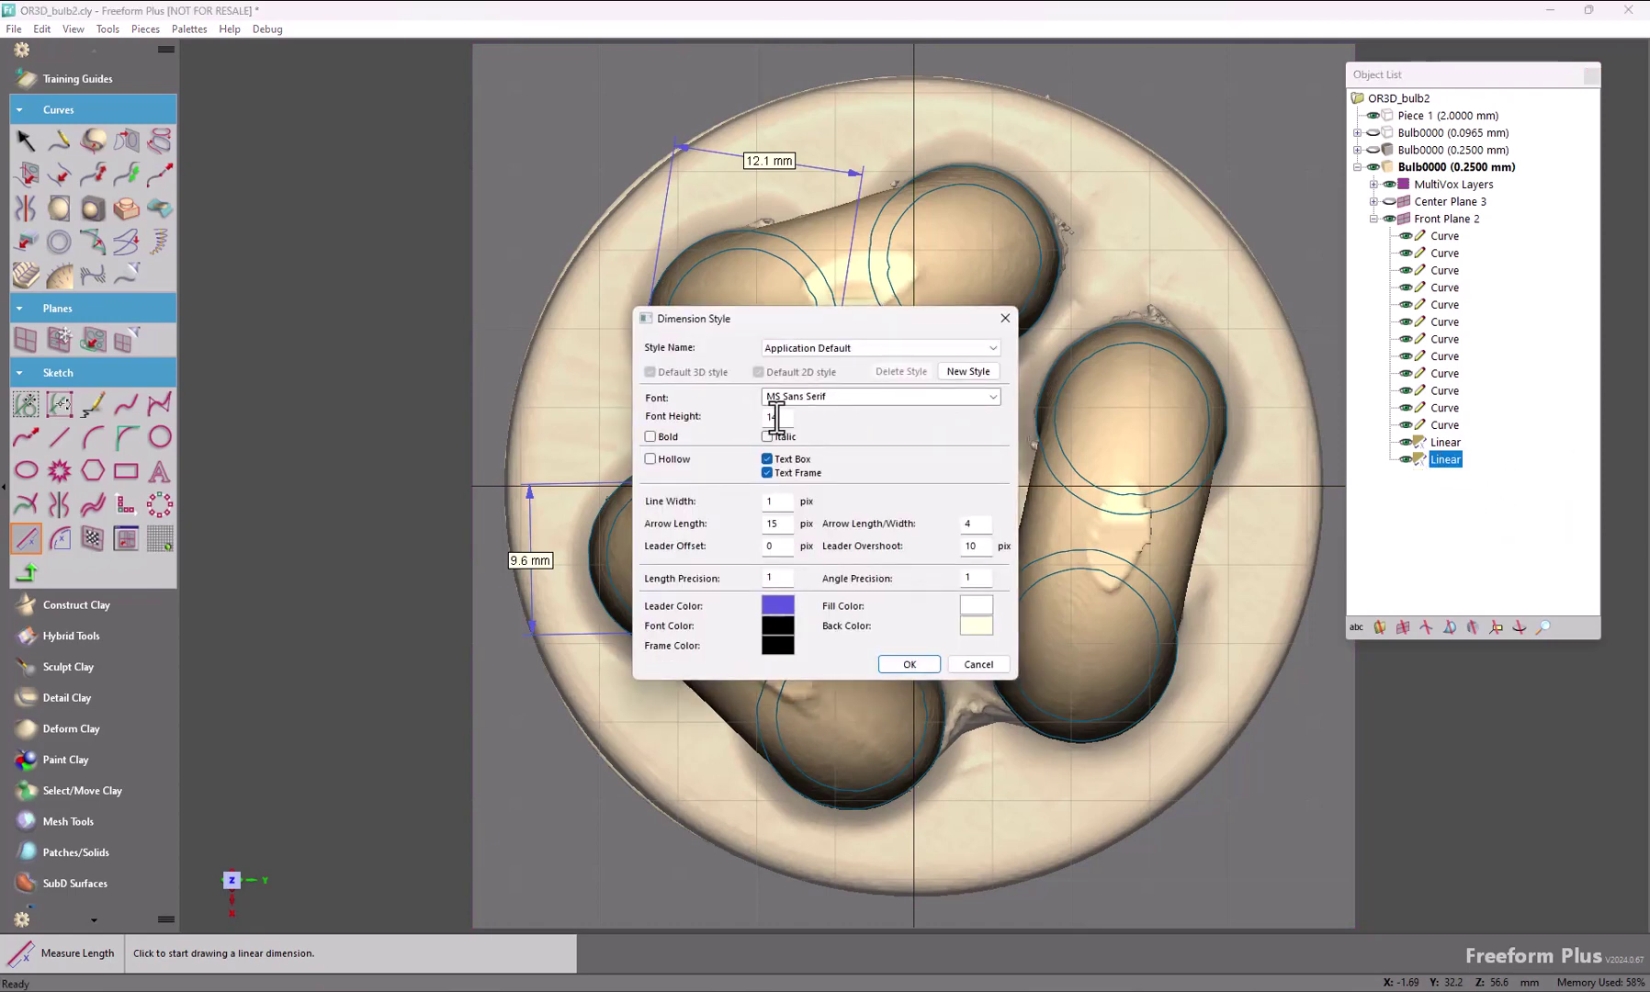
double_click(772, 417)
type("16")
left_click(770, 614)
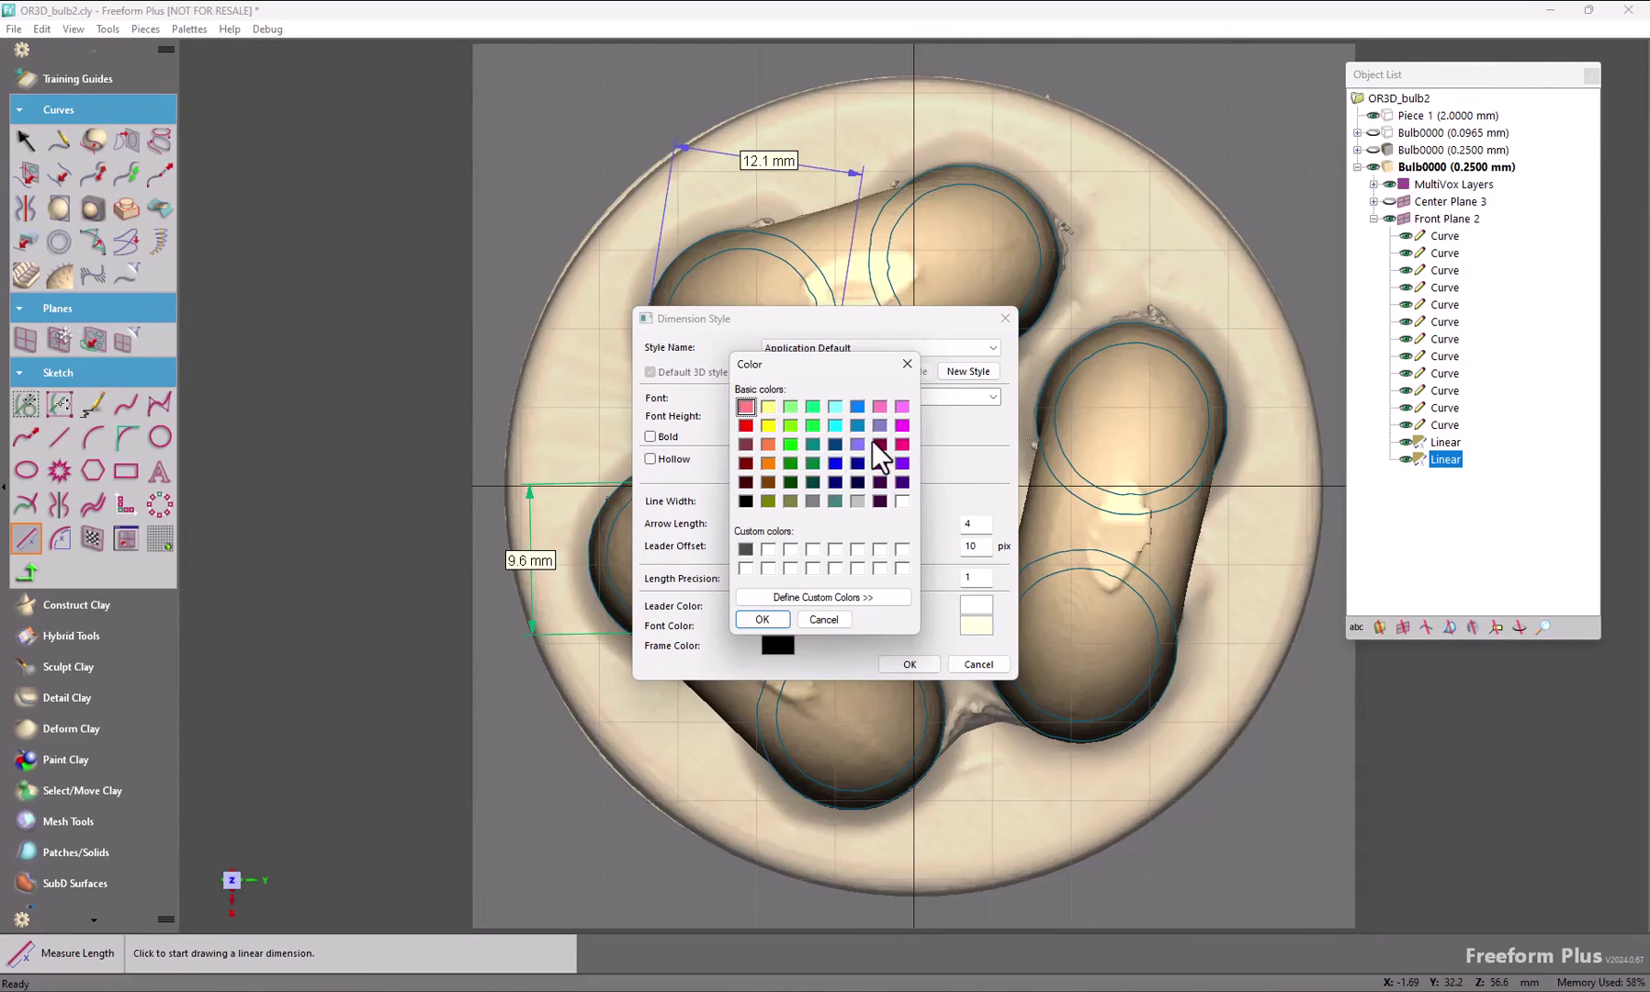
left_click(835, 426)
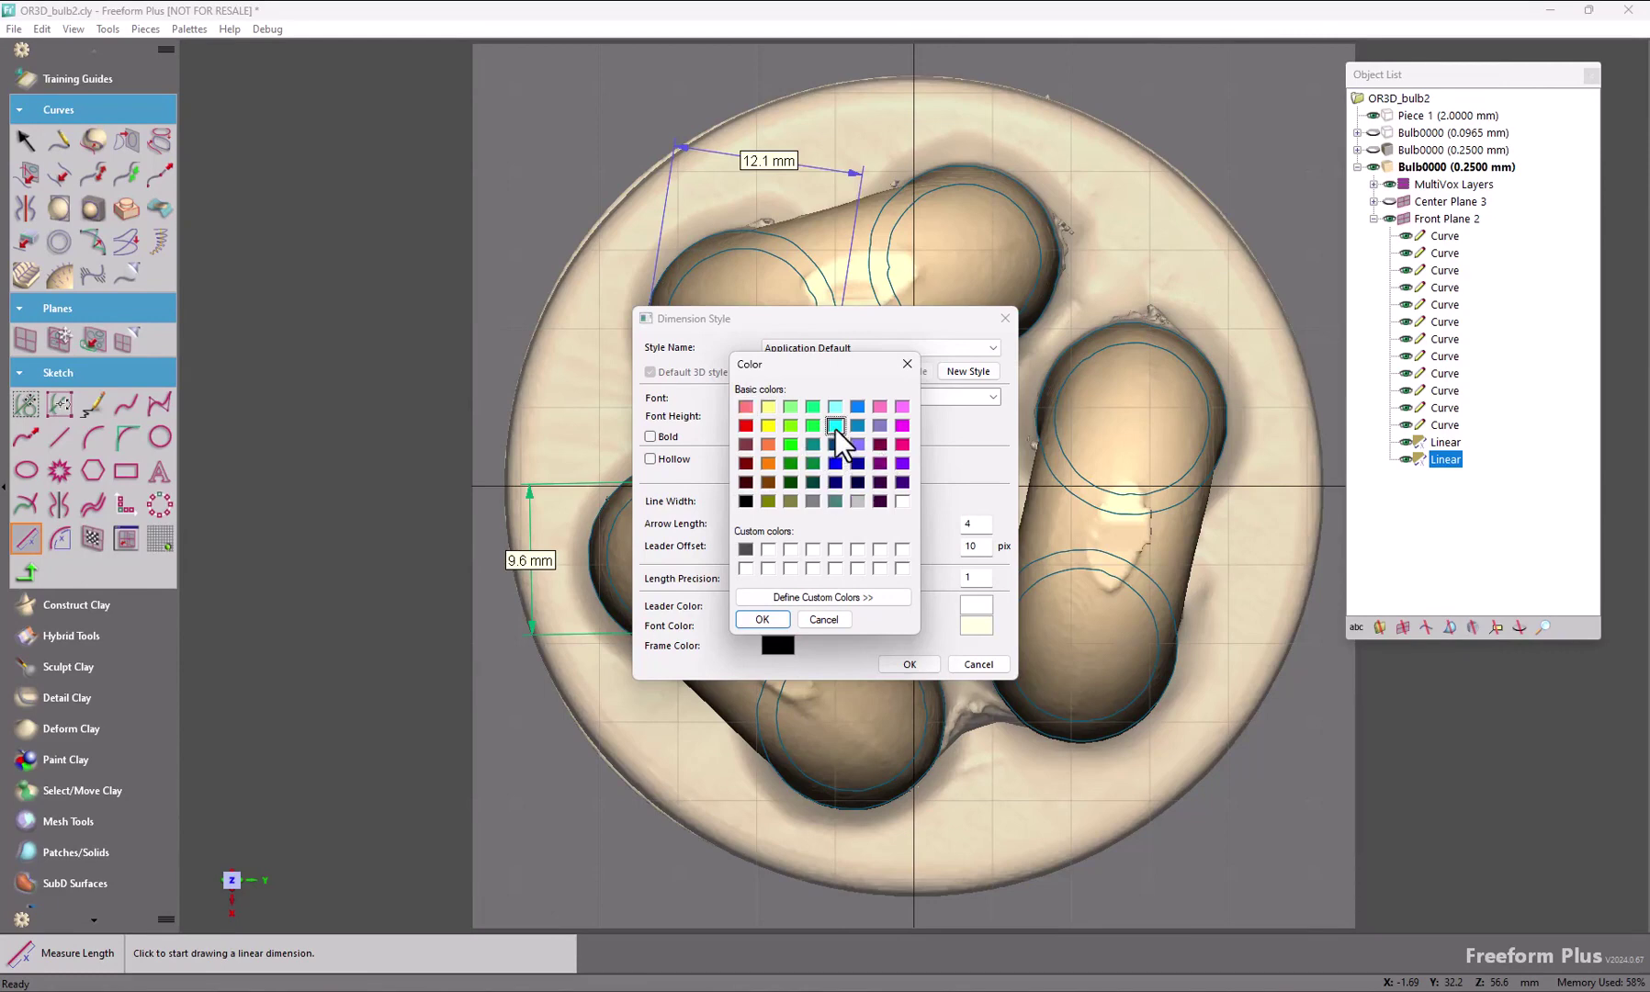
left_click(759, 619)
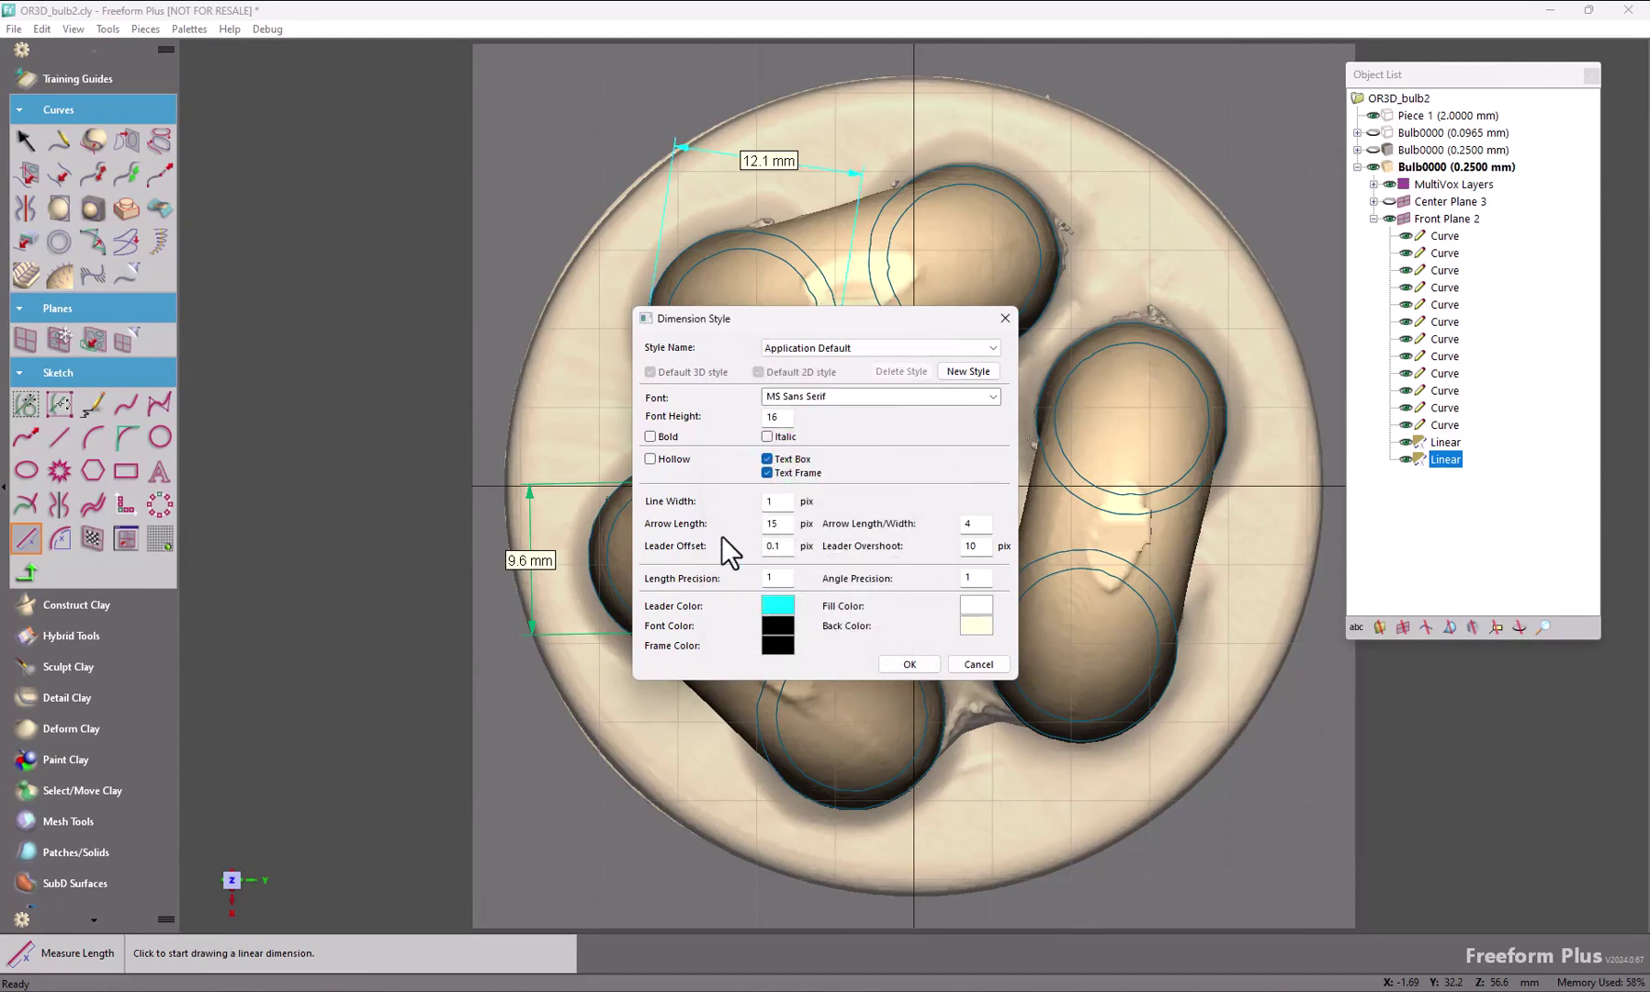
left_click(897, 657)
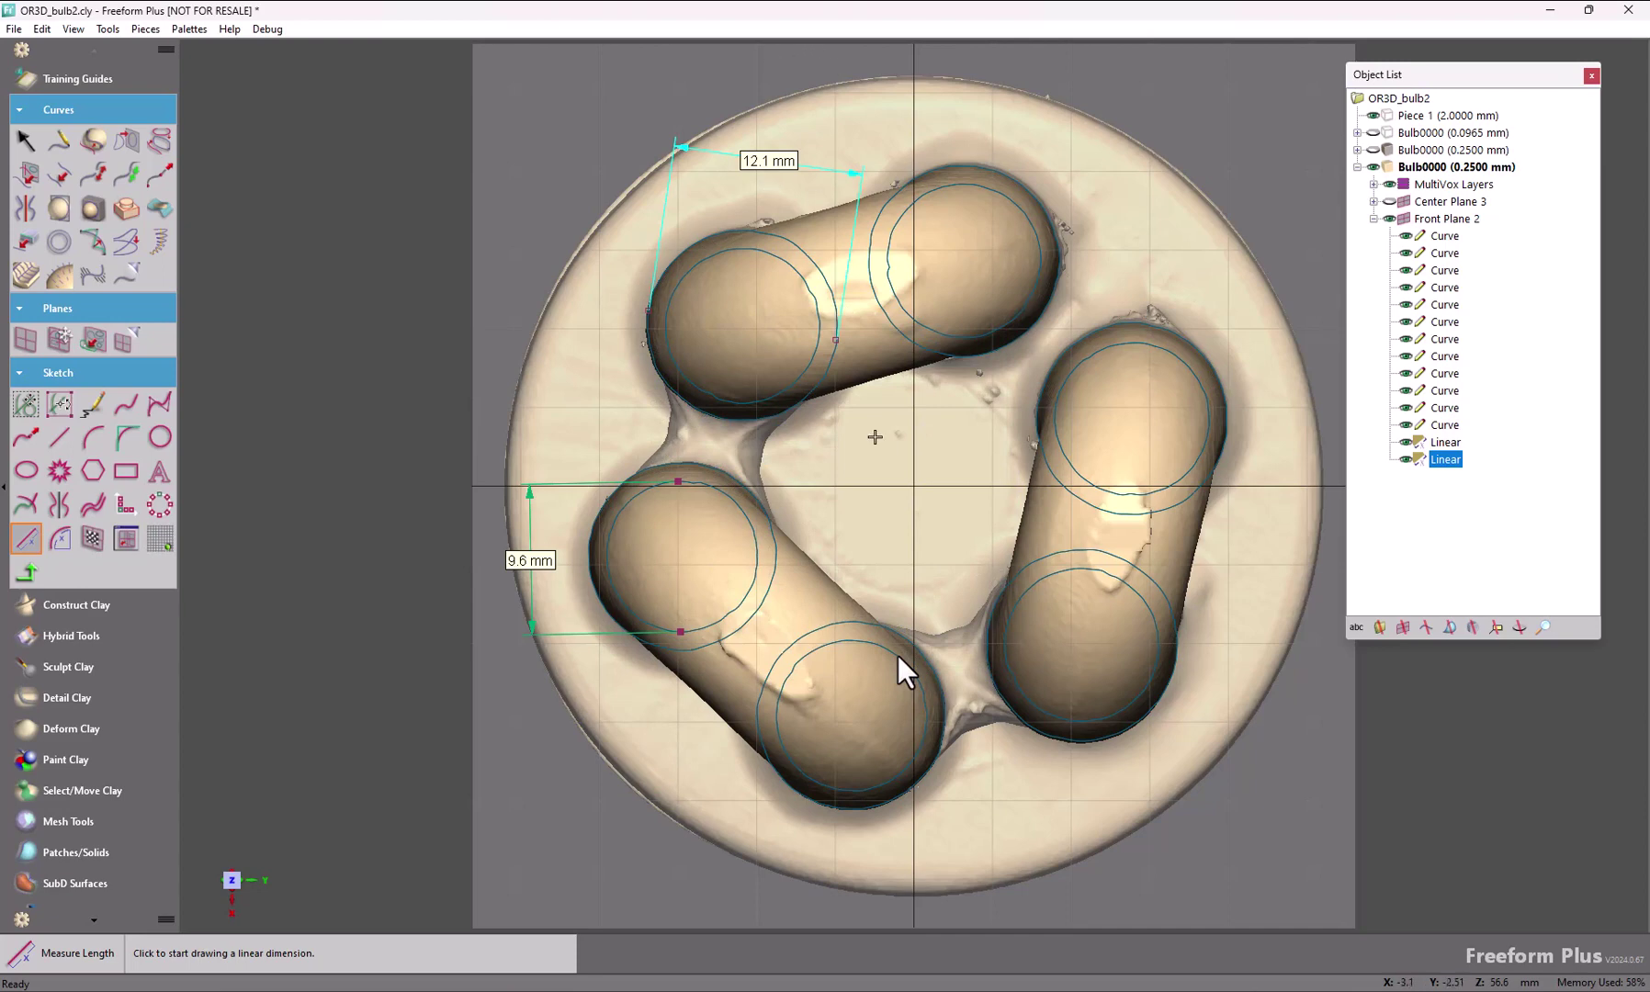
left_click(1446, 537)
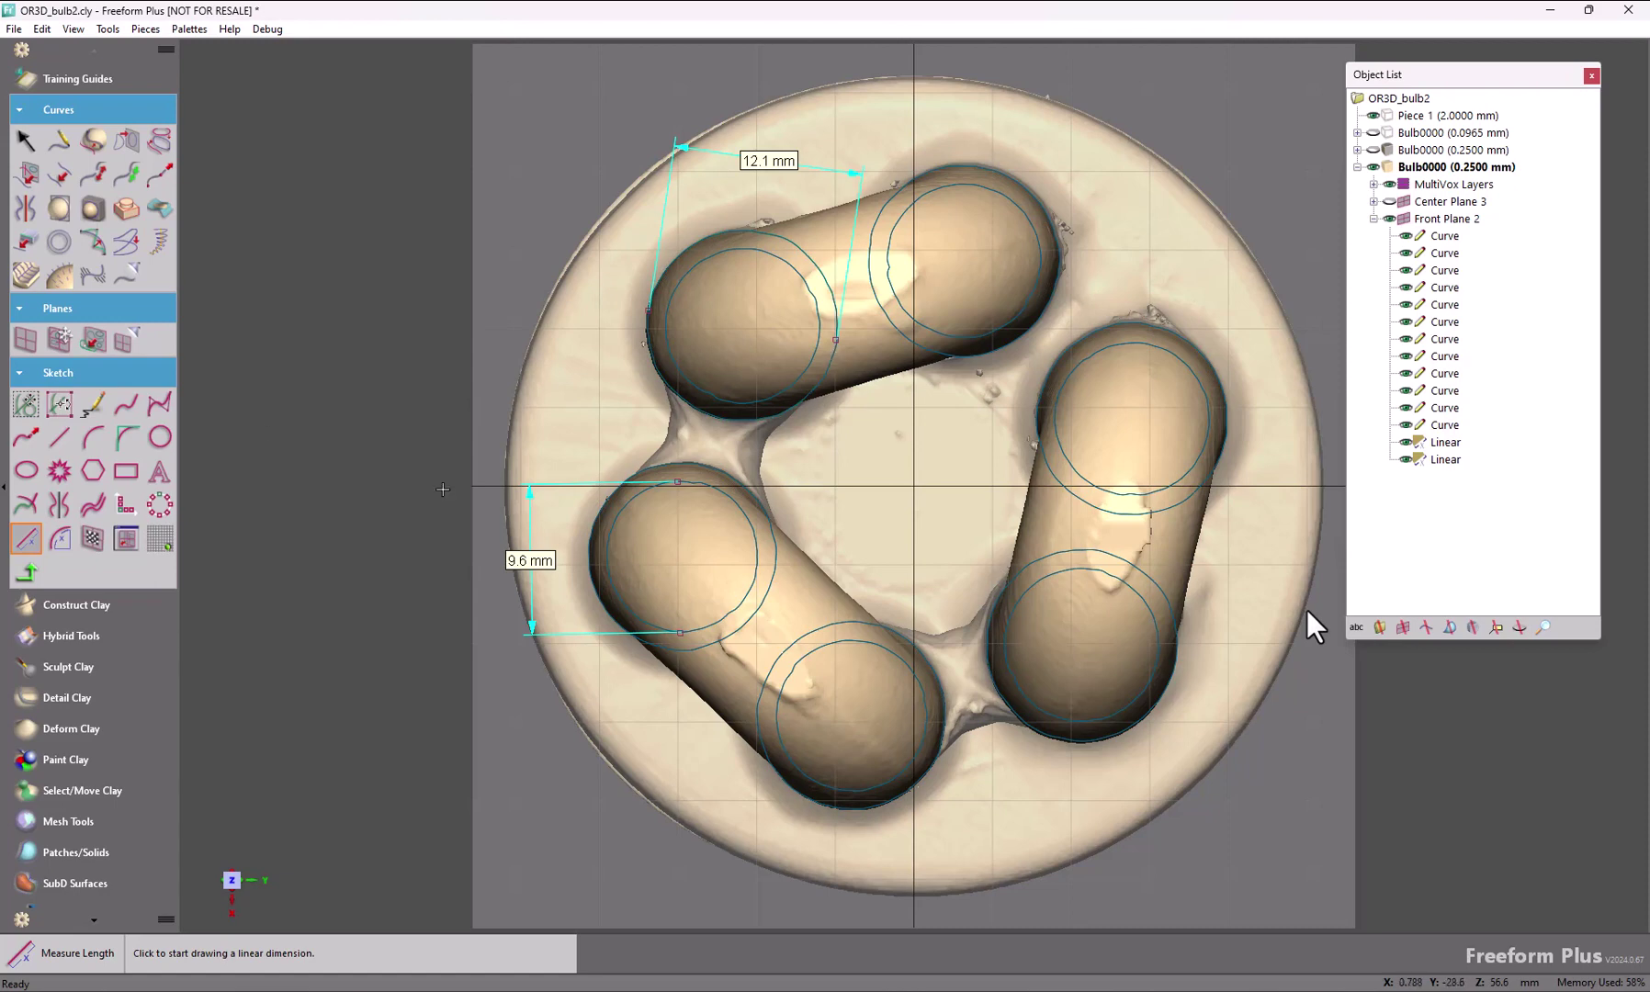
Step: Check the curve length of the upper-left tube's outer section curve, and exit the sketch
left_click(29, 404)
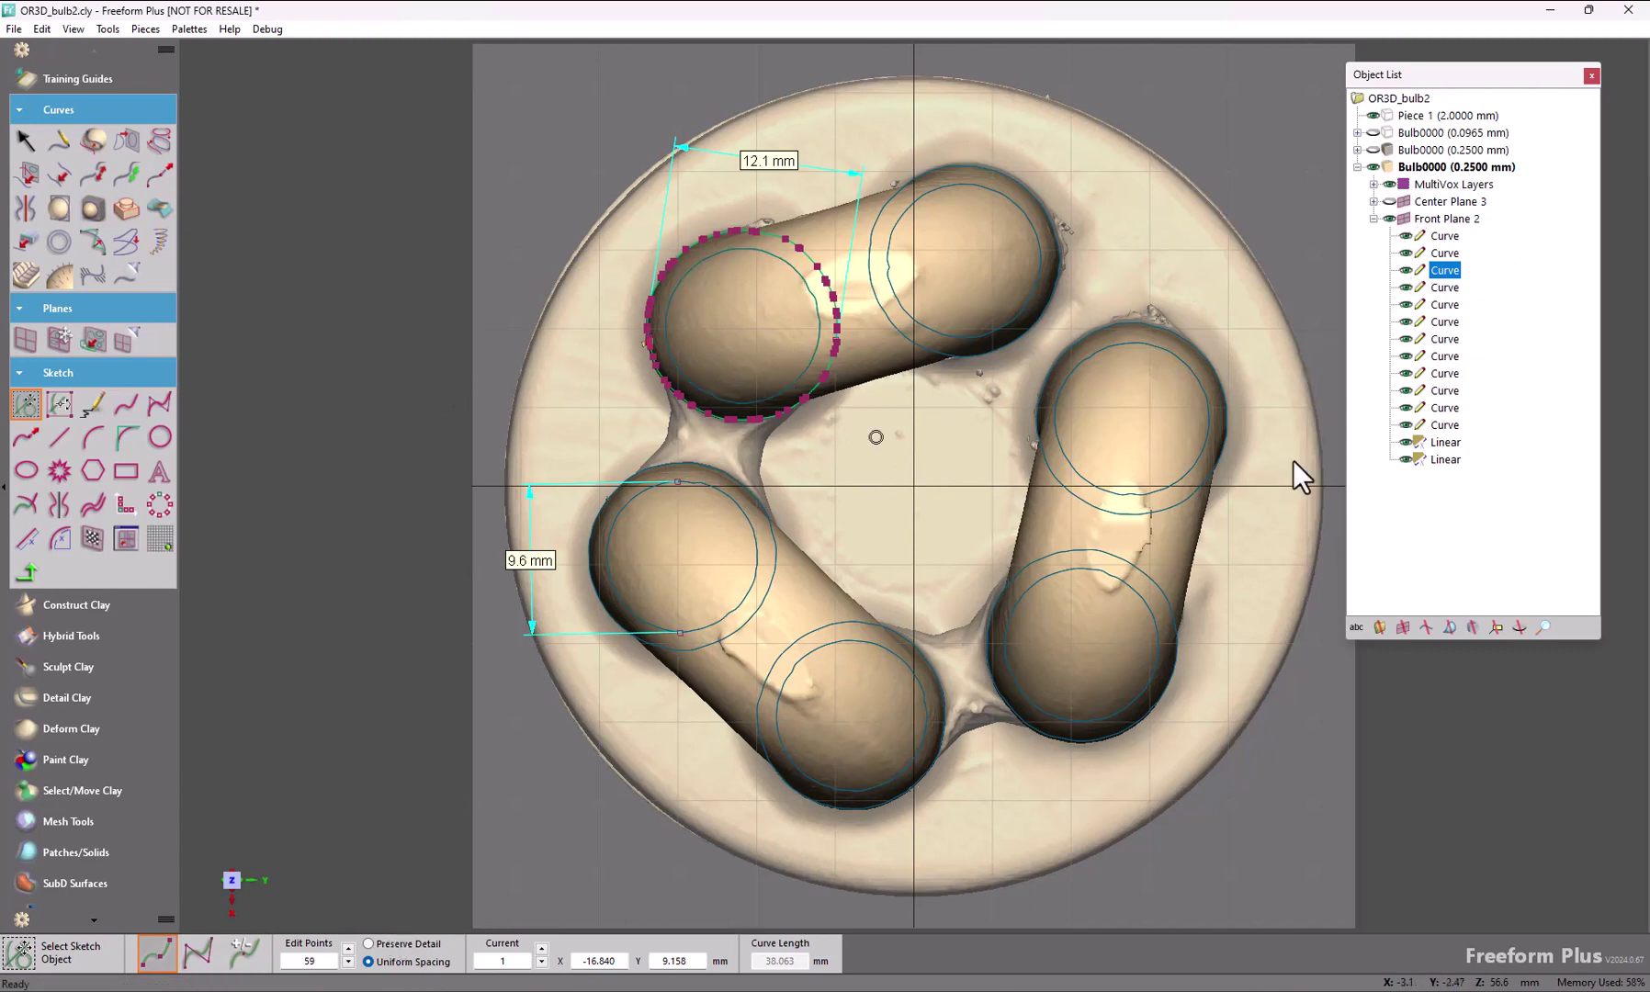
middle_click_drag(1292, 460, 1292, 457)
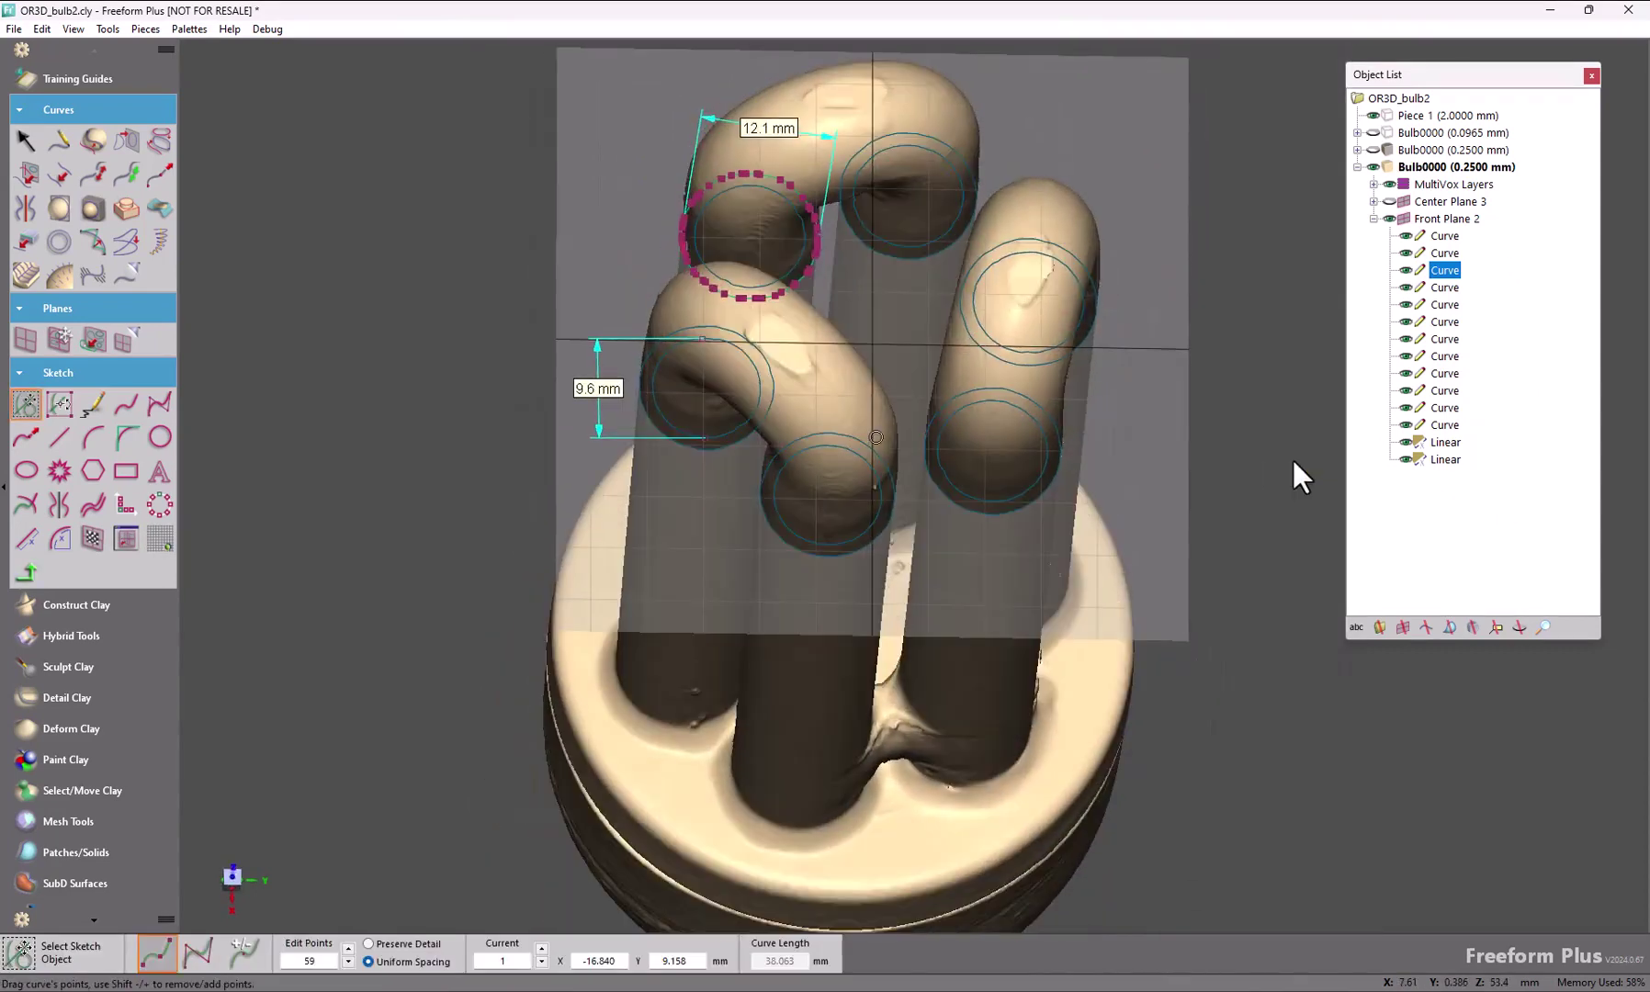
left_click(24, 572)
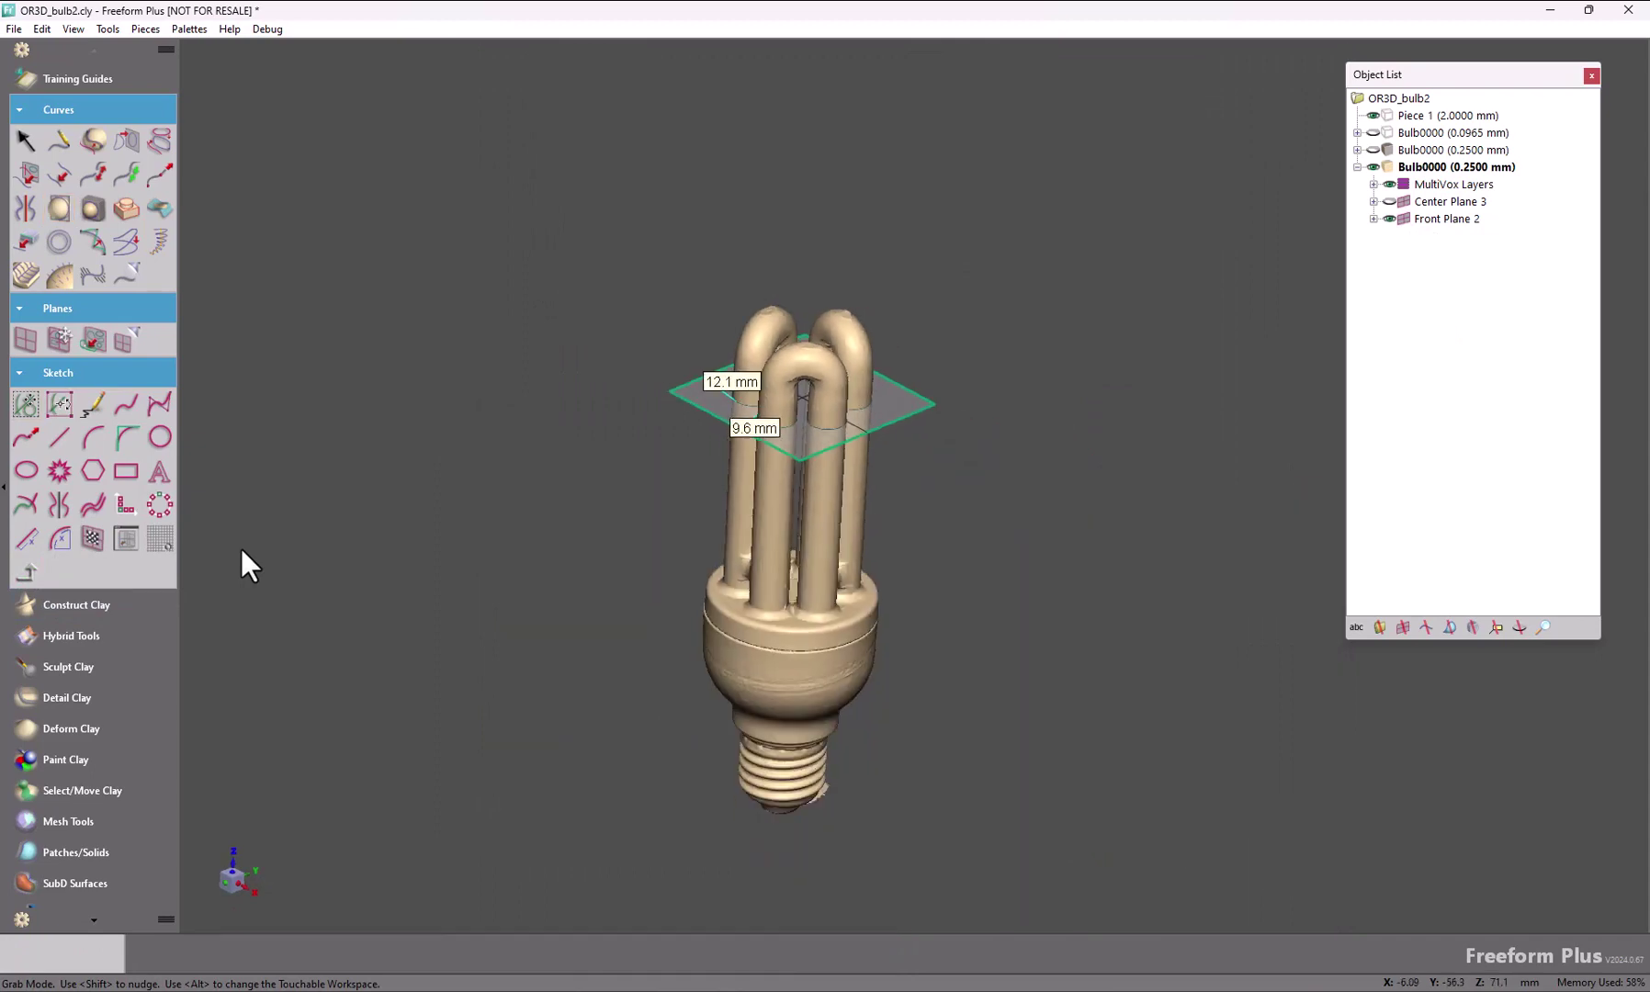
Step: Hide Front Plane 2, show Center Plane 3 instead, and open Center Plane 3 for sketching
left_click(1387, 219)
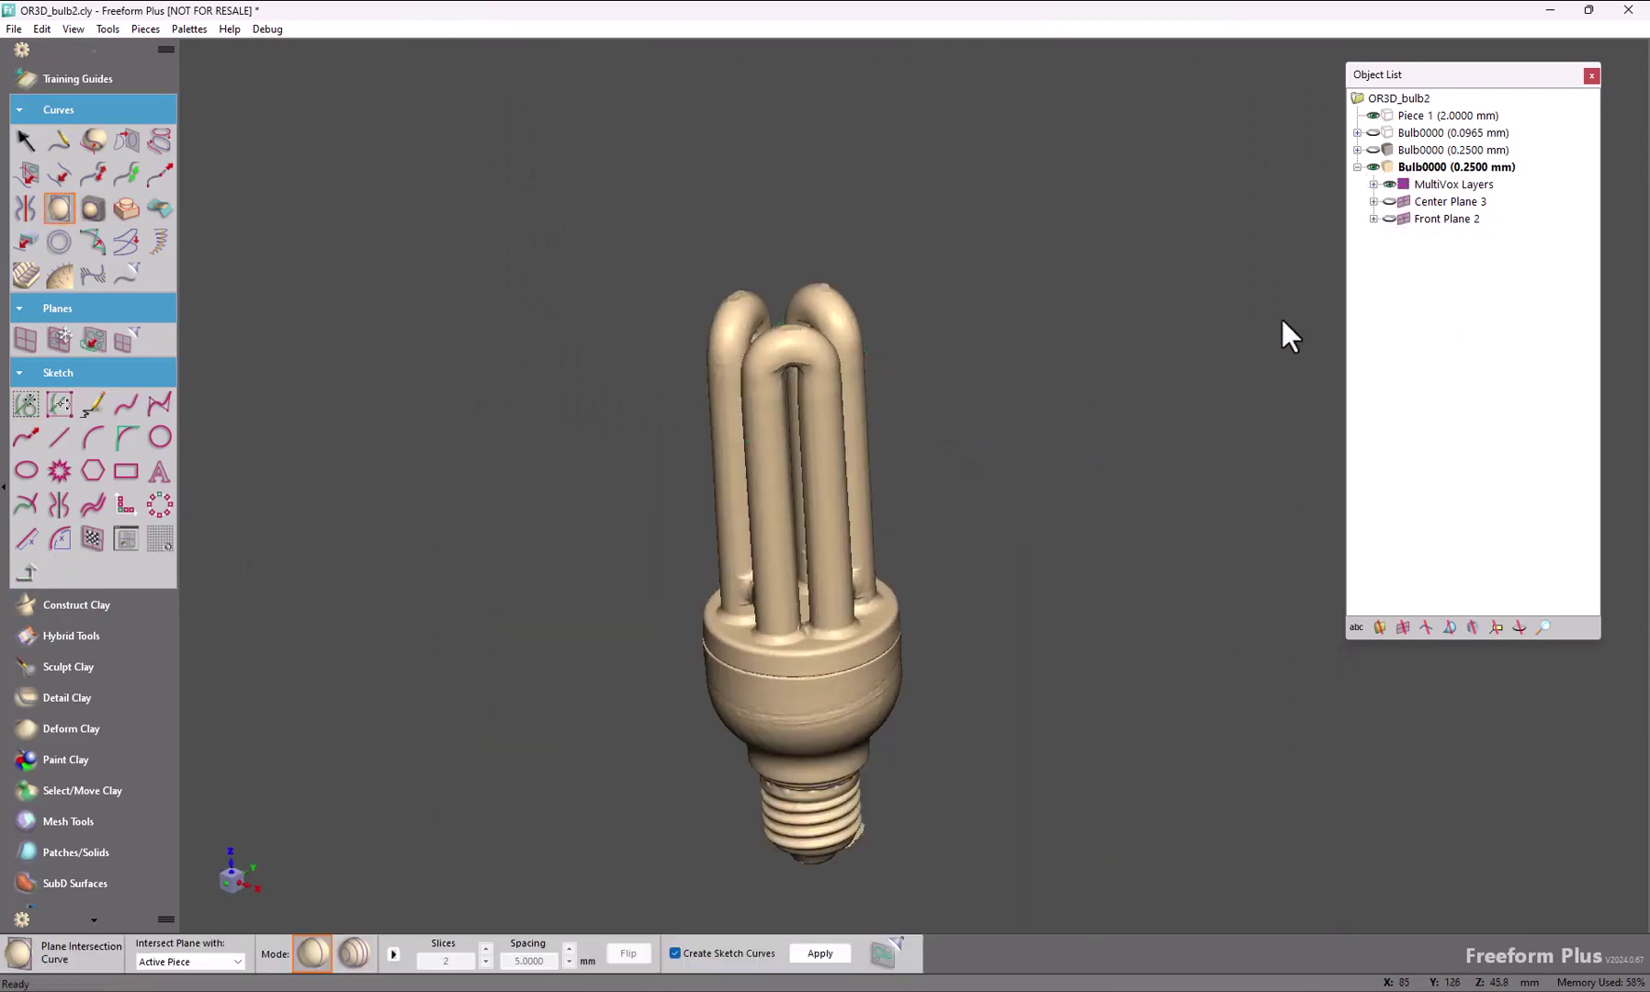
left_click(1388, 201)
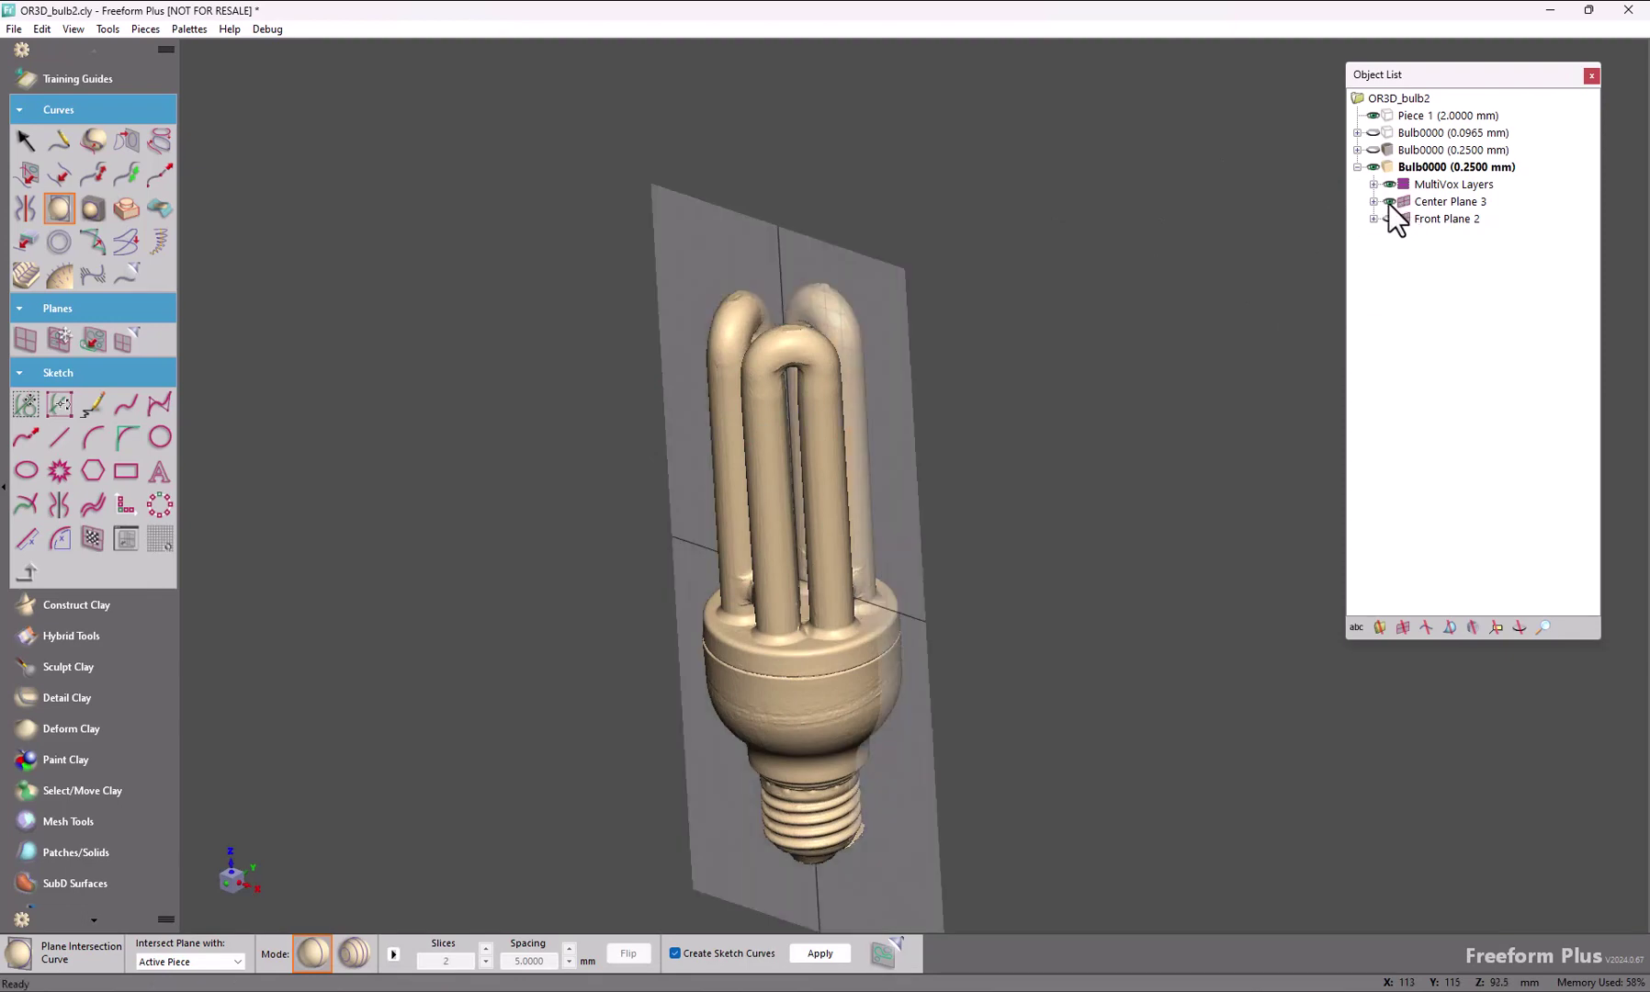
right_click(1398, 205)
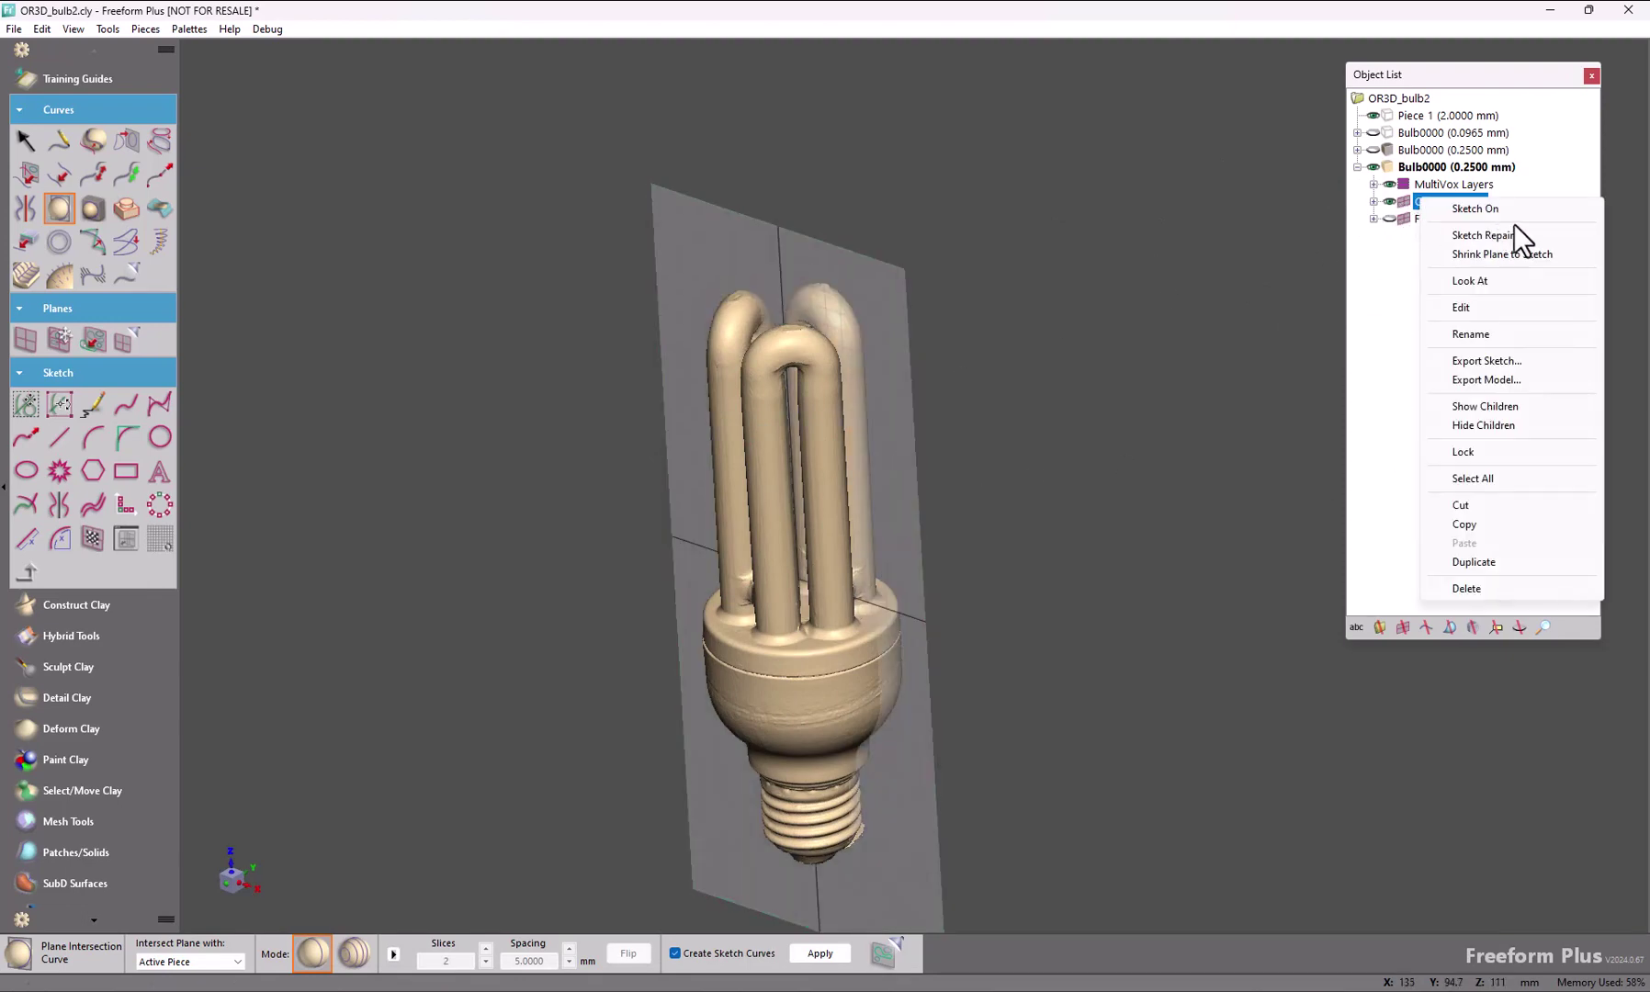
left_click(1496, 209)
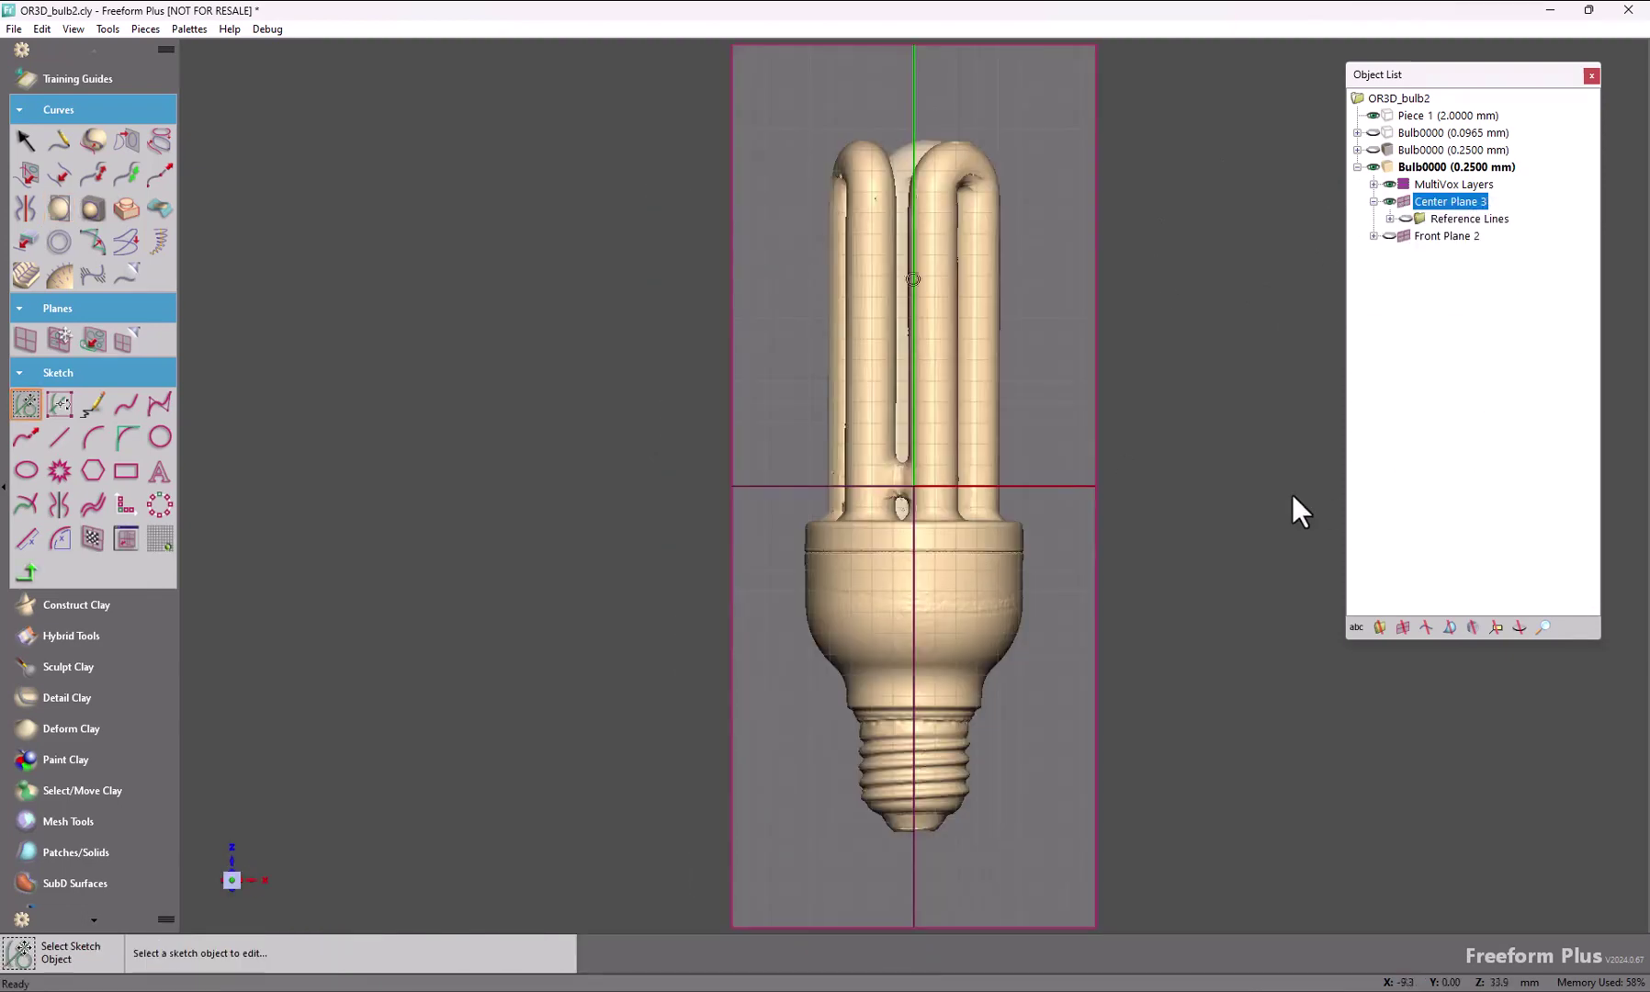
Step: Expand Center Plane 3's reference lines and show all of its lines and curves
left_click(1383, 220)
left_click(1388, 219)
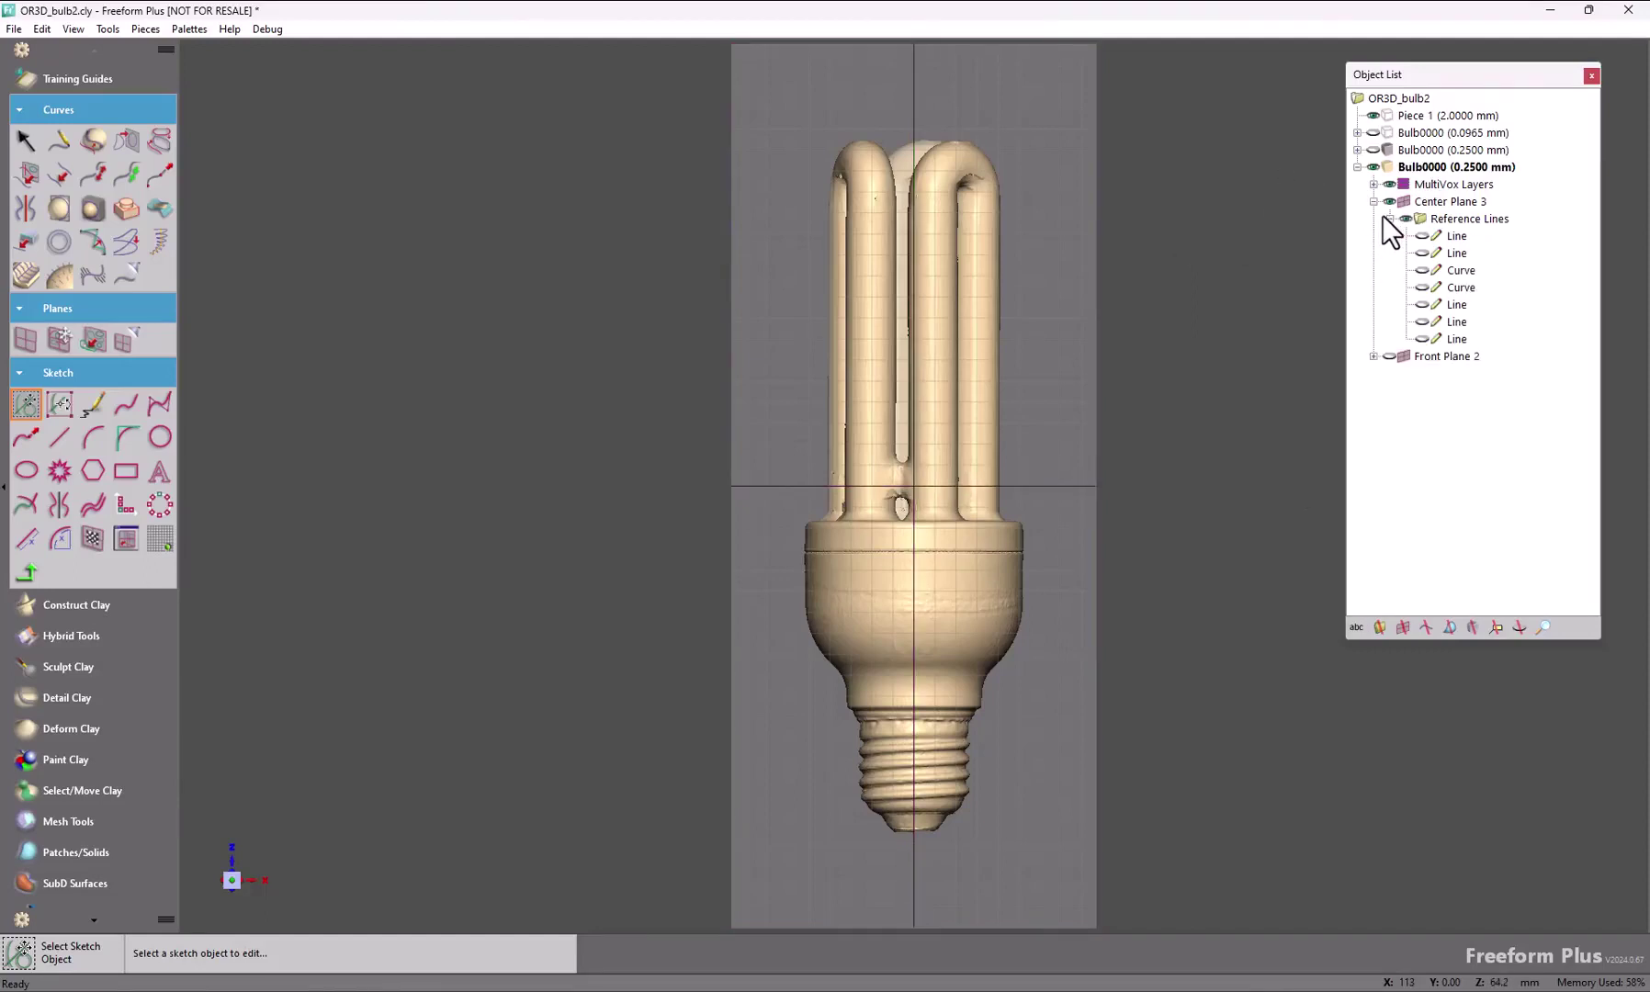
left_click_drag(1477, 339, 1427, 243)
left_click(1422, 236)
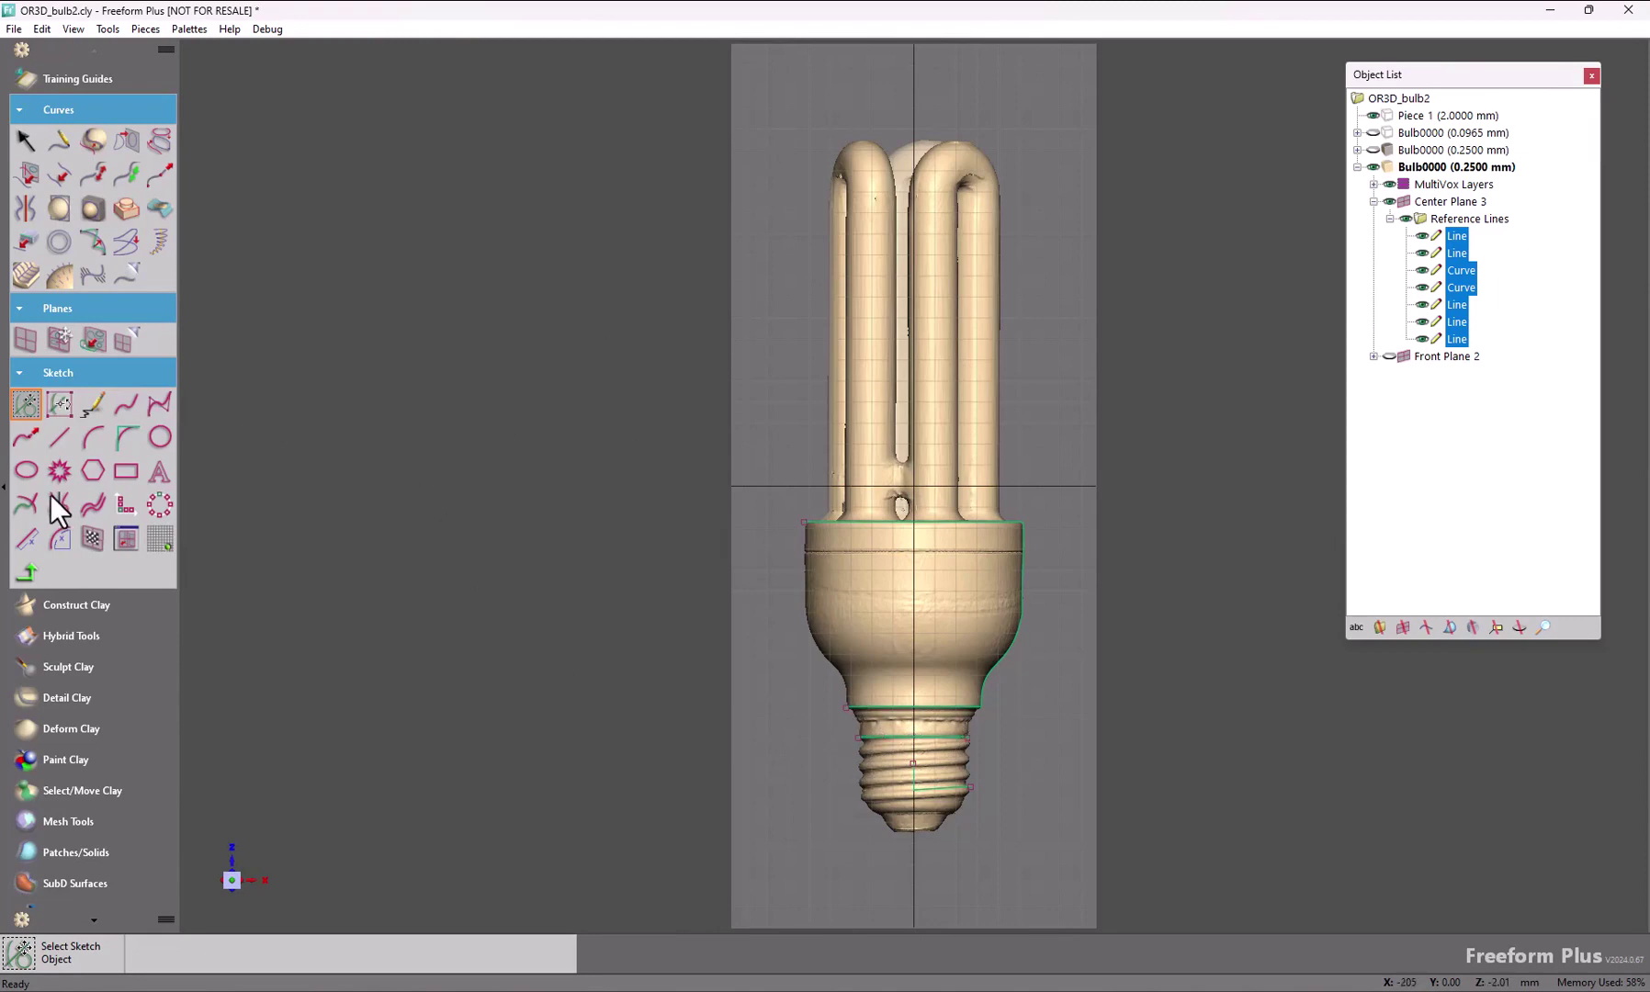
Step: Add a linear dimension across the full width of the bulb housing's top edge, placed above the housing
left_click(29, 543)
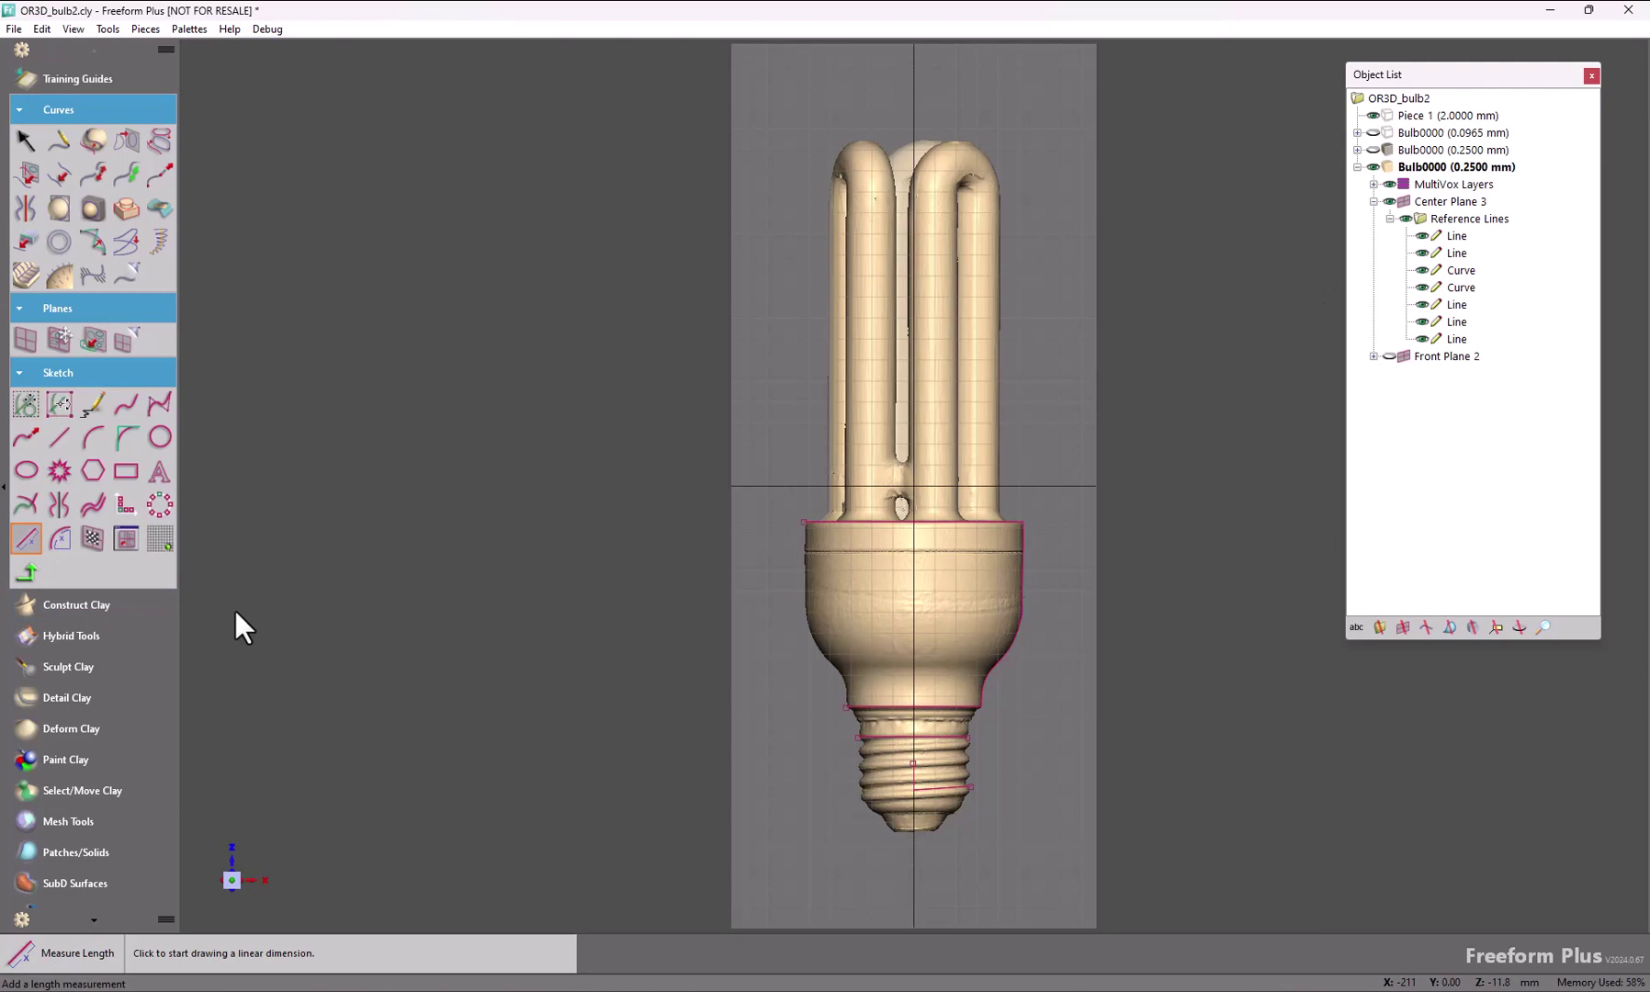
scroll(234, 608, "up", 5)
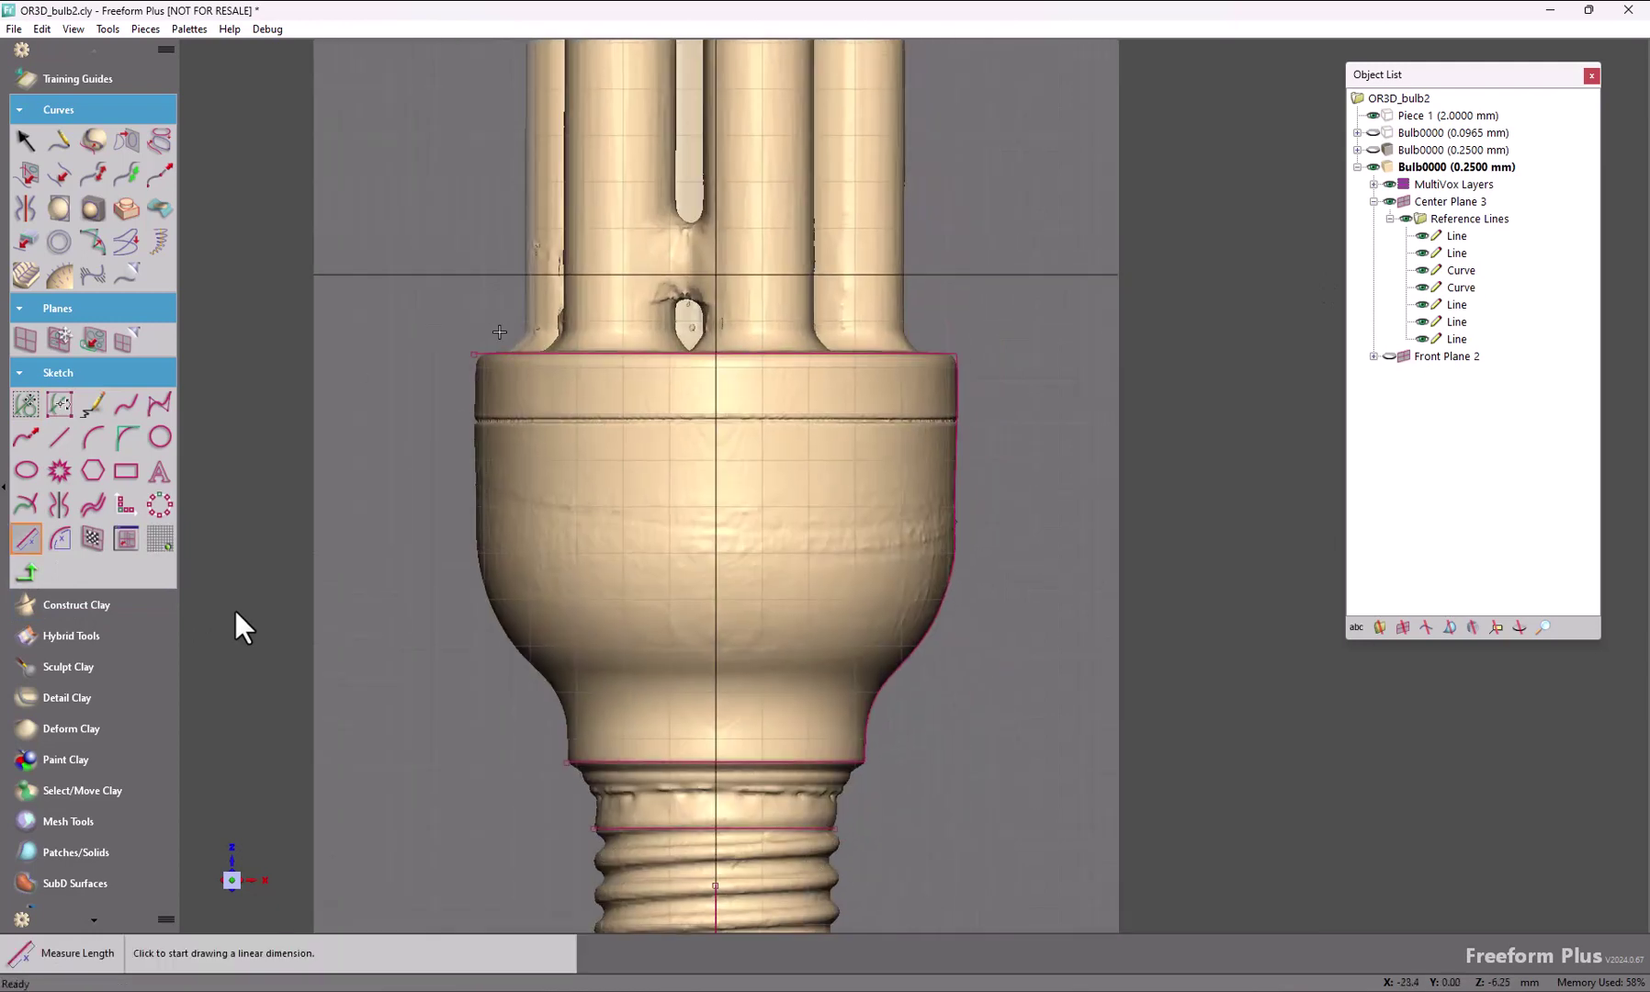
left_click(474, 354)
left_click(957, 353)
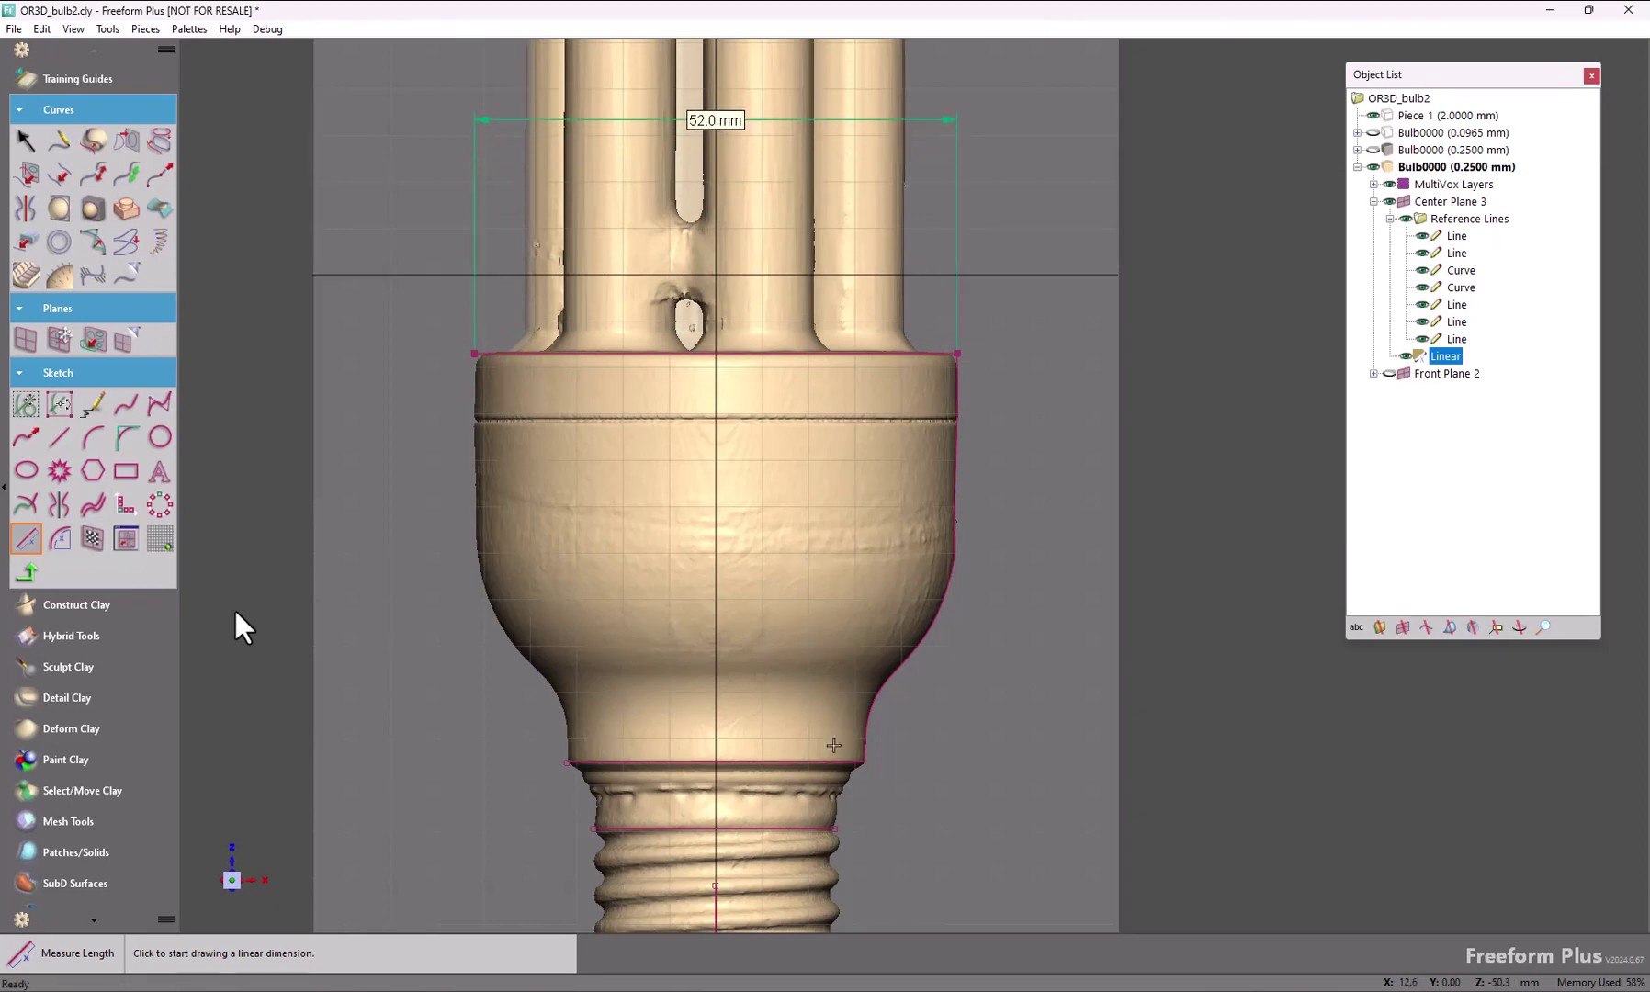
left_click(864, 763)
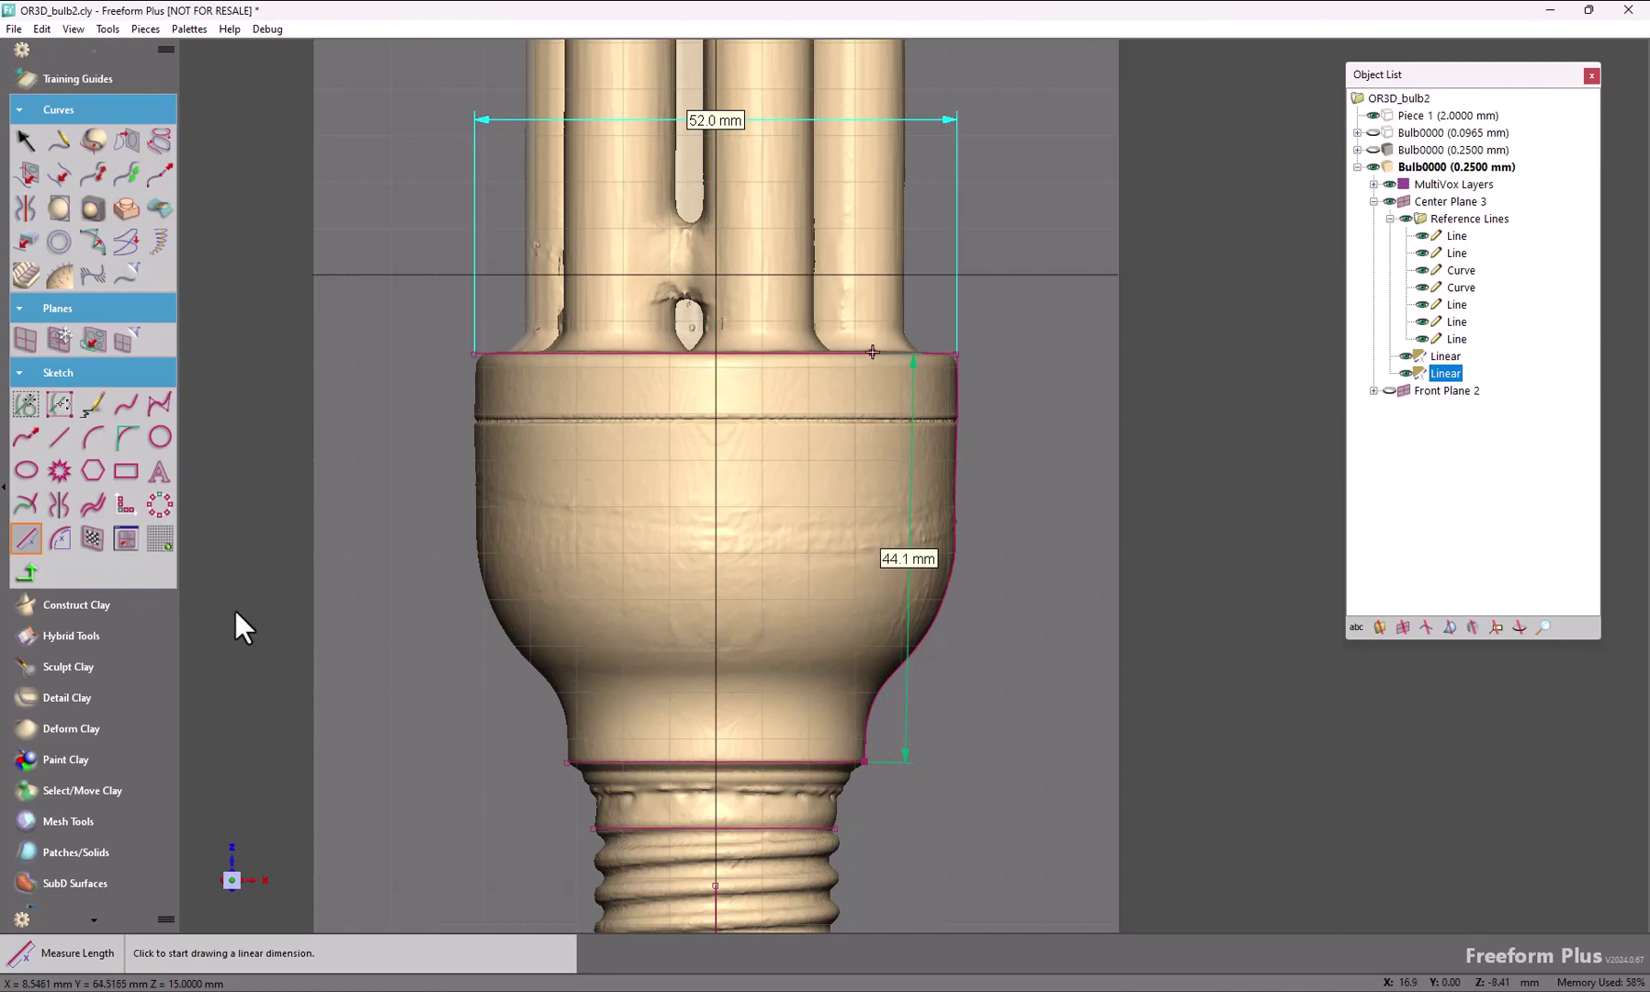
left_click(872, 352)
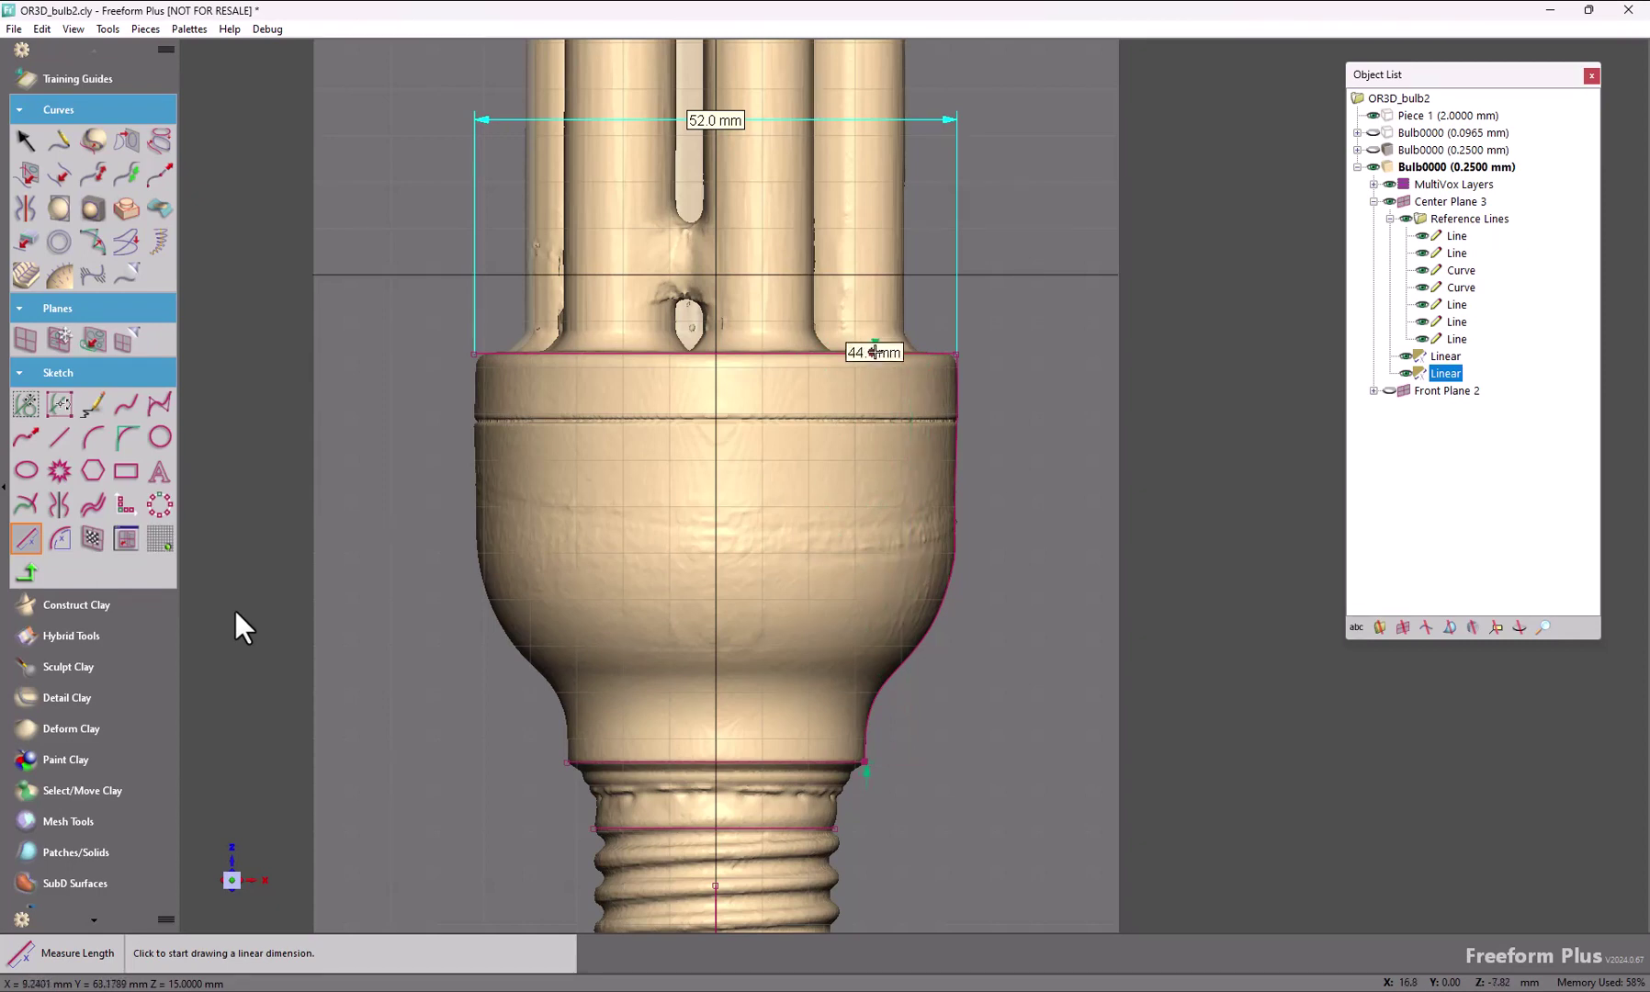
left_click(1048, 548)
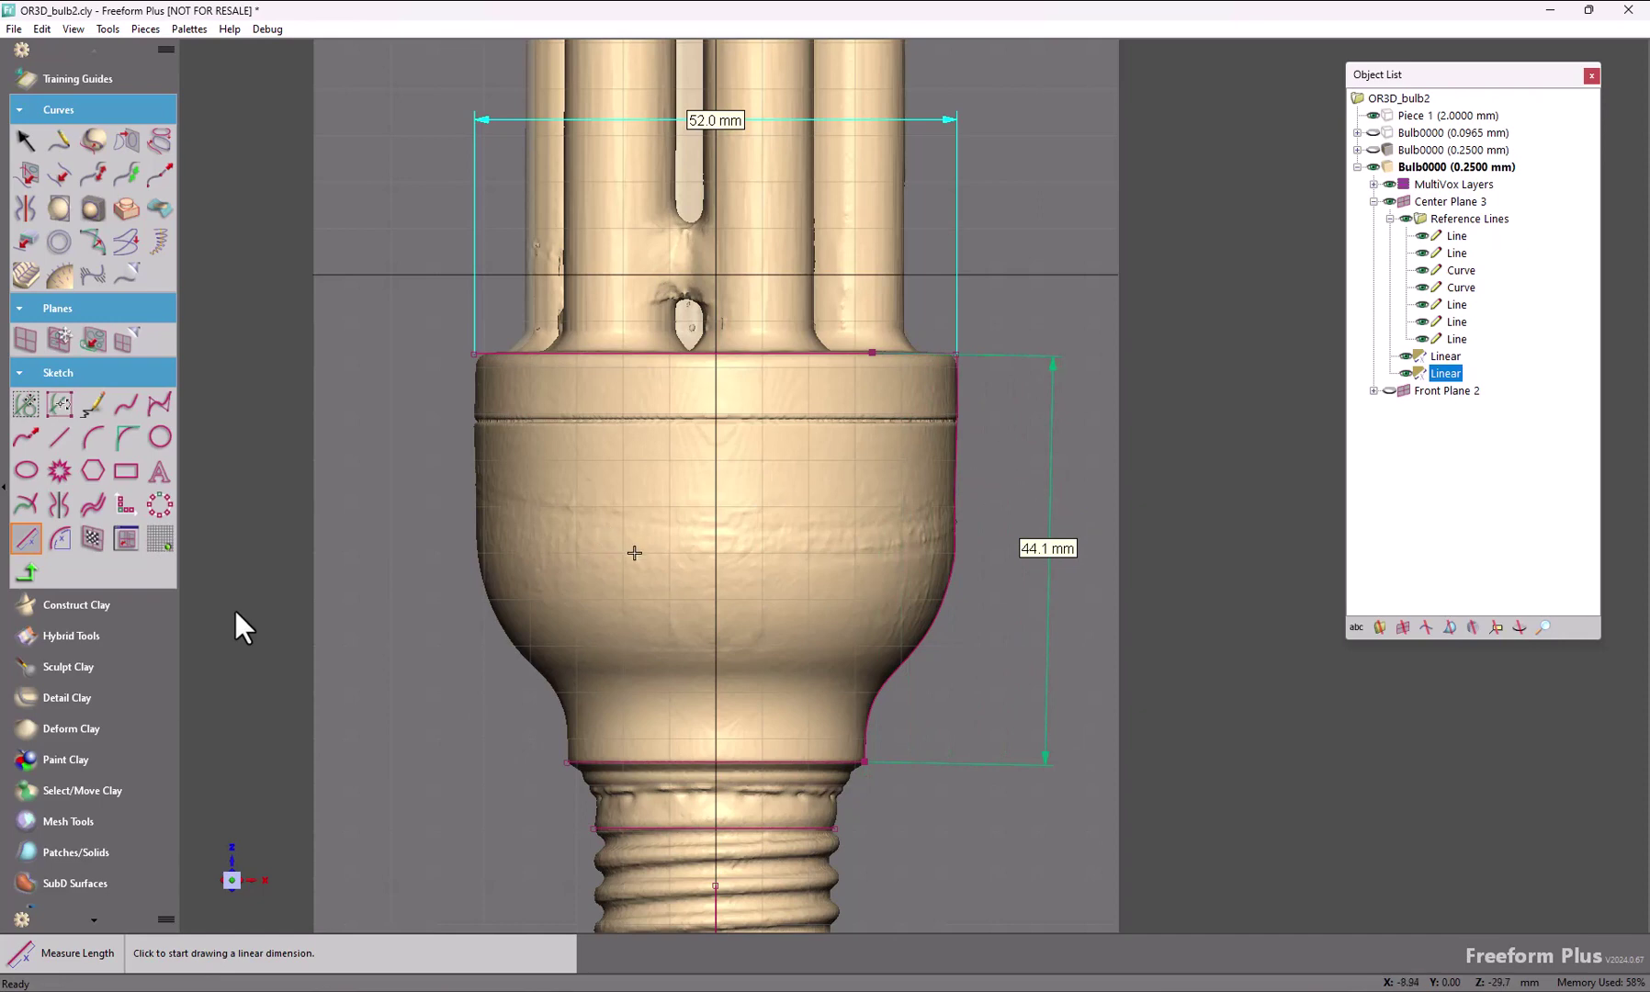
key("ctrl+z")
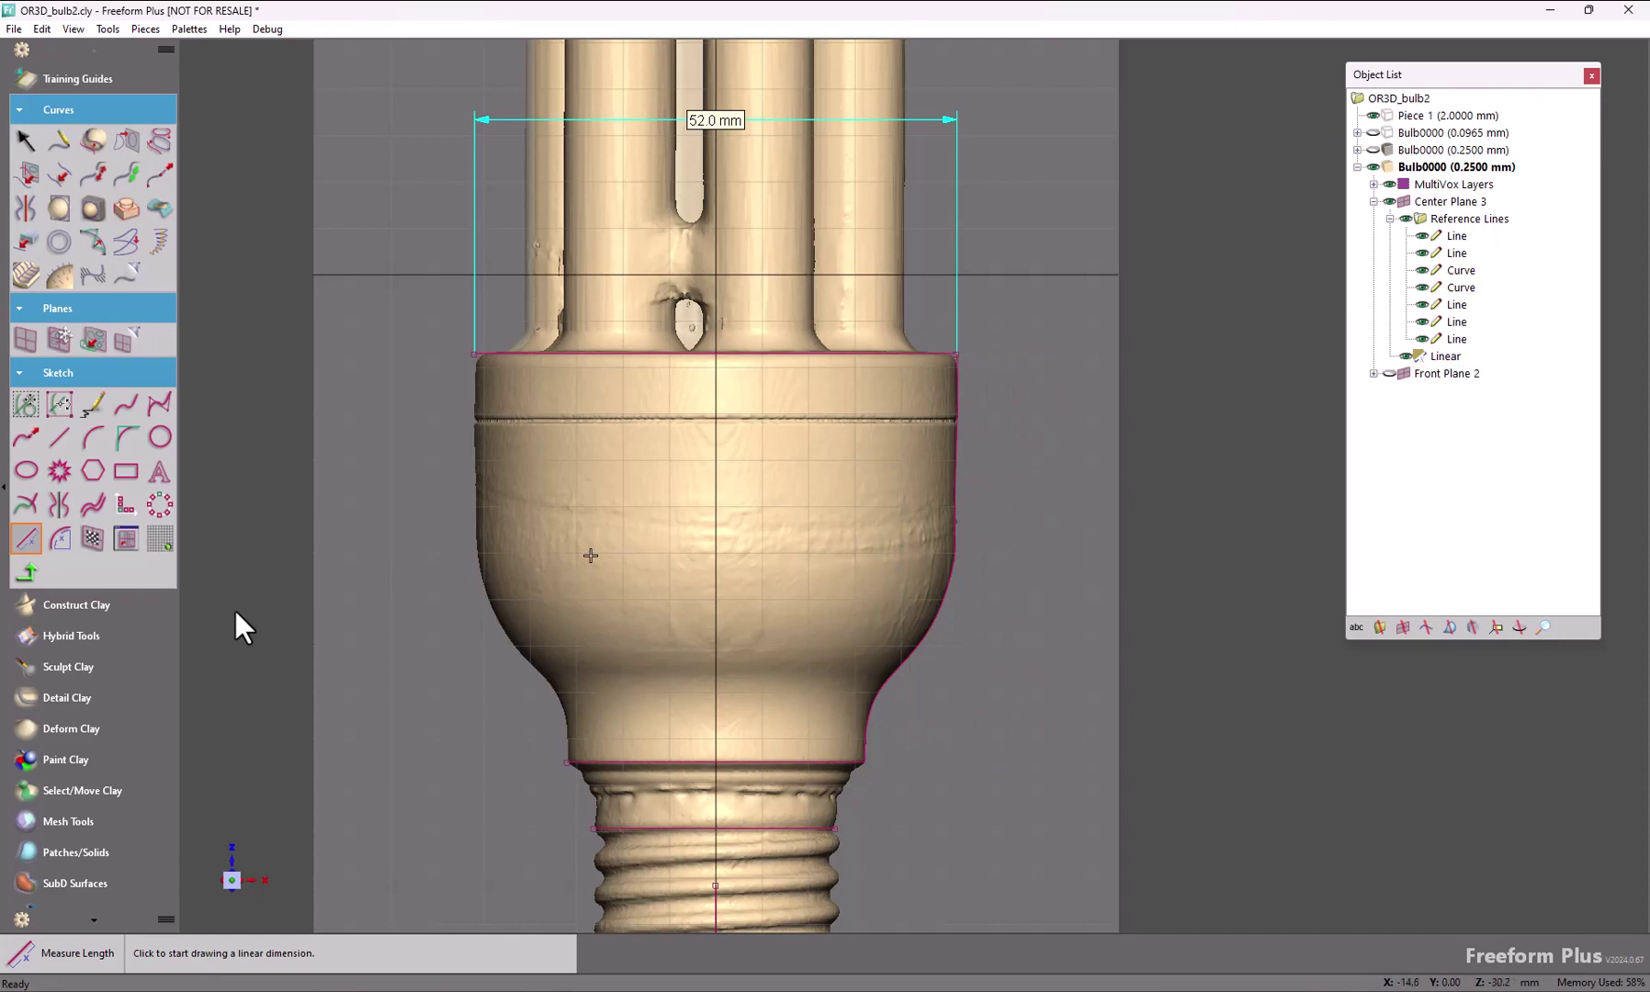
Step: Dimension the housing's height between the center points of its bottom and top reference lines, placing the dimension beside the housing
left_click(716, 762)
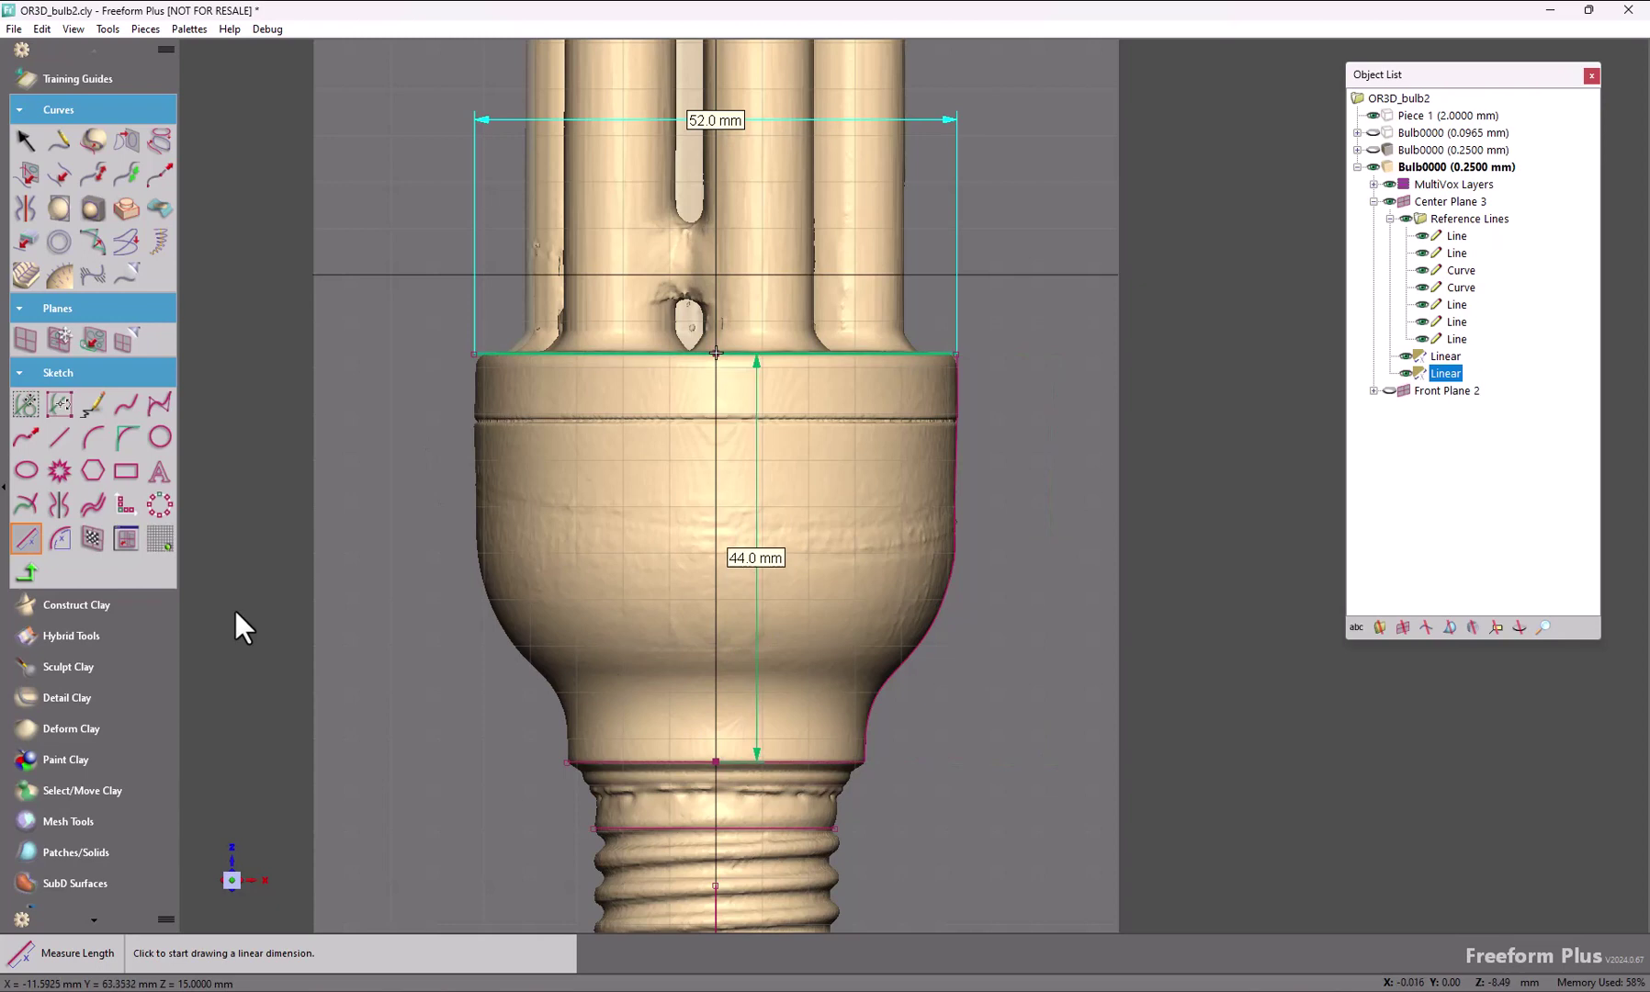
left_click(716, 354)
left_click(1051, 539)
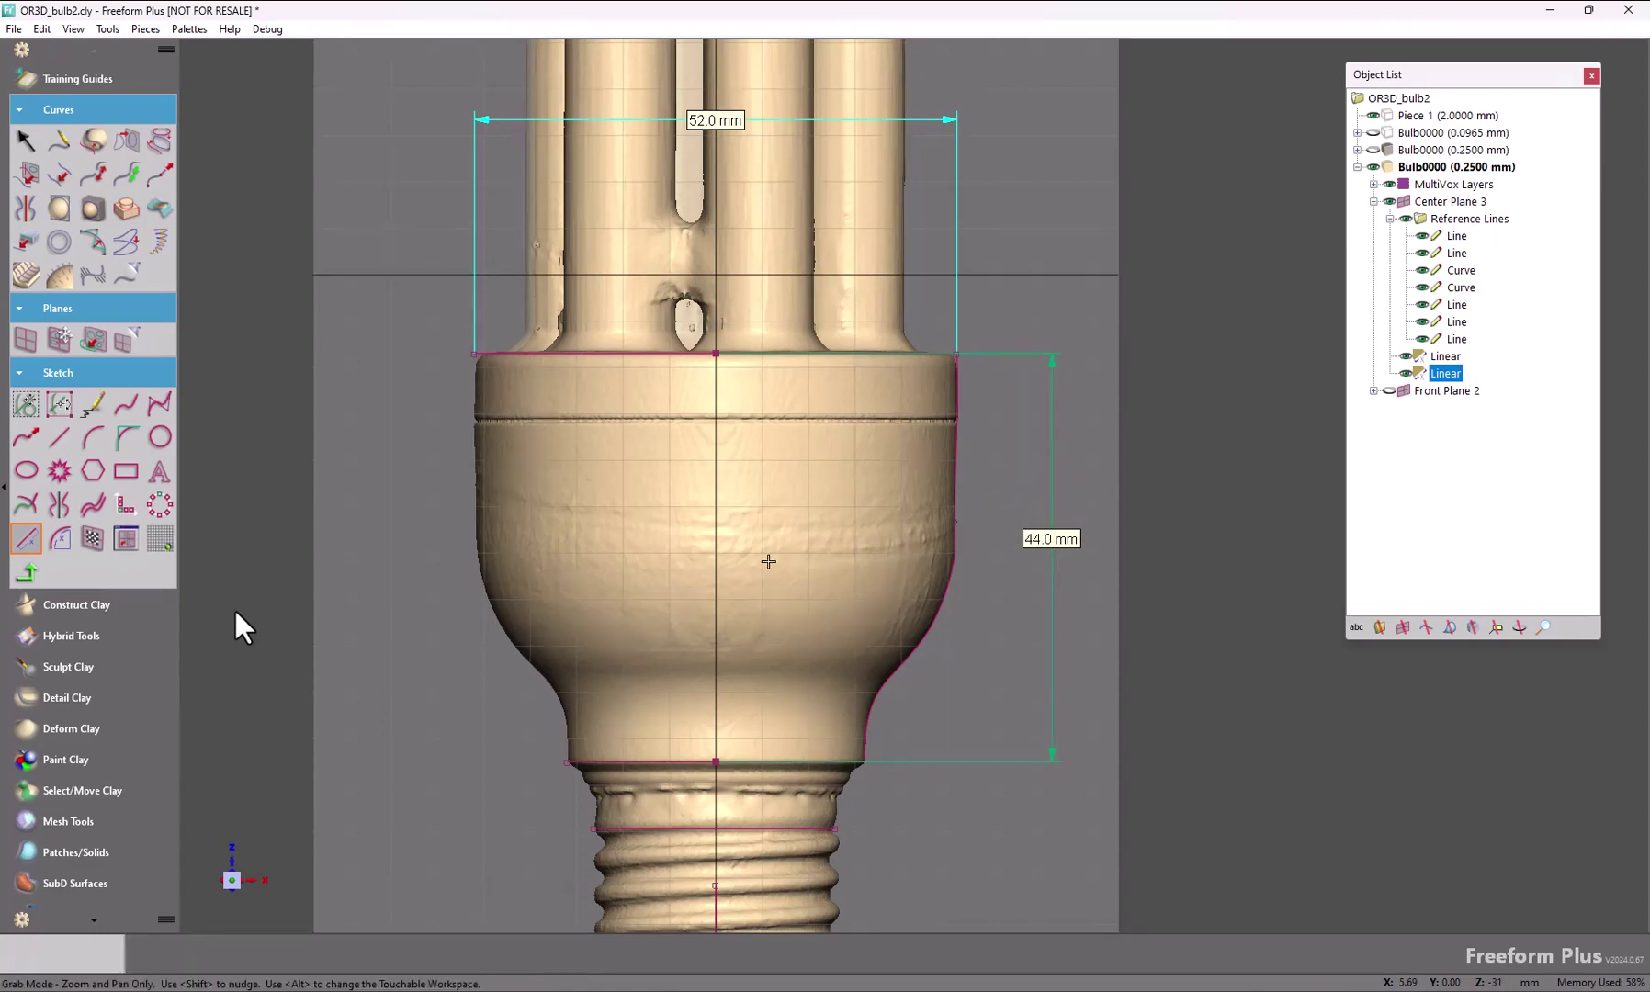
Step: Dimension the screw base's width from the reference line above the threads, placing the dimension below the bulb
middle_click_drag(768, 561, 753, 397)
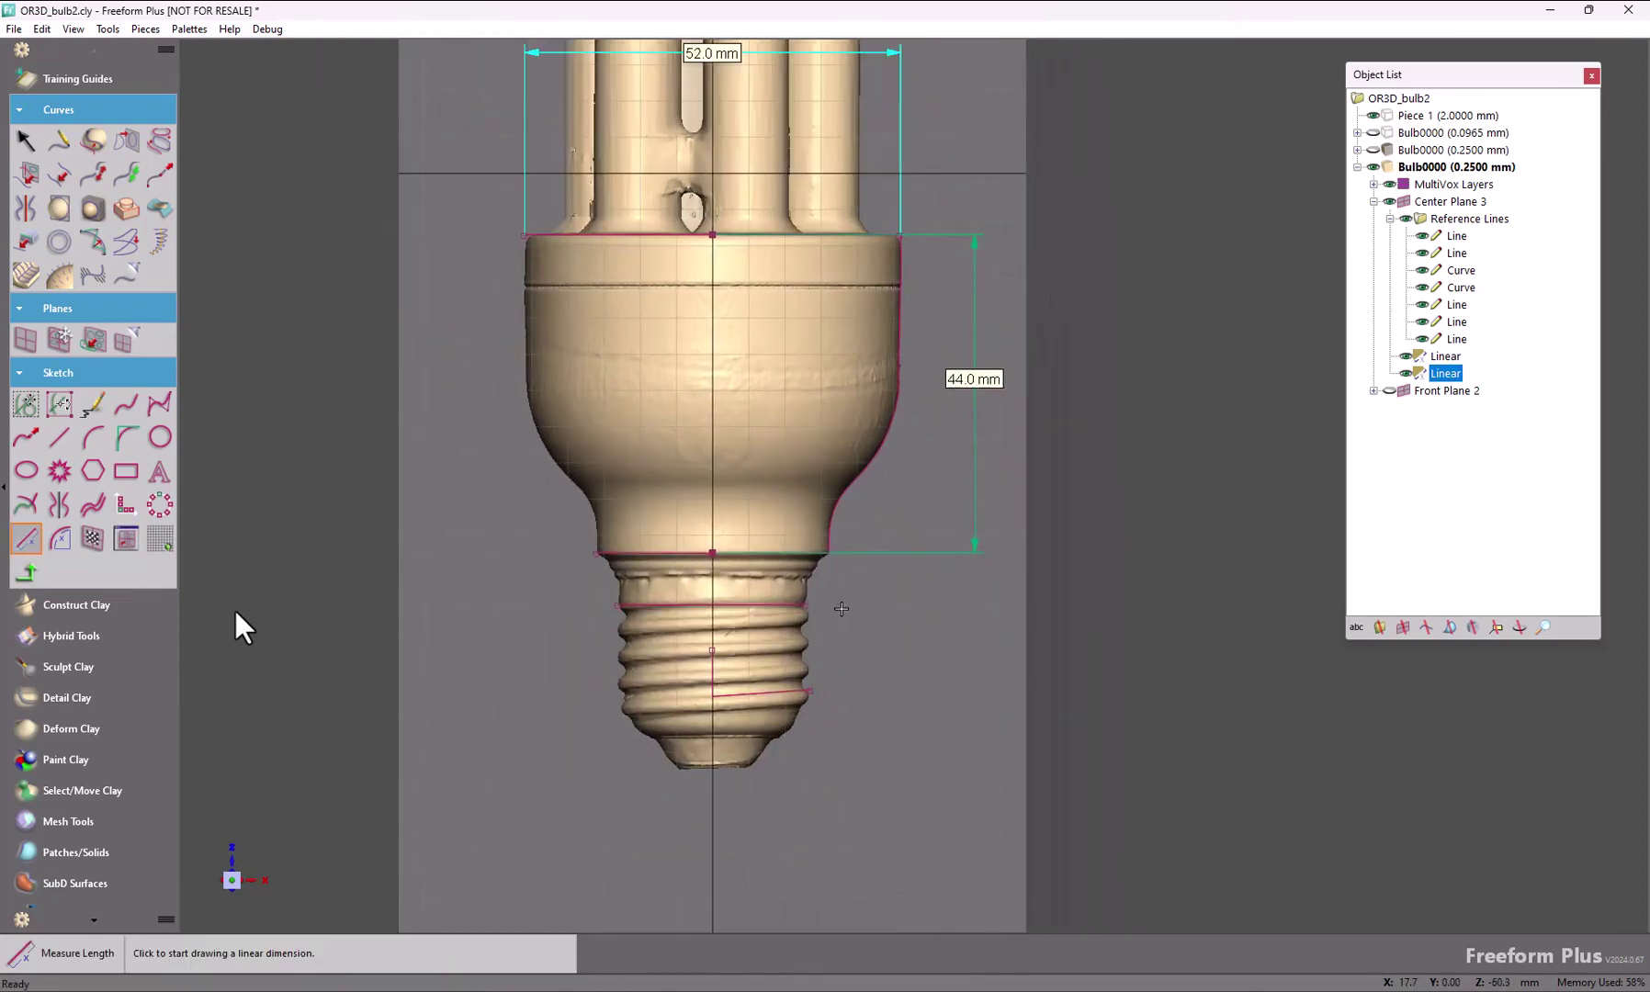
left_click(779, 605)
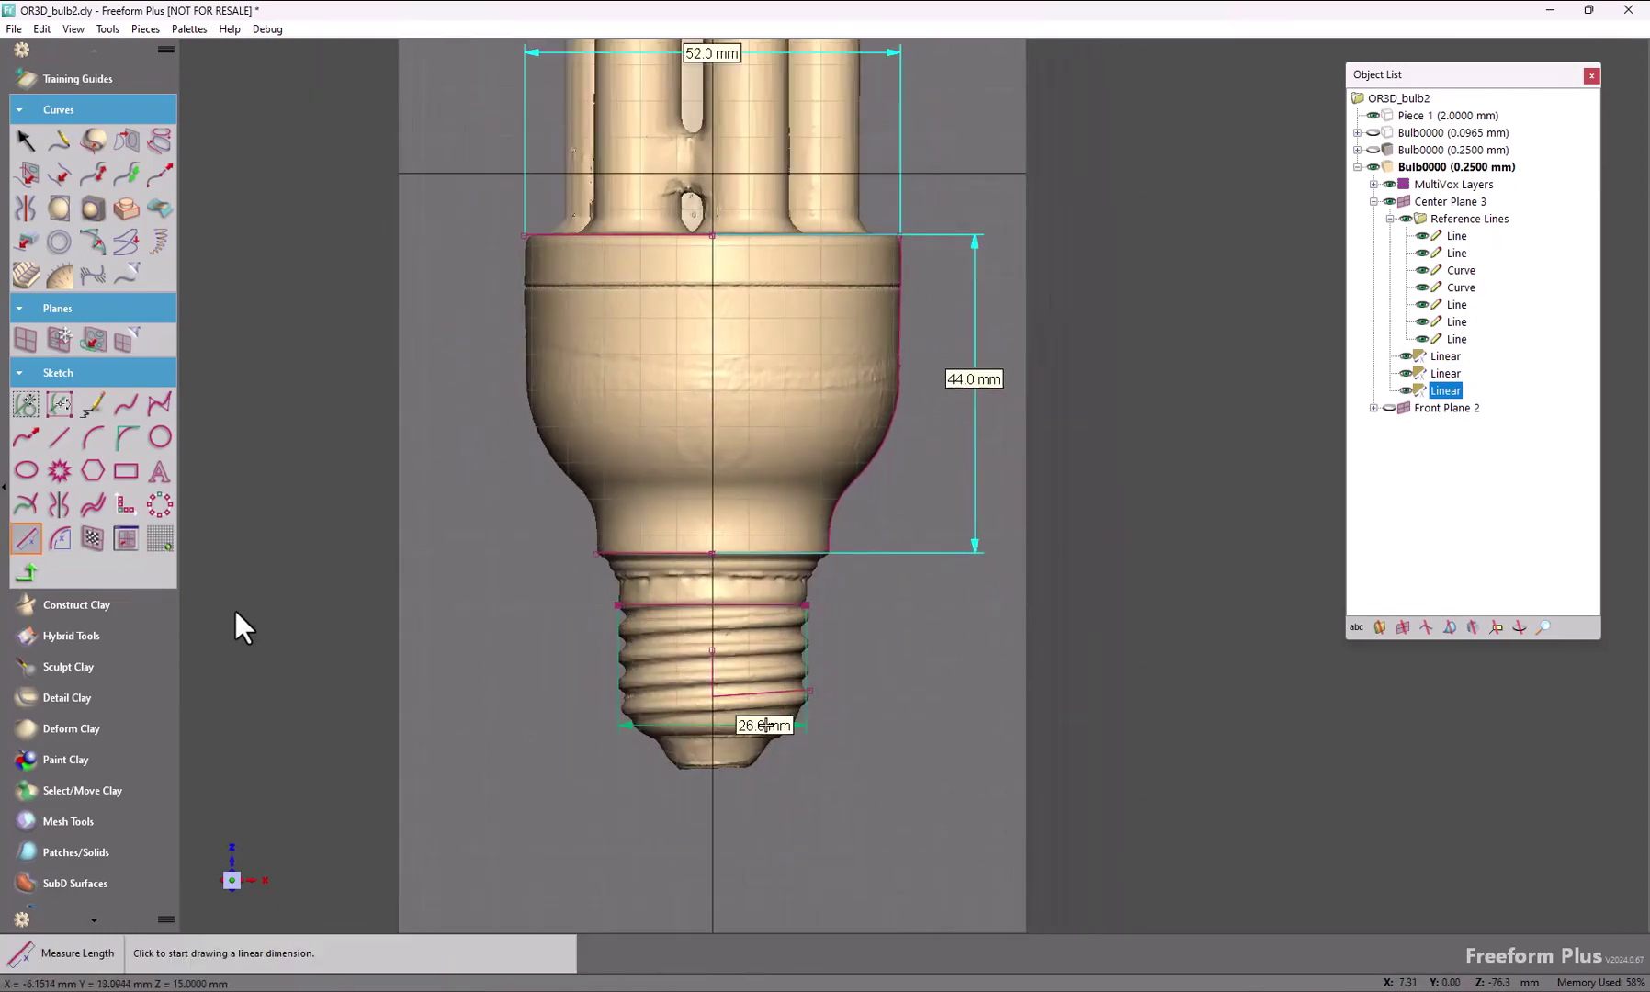
left_click(726, 831)
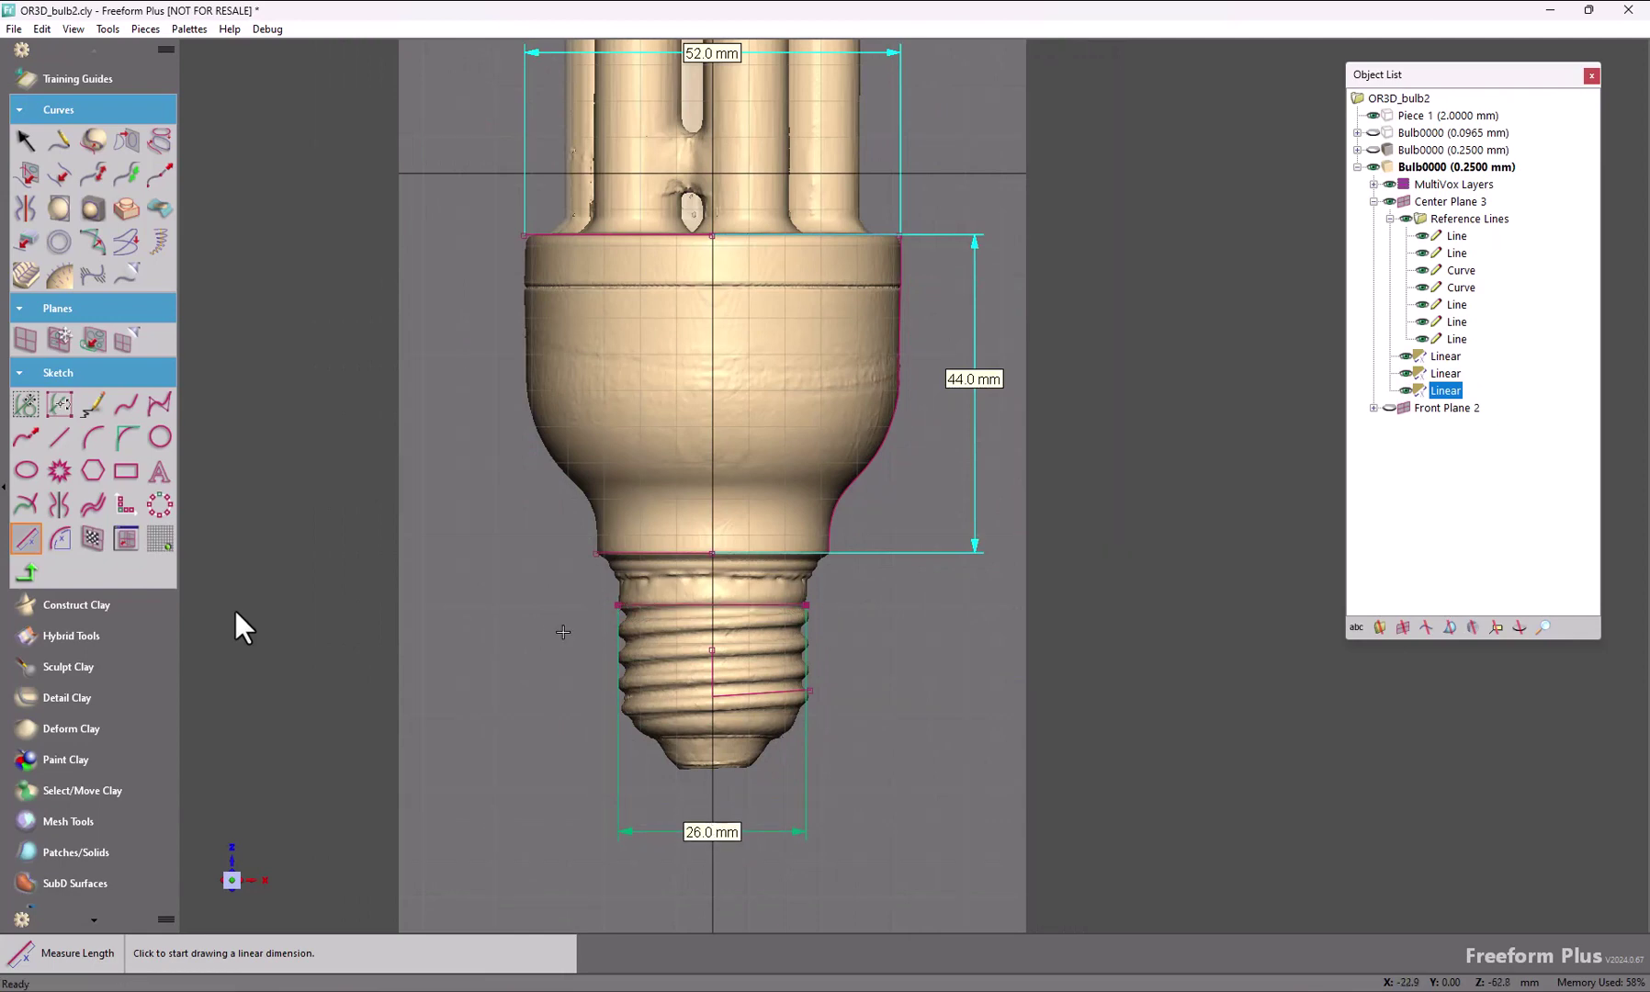
Step: Add an angular dimension between the sloped thread line and the vertical center line on the screw base
left_click(55, 541)
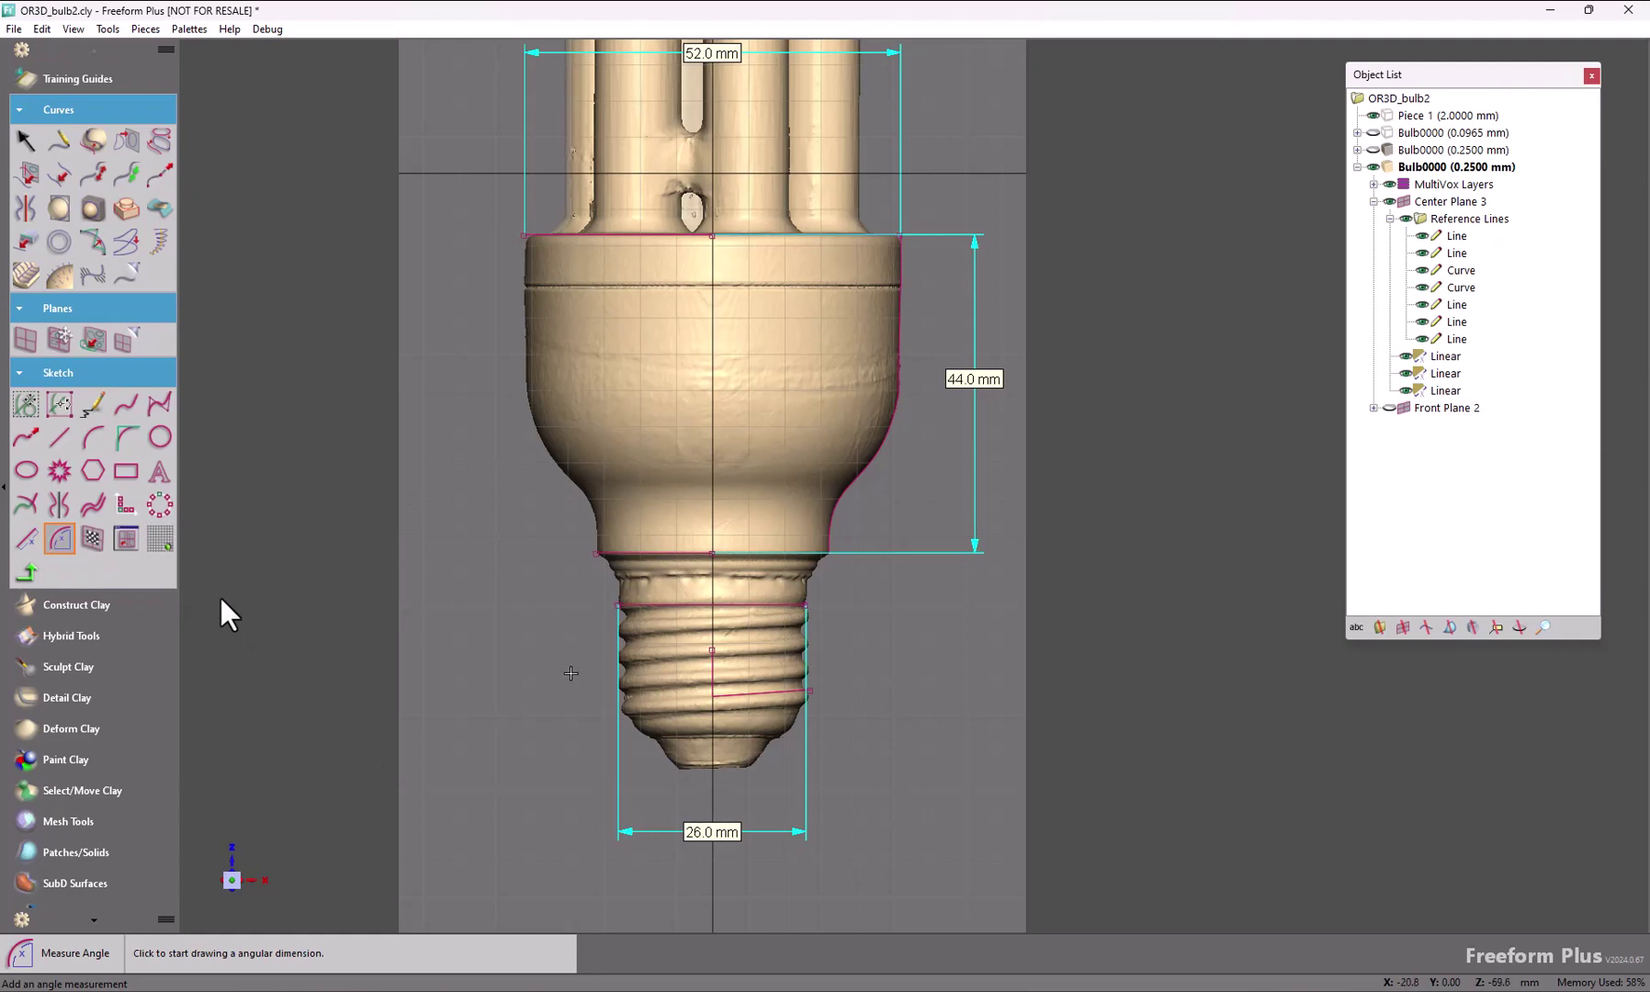
scroll(571, 650, "up", 5)
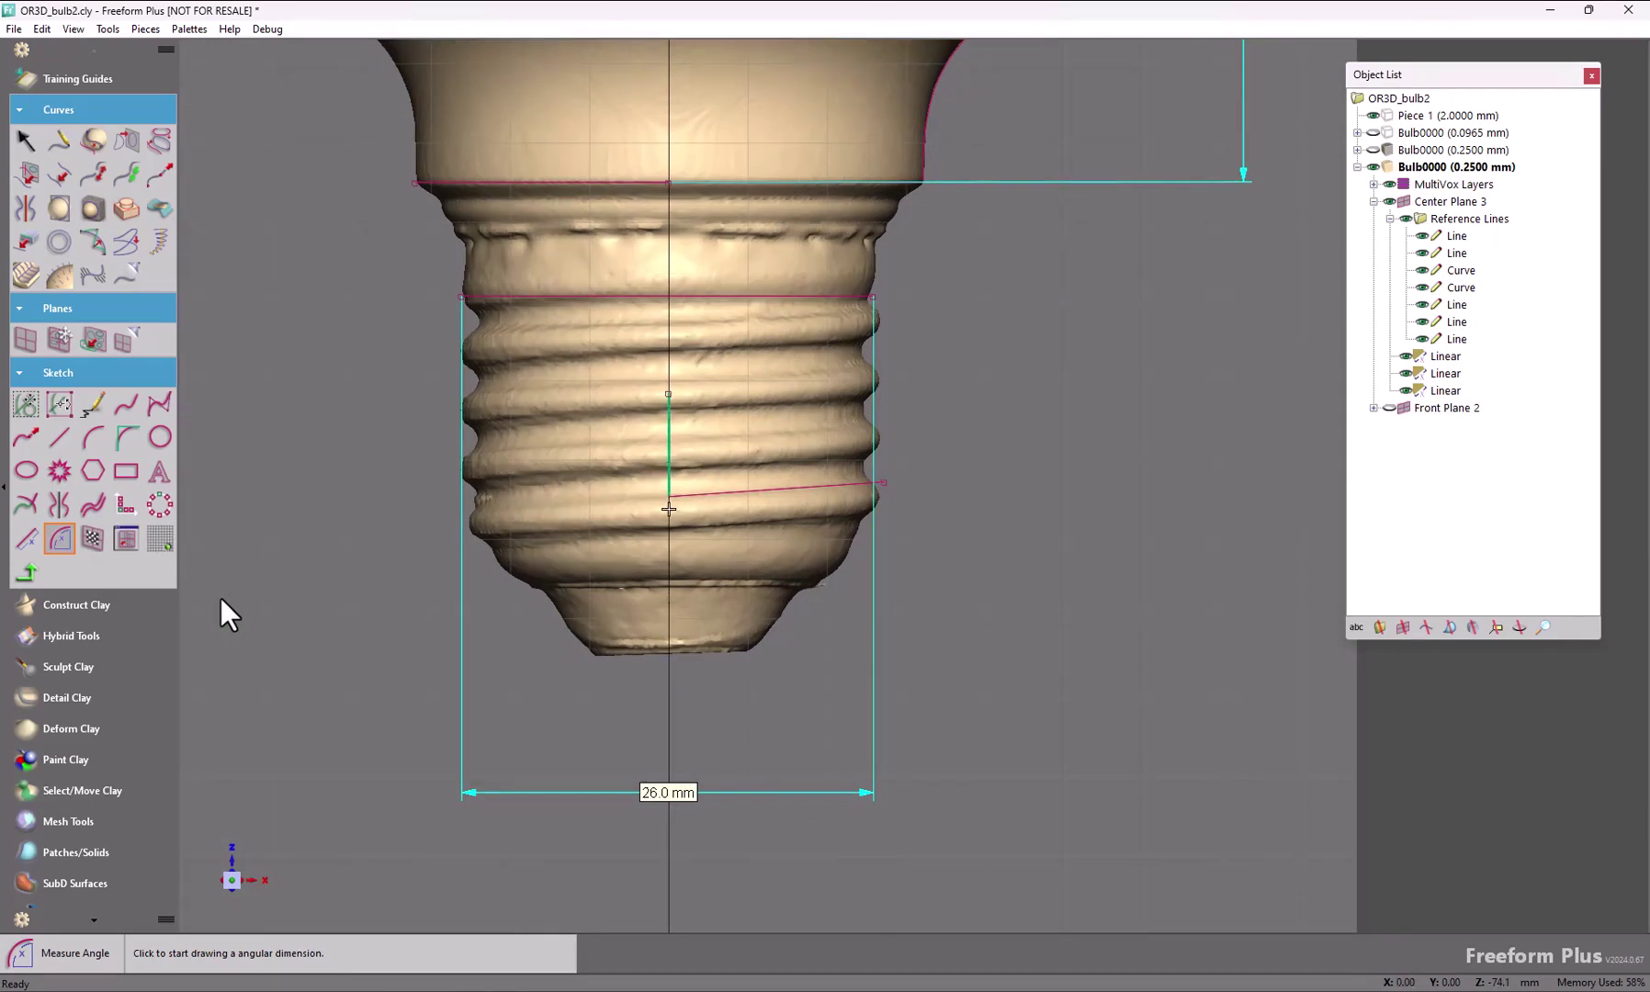
left_click(668, 496)
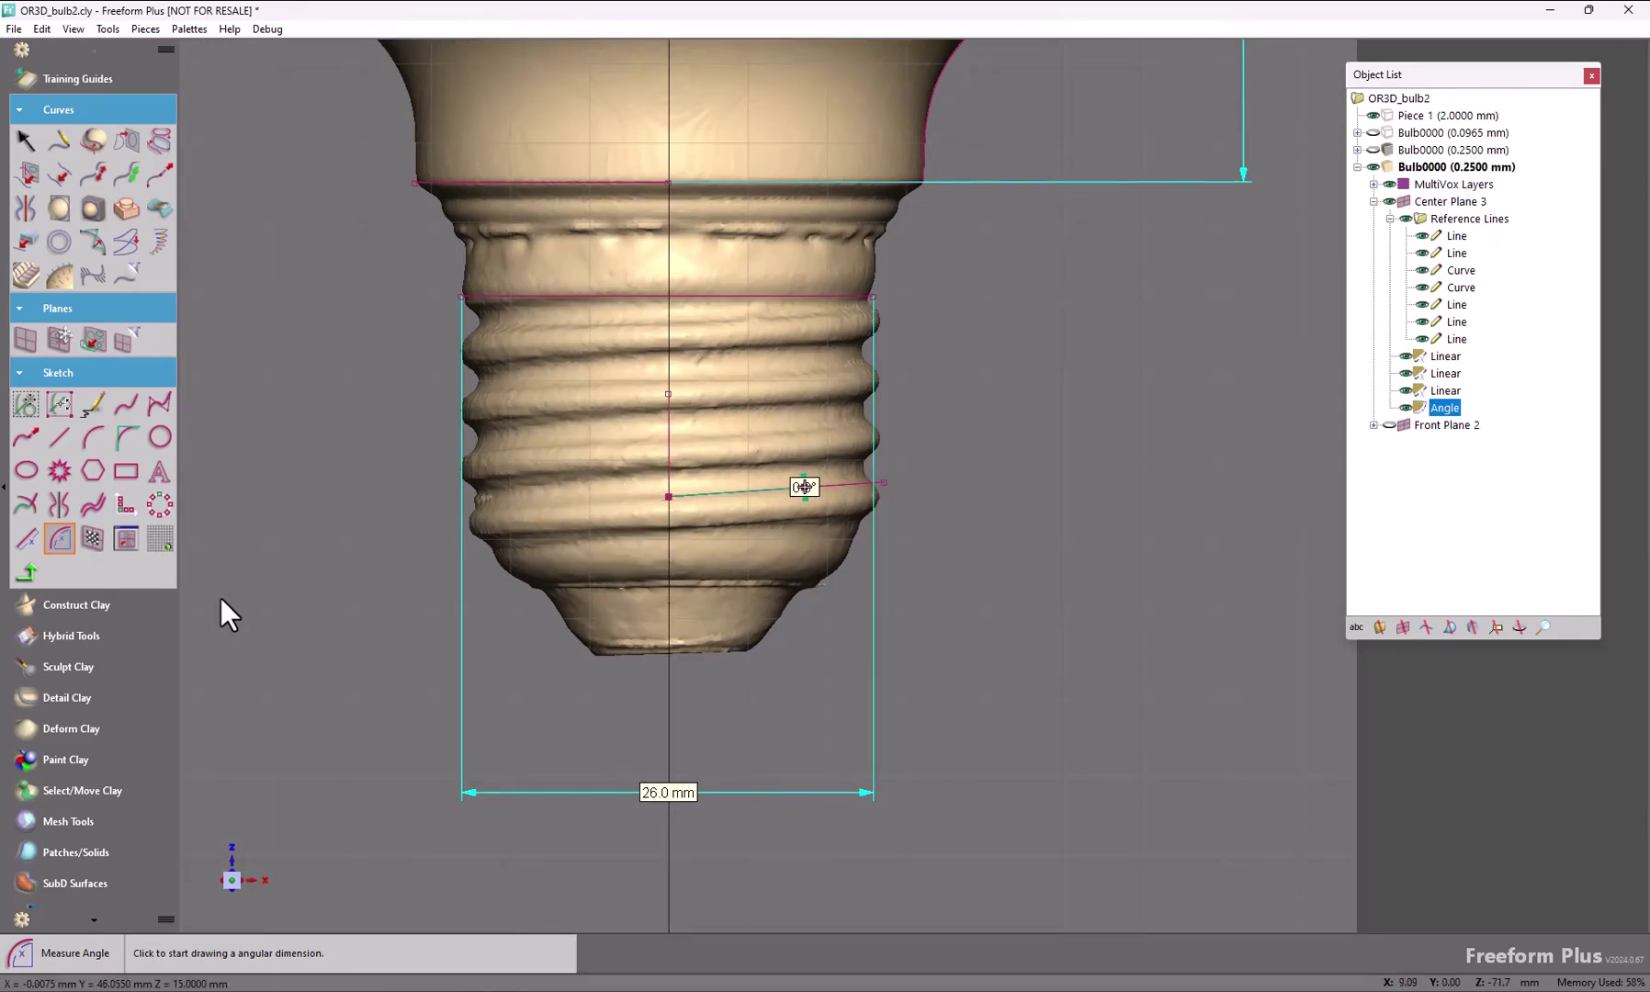
left_click(804, 487)
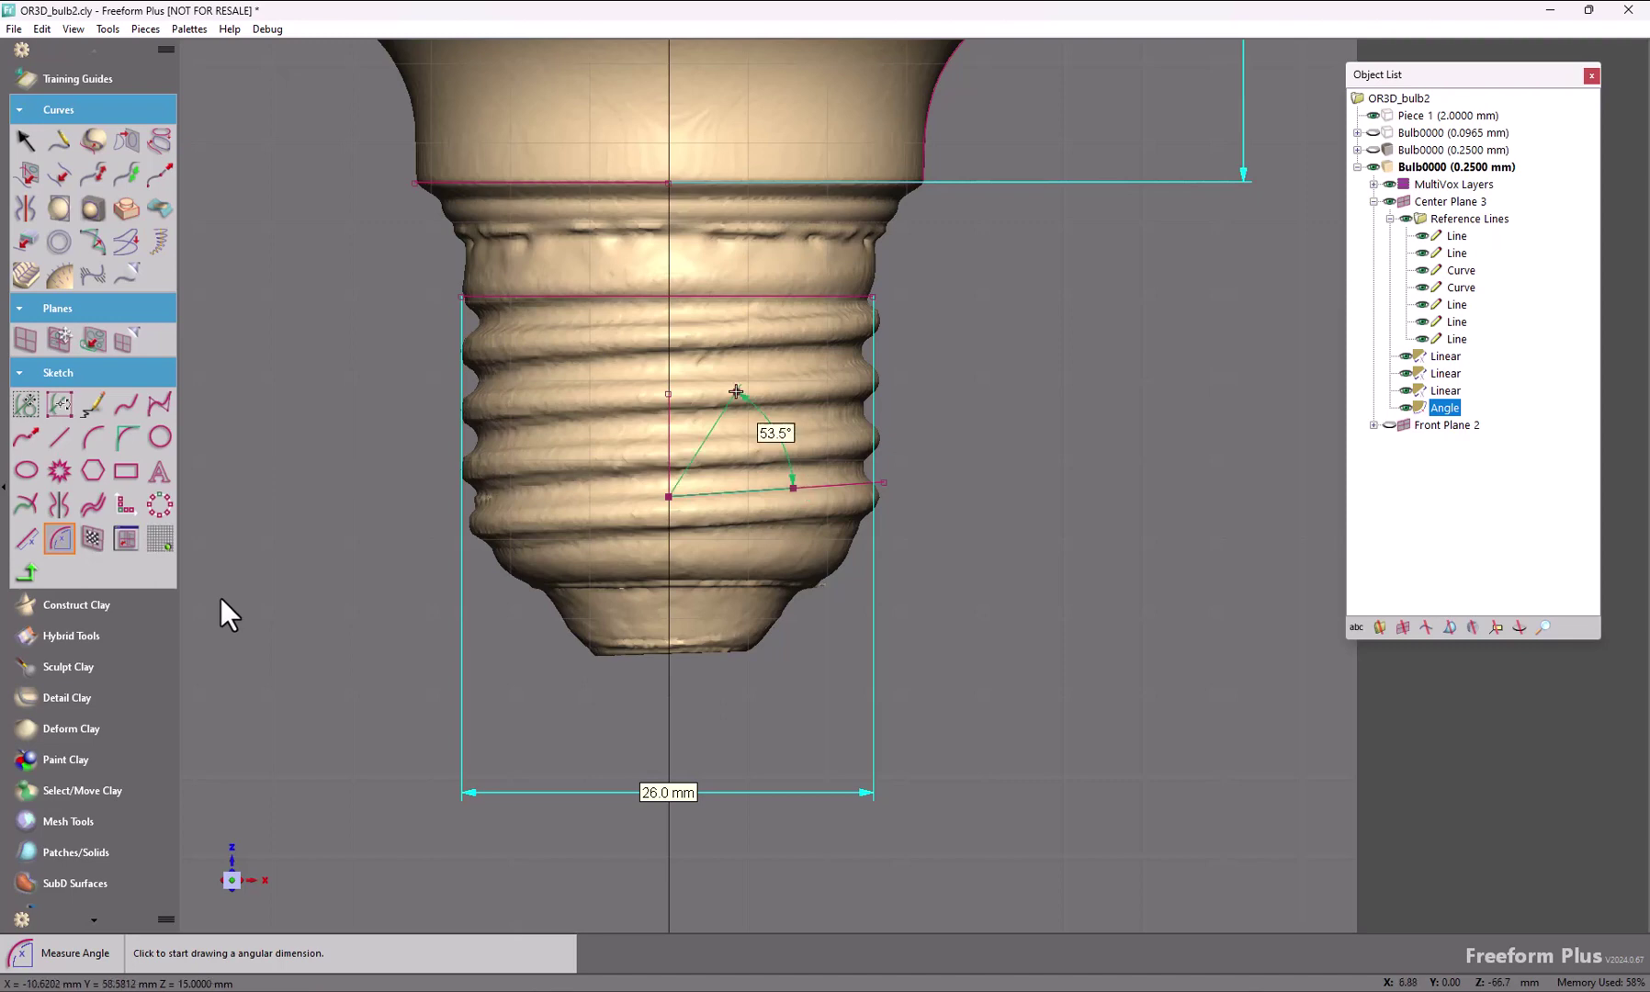
left_click(743, 429)
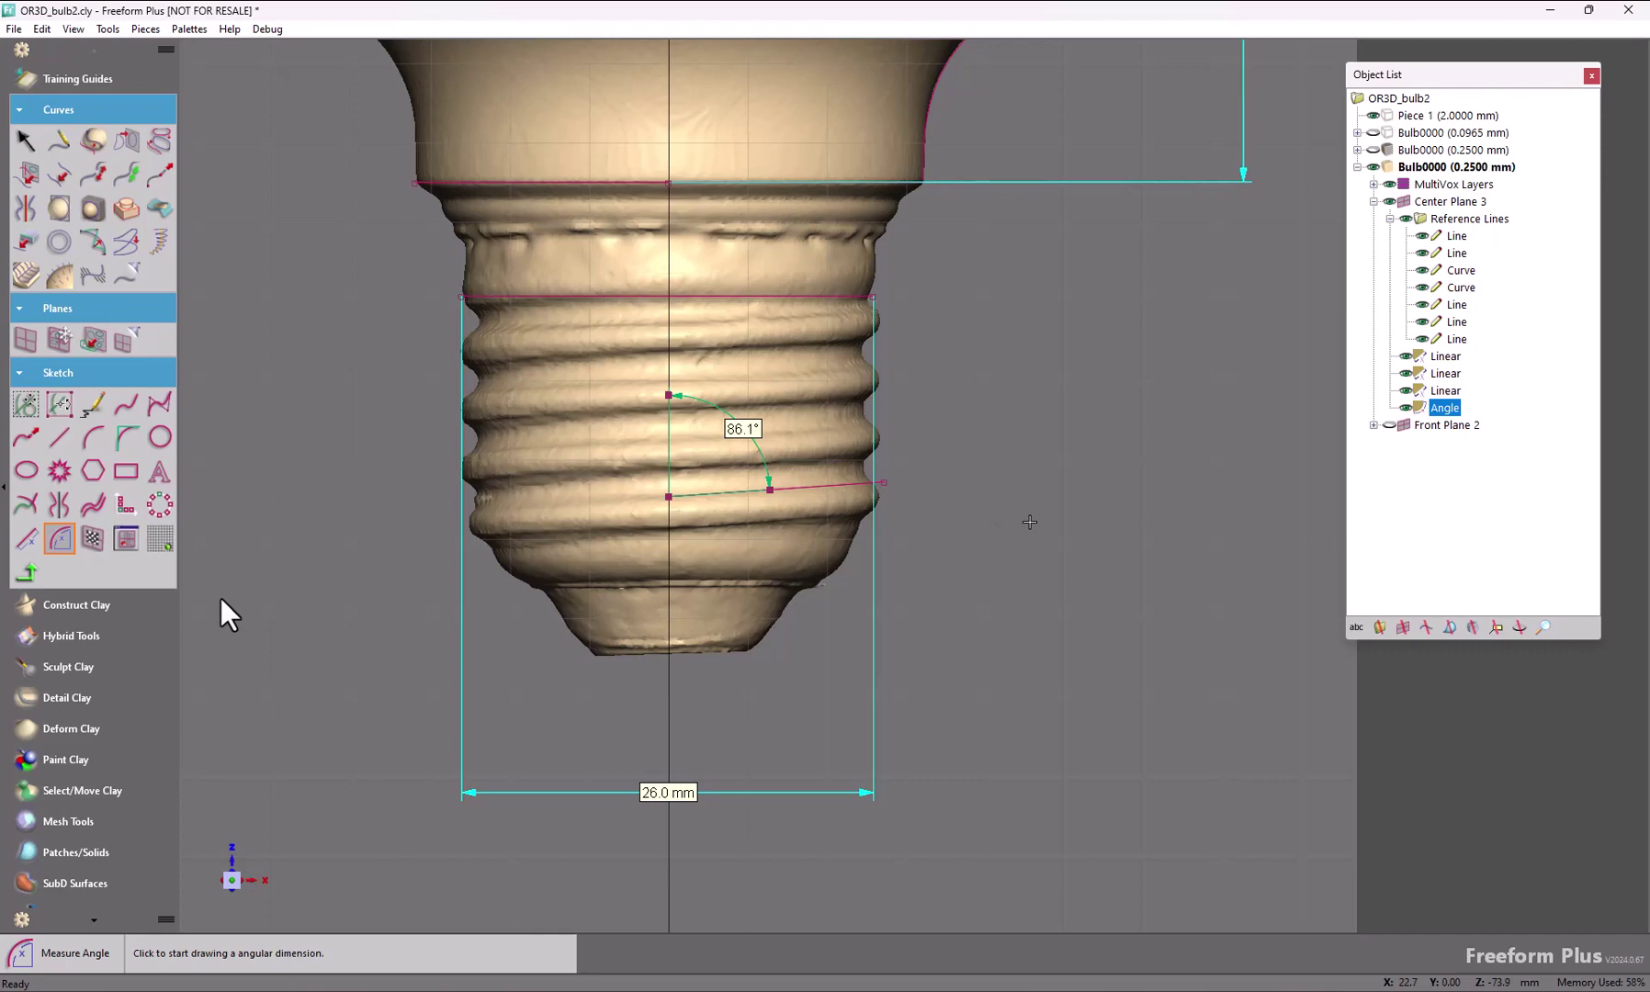
Step: Edit the housing's width dimension and move it above the top of the bulb's tubes
scroll(221, 598, "down", 5)
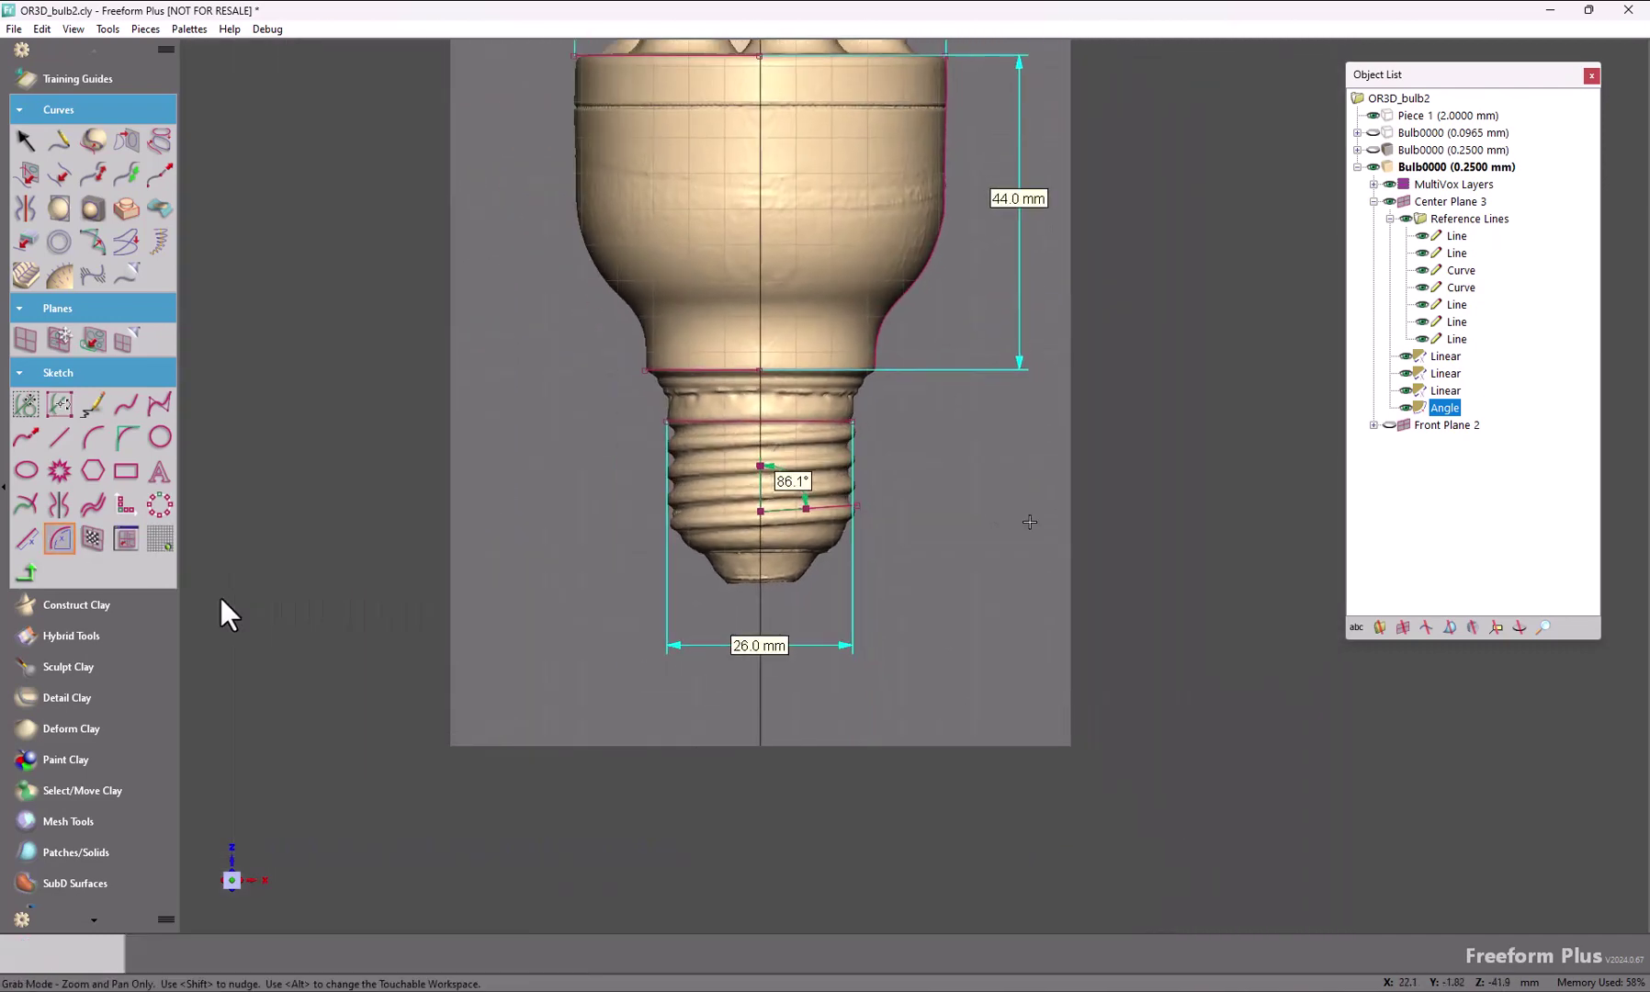
scroll(221, 598, "down", 5)
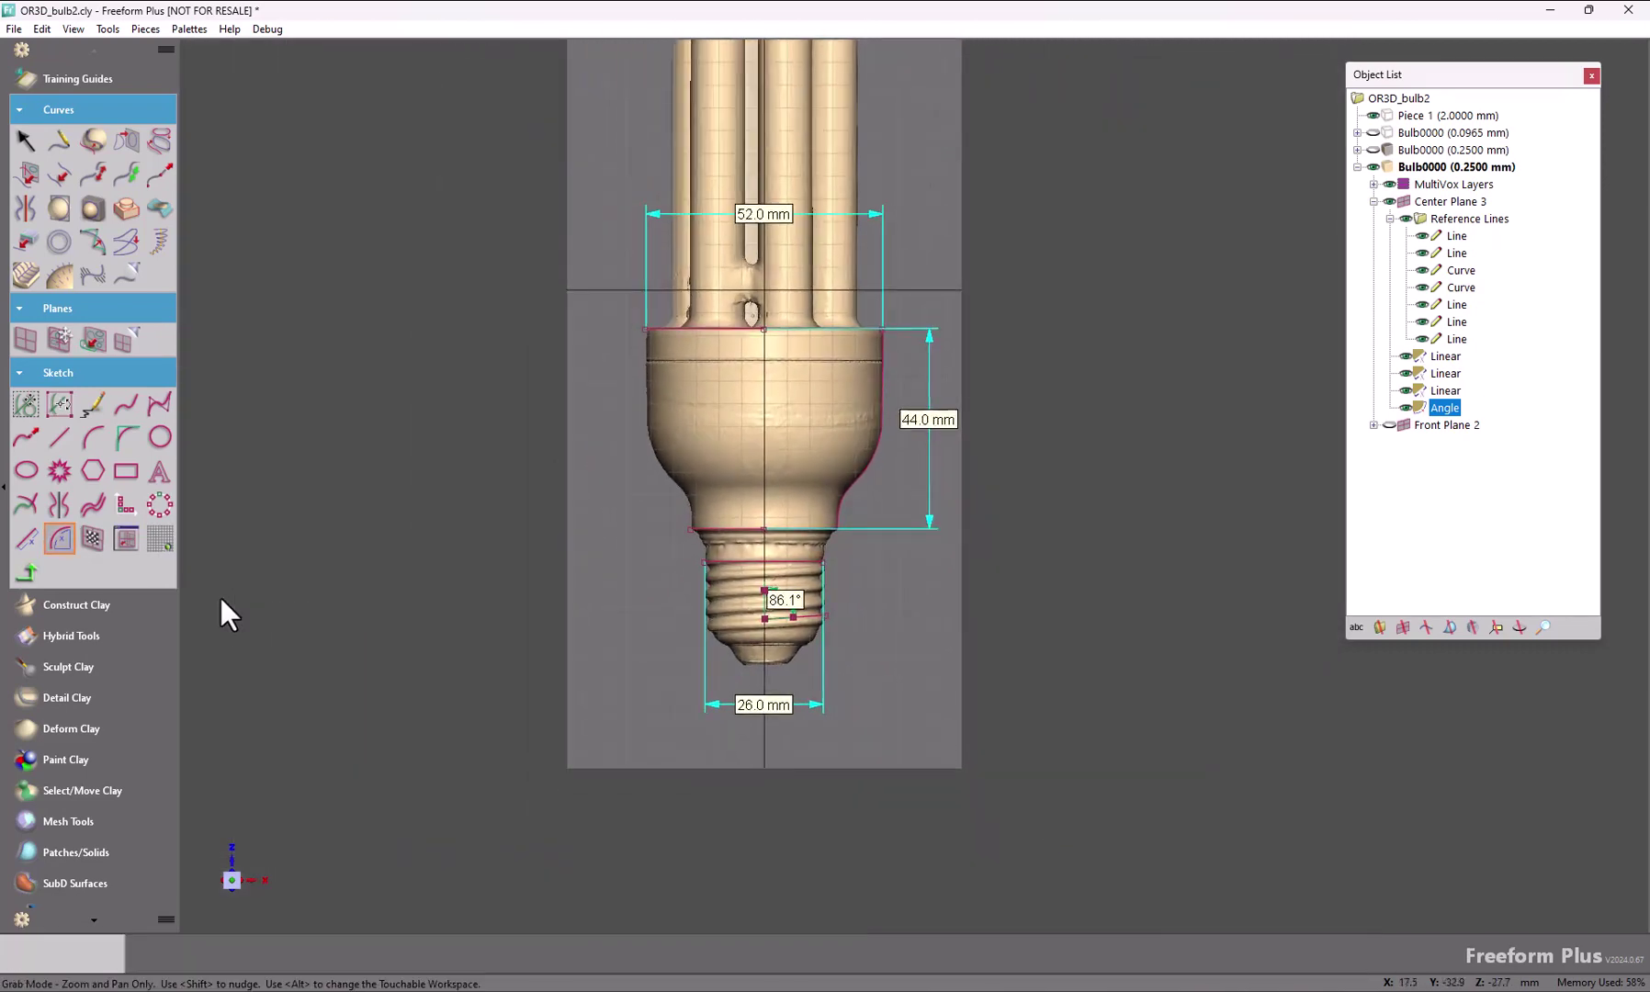
scroll(220, 595, "up", 5)
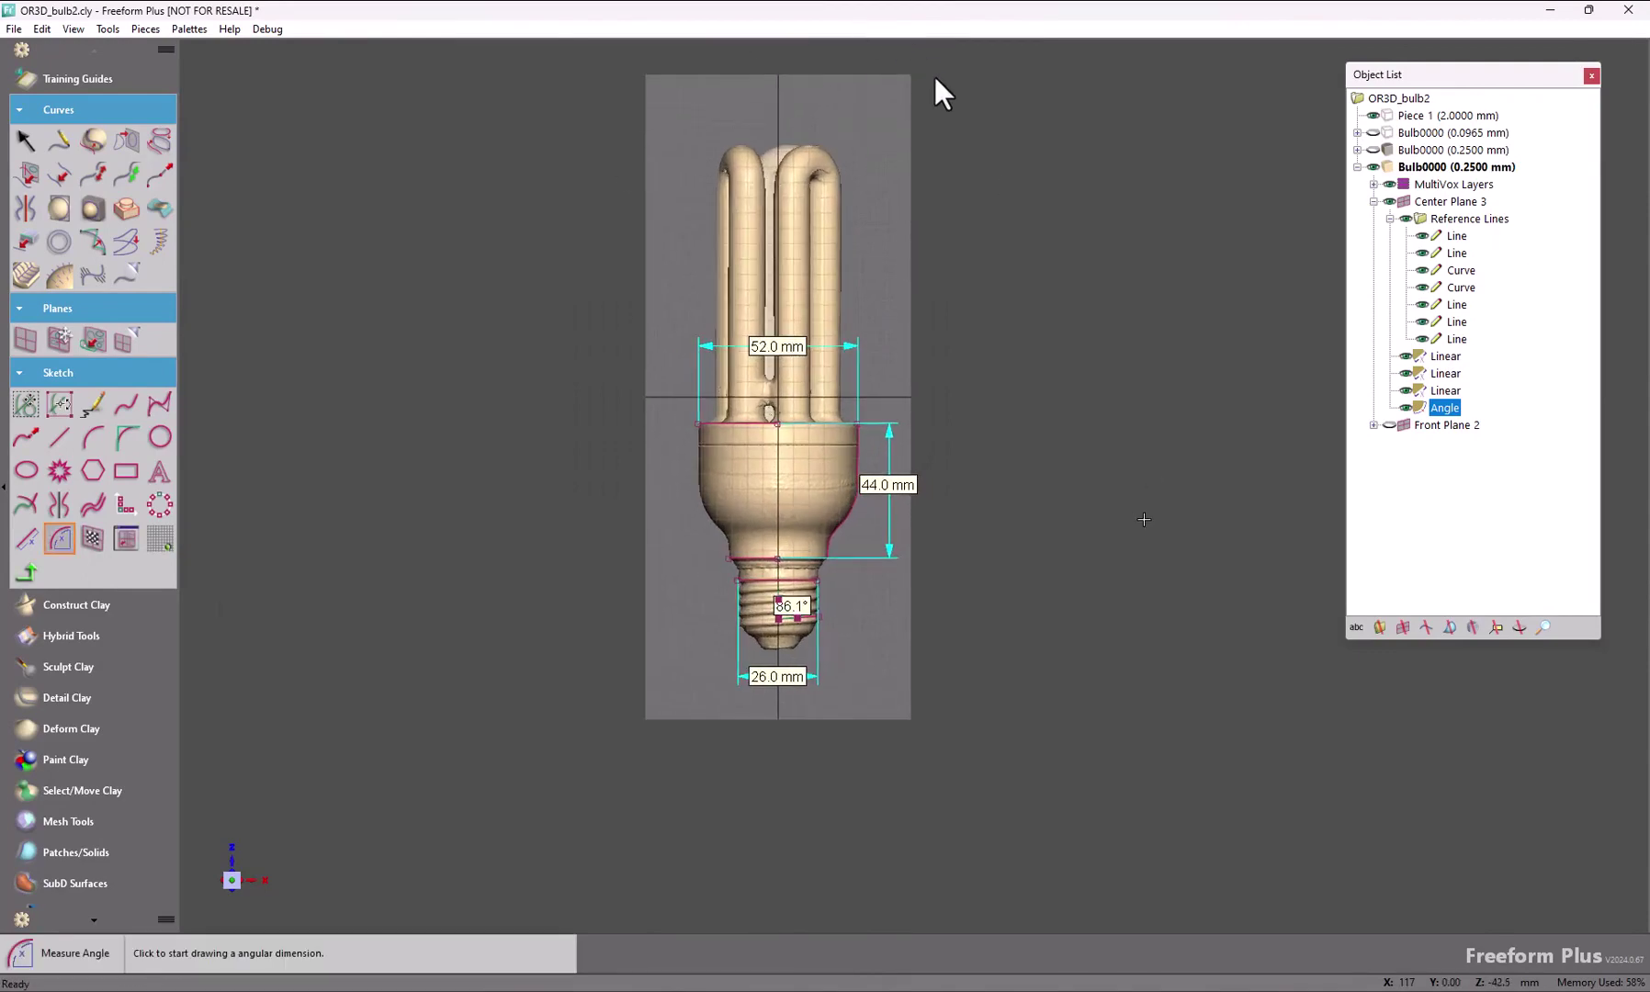
left_click(1445, 357)
right_click(1416, 361)
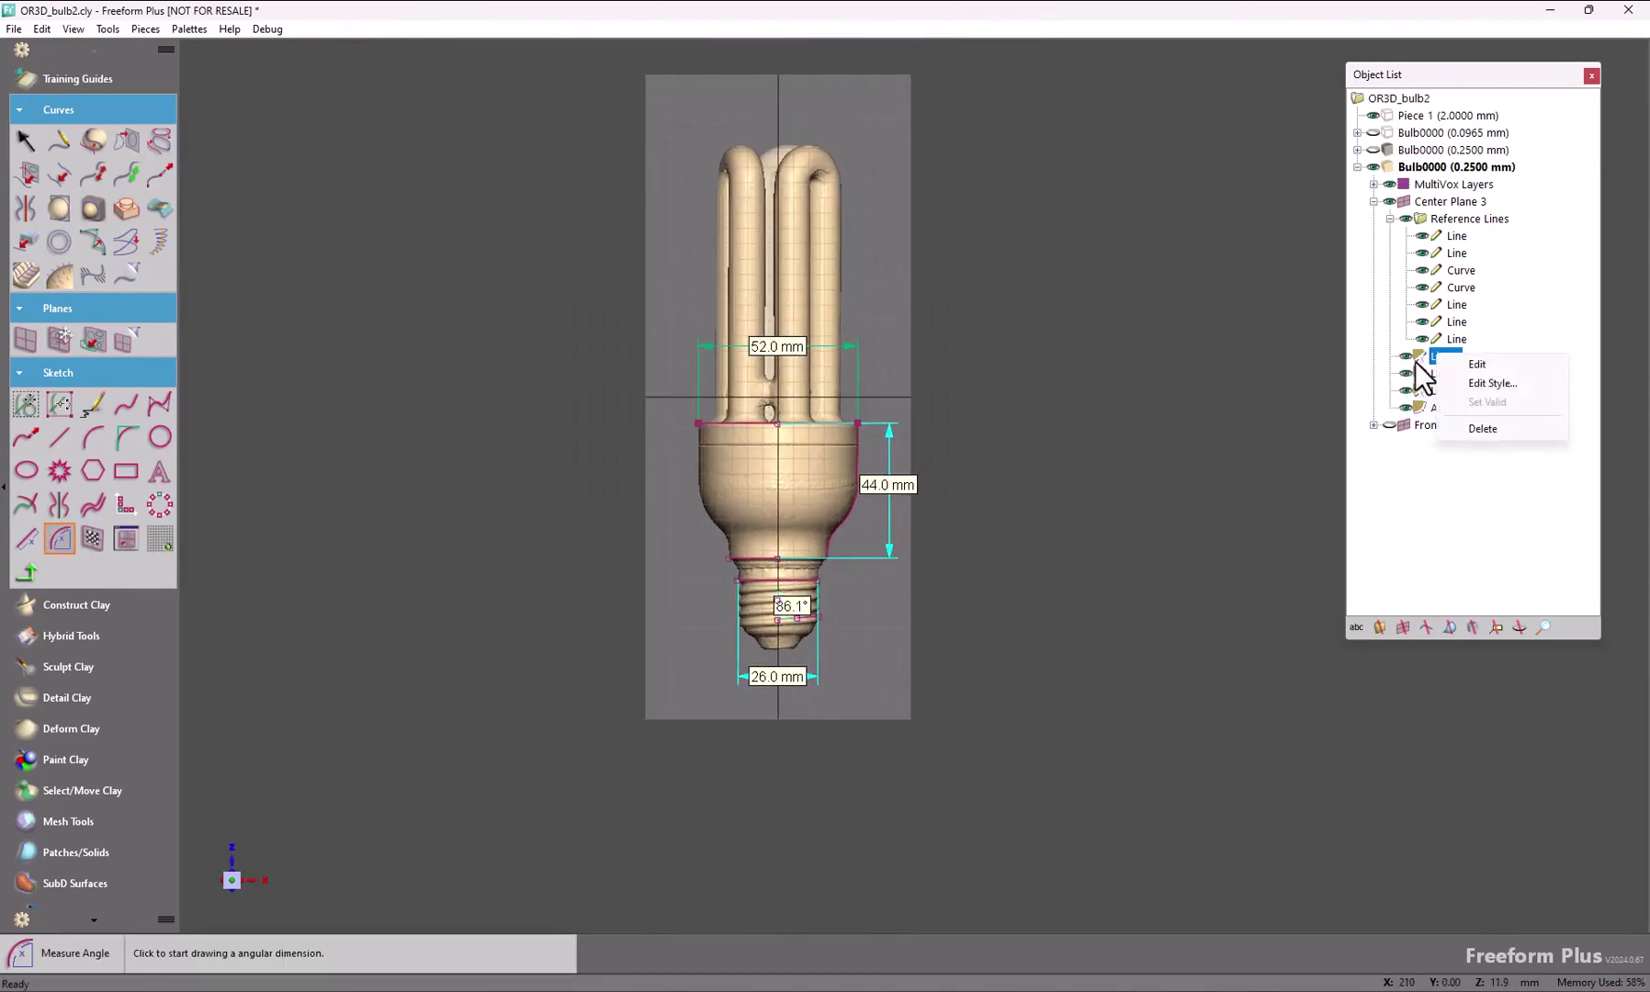
left_click(1481, 365)
left_click_drag(777, 347, 802, 123)
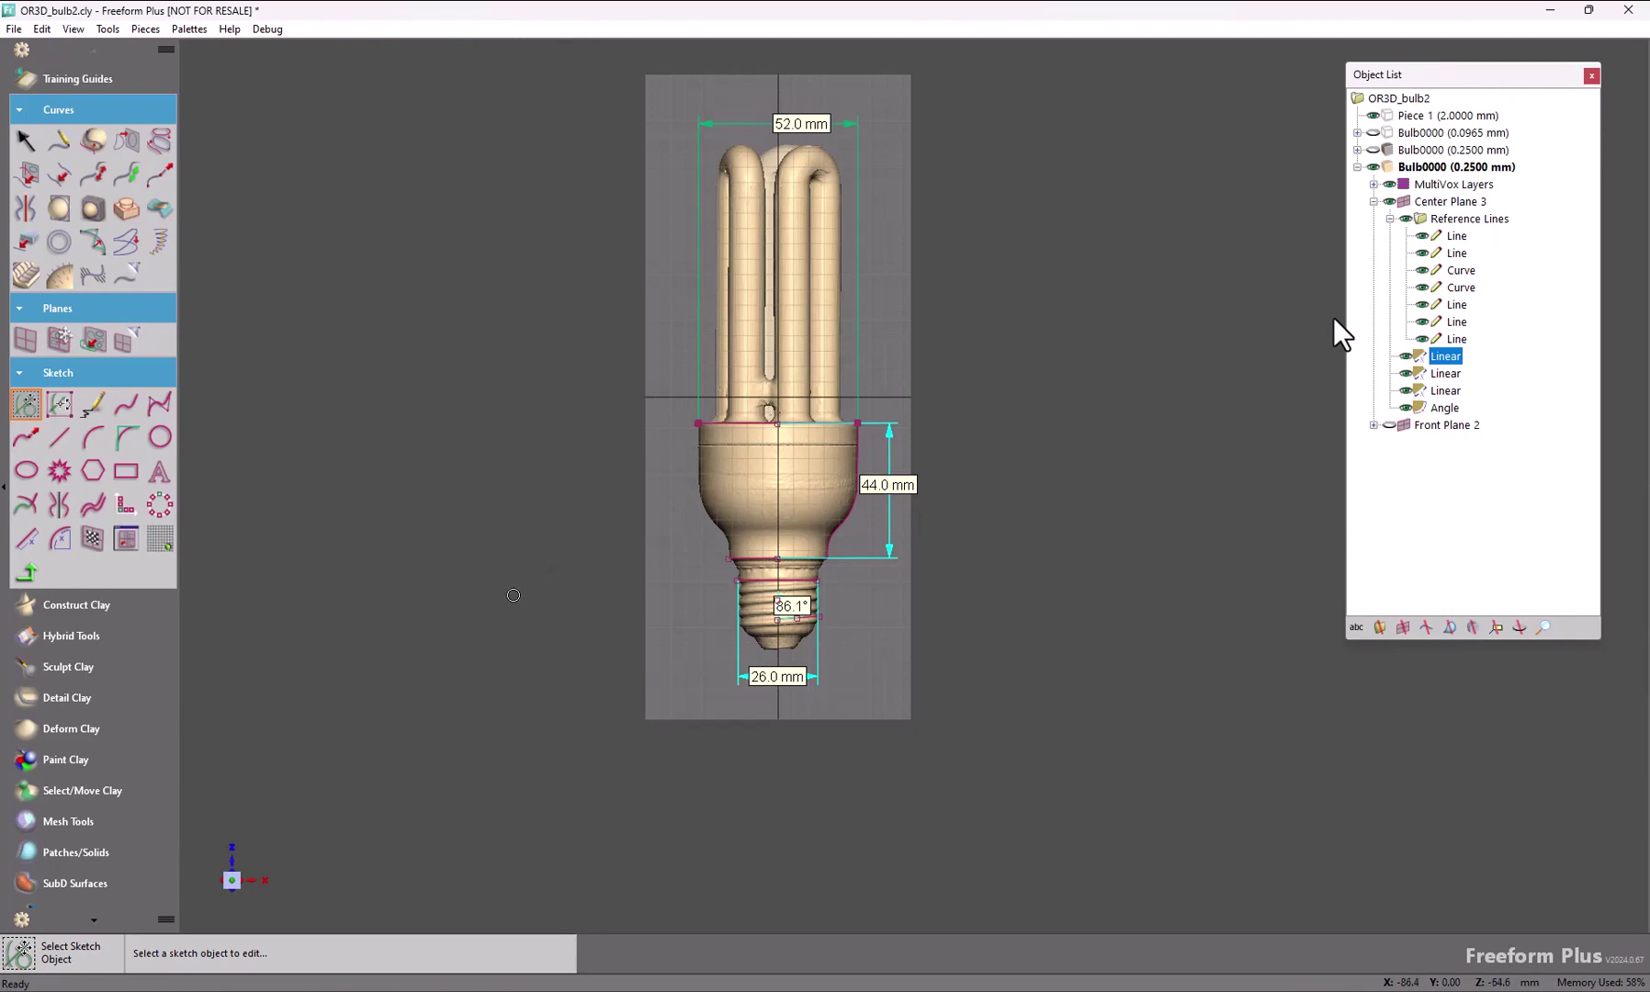
Step: Set the planes' background opacity to 0% in the program options and apply it
middle_click_drag(514, 595, 513, 670)
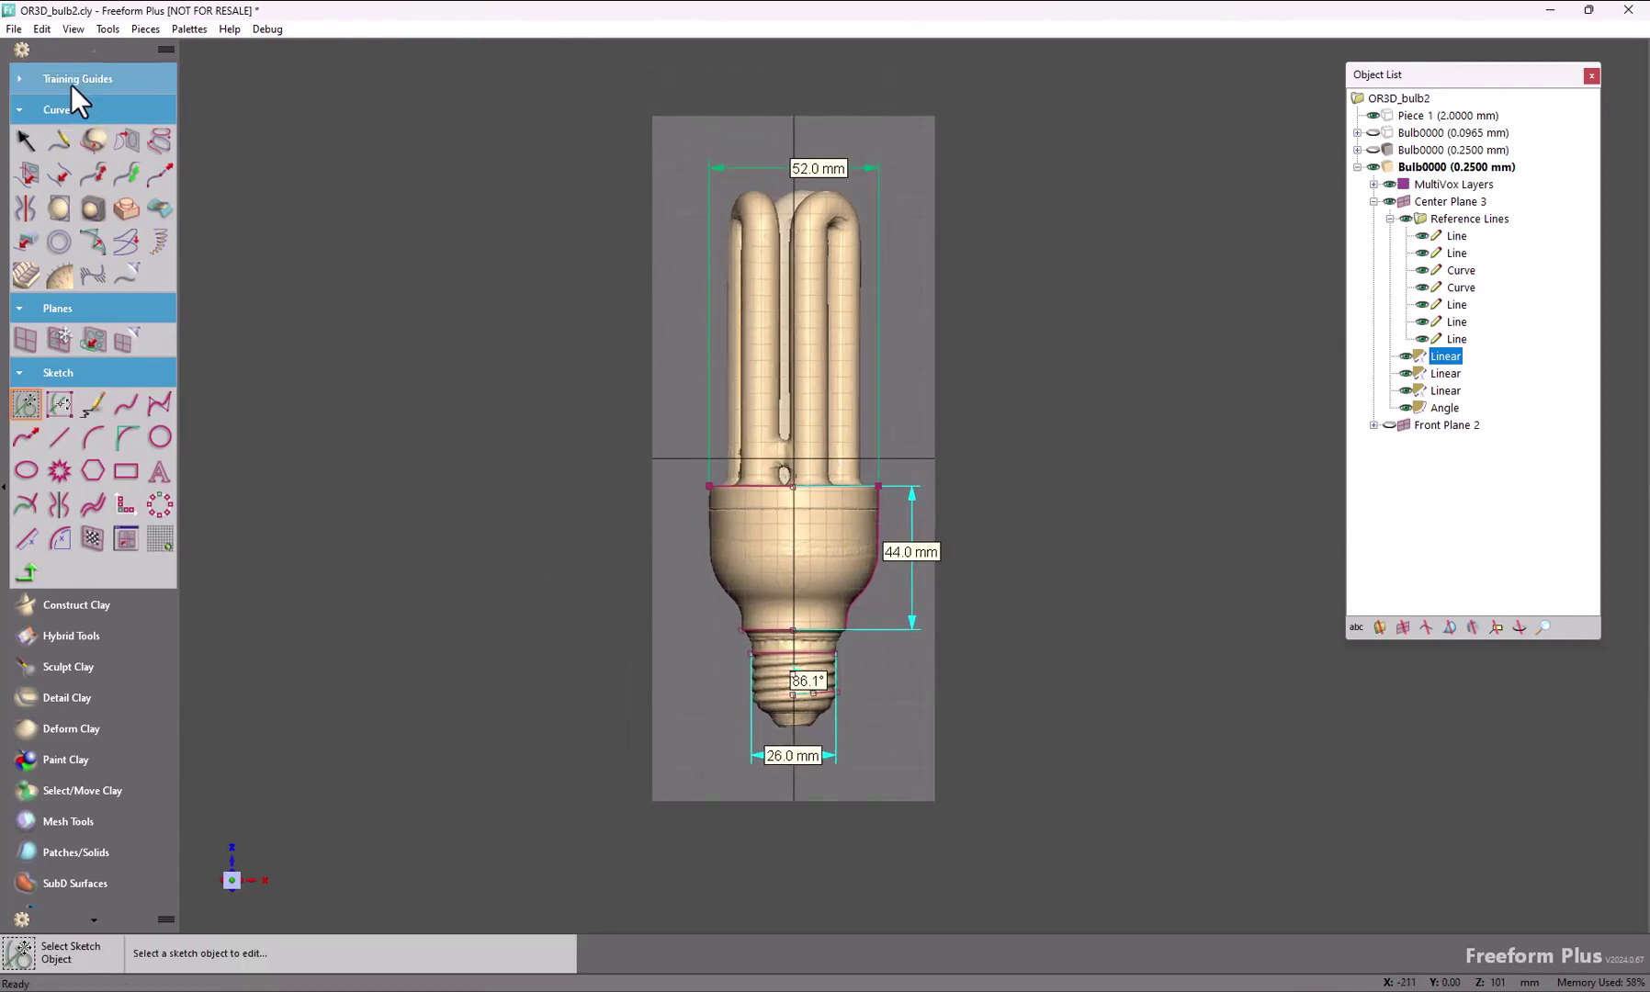
left_click(111, 29)
left_click(129, 320)
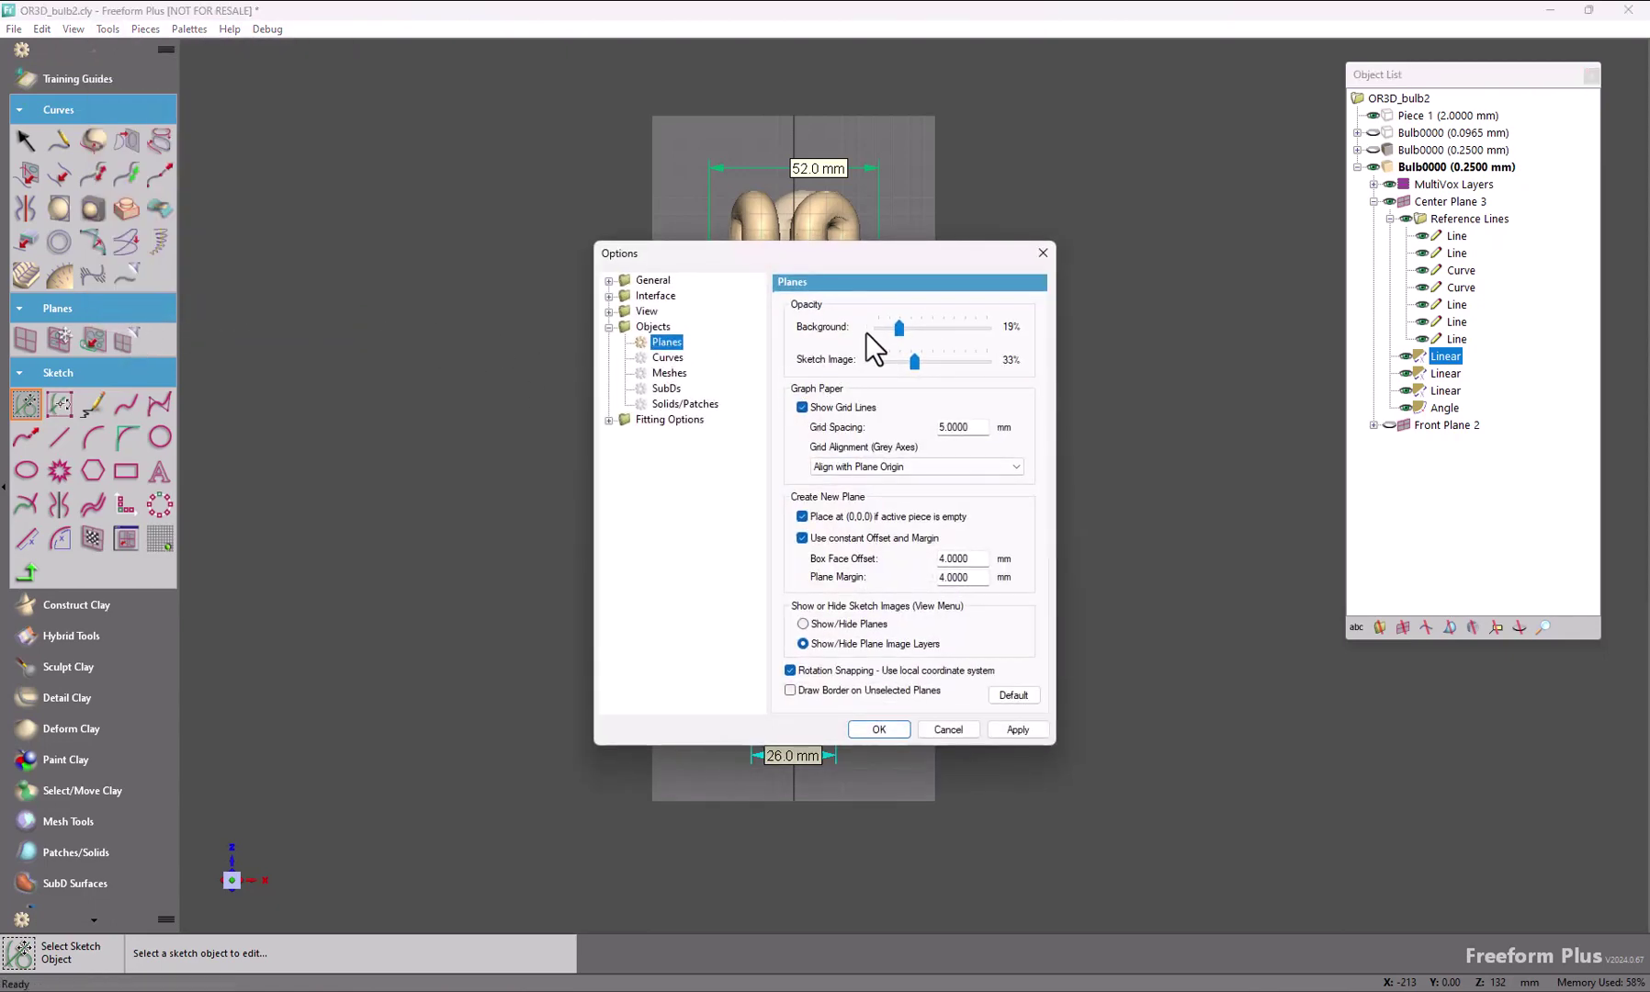
left_click_drag(895, 332, 854, 328)
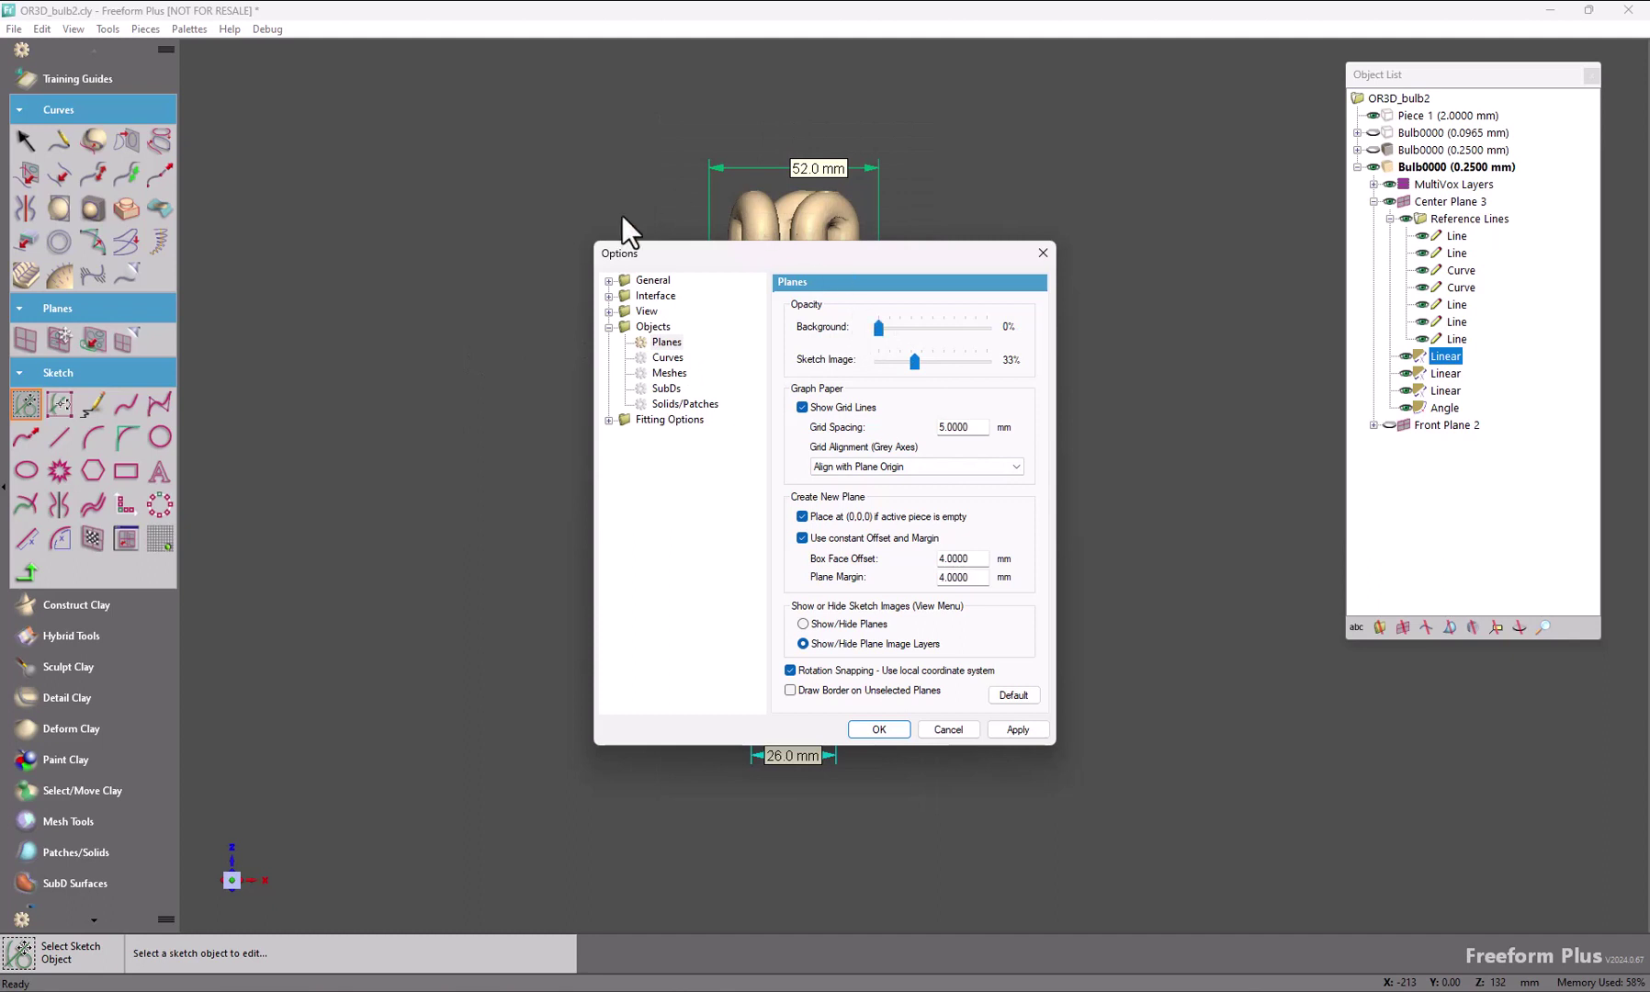
left_click(1018, 728)
Step: Change the background color in the view's scheme colors to white and accept the options
left_click(607, 312)
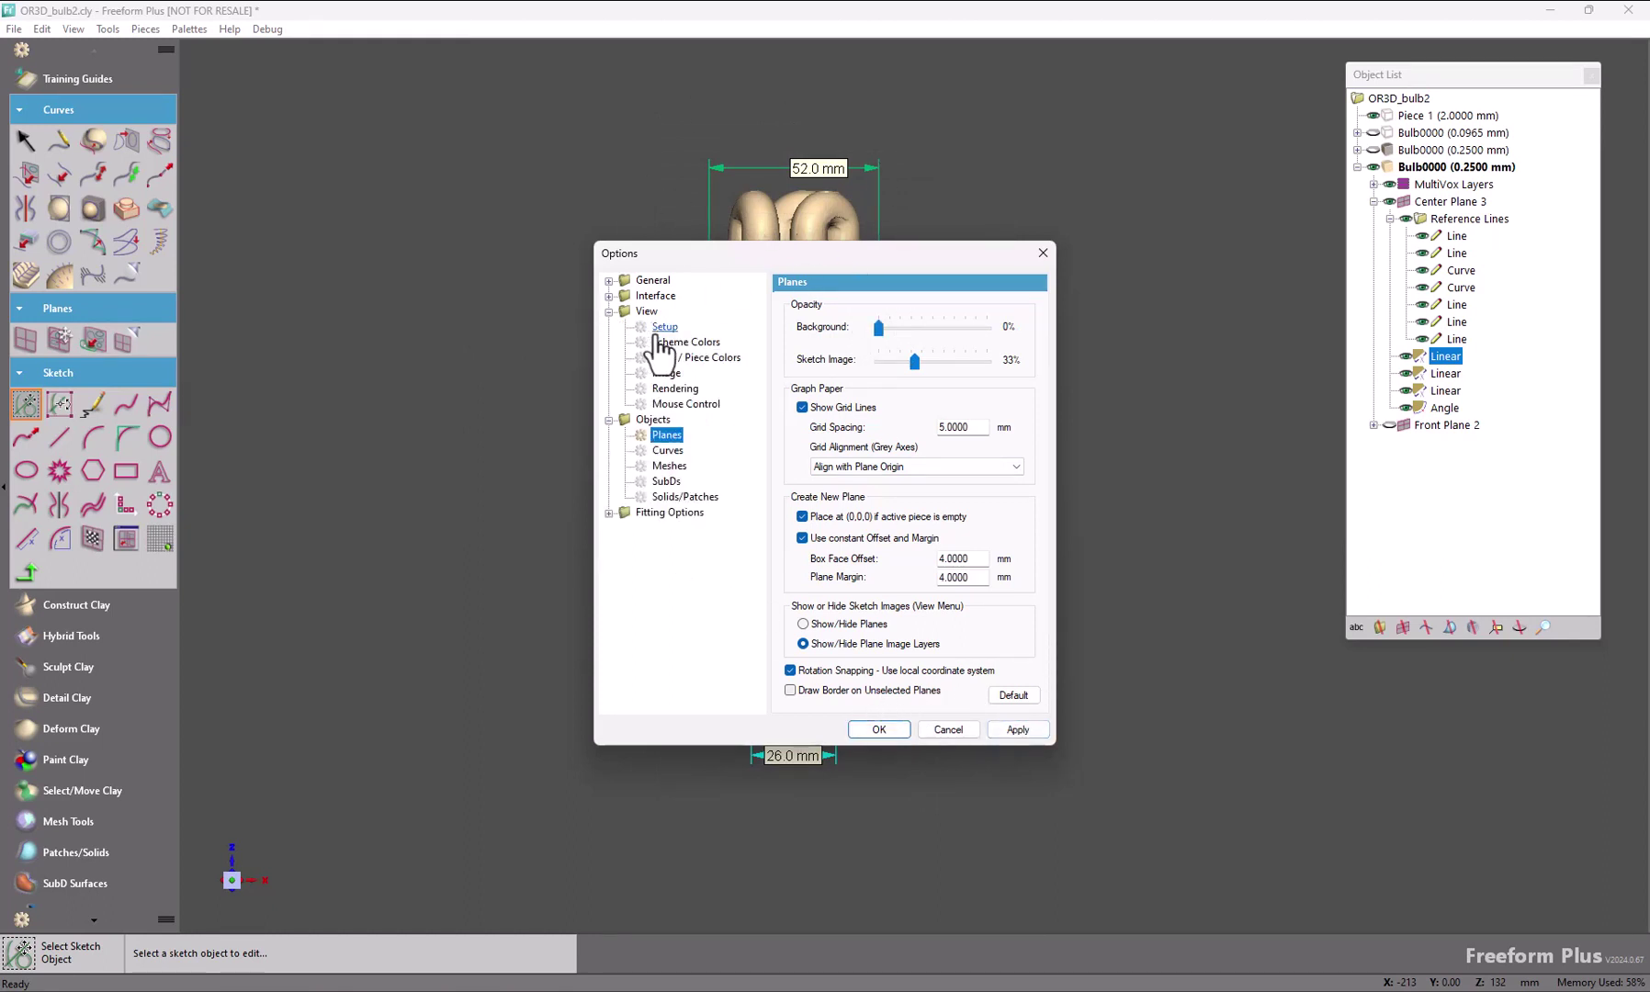
left_click(686, 342)
left_click(877, 340)
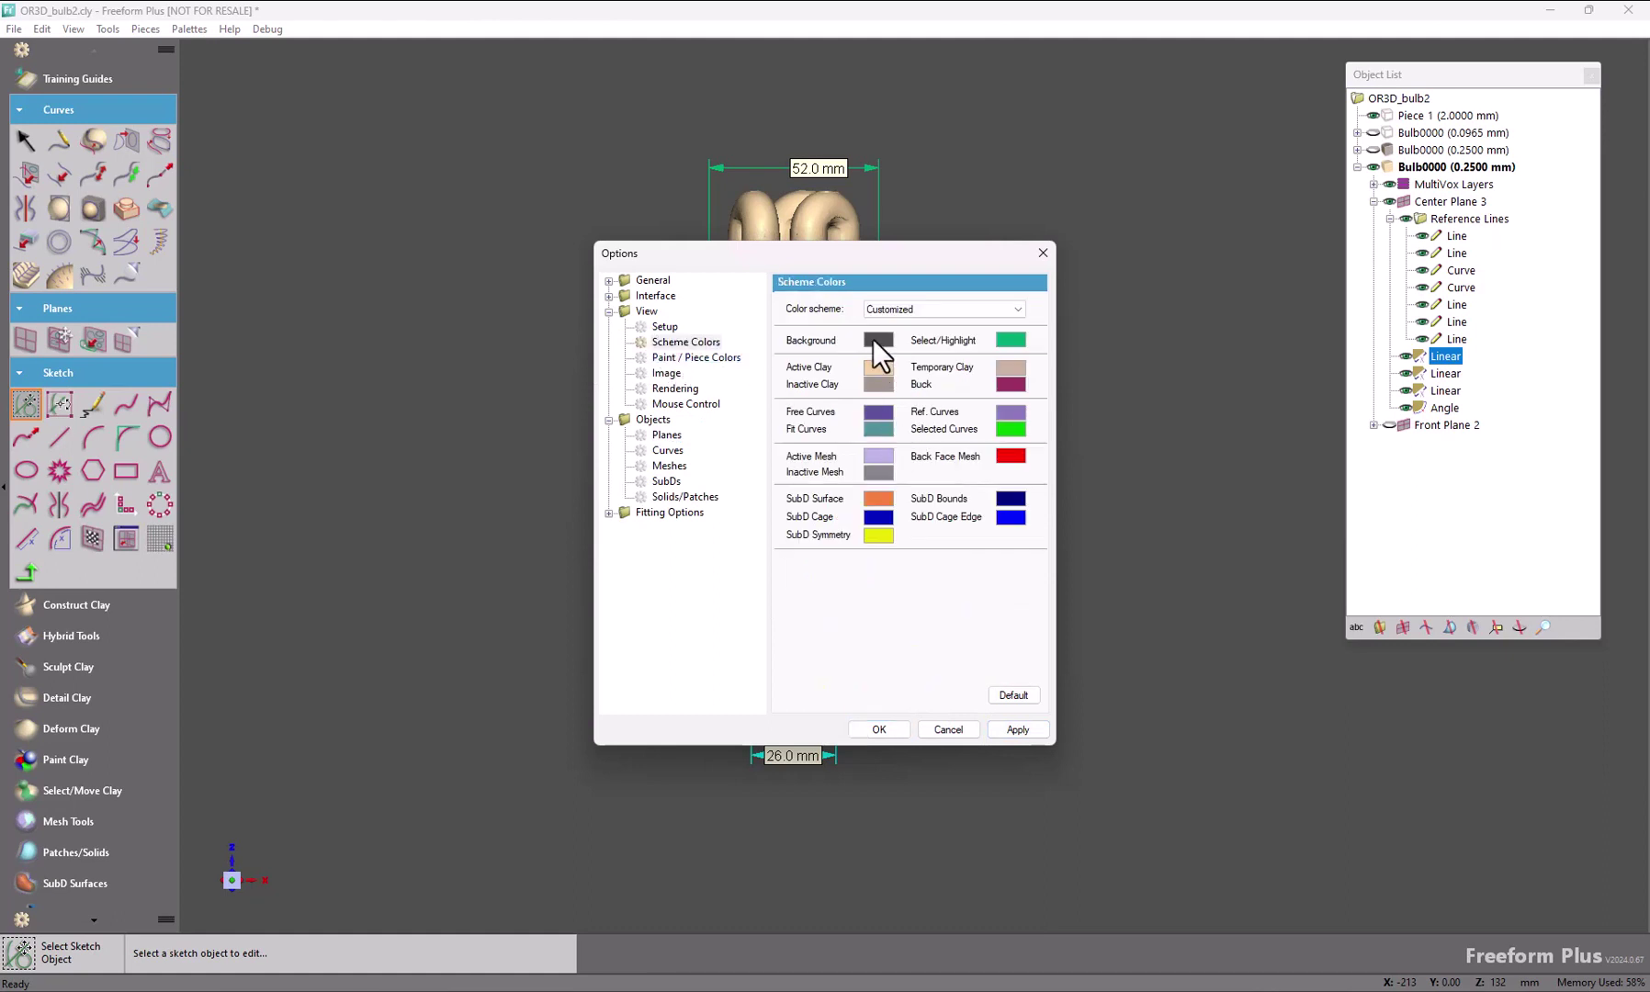
left_click(857, 549)
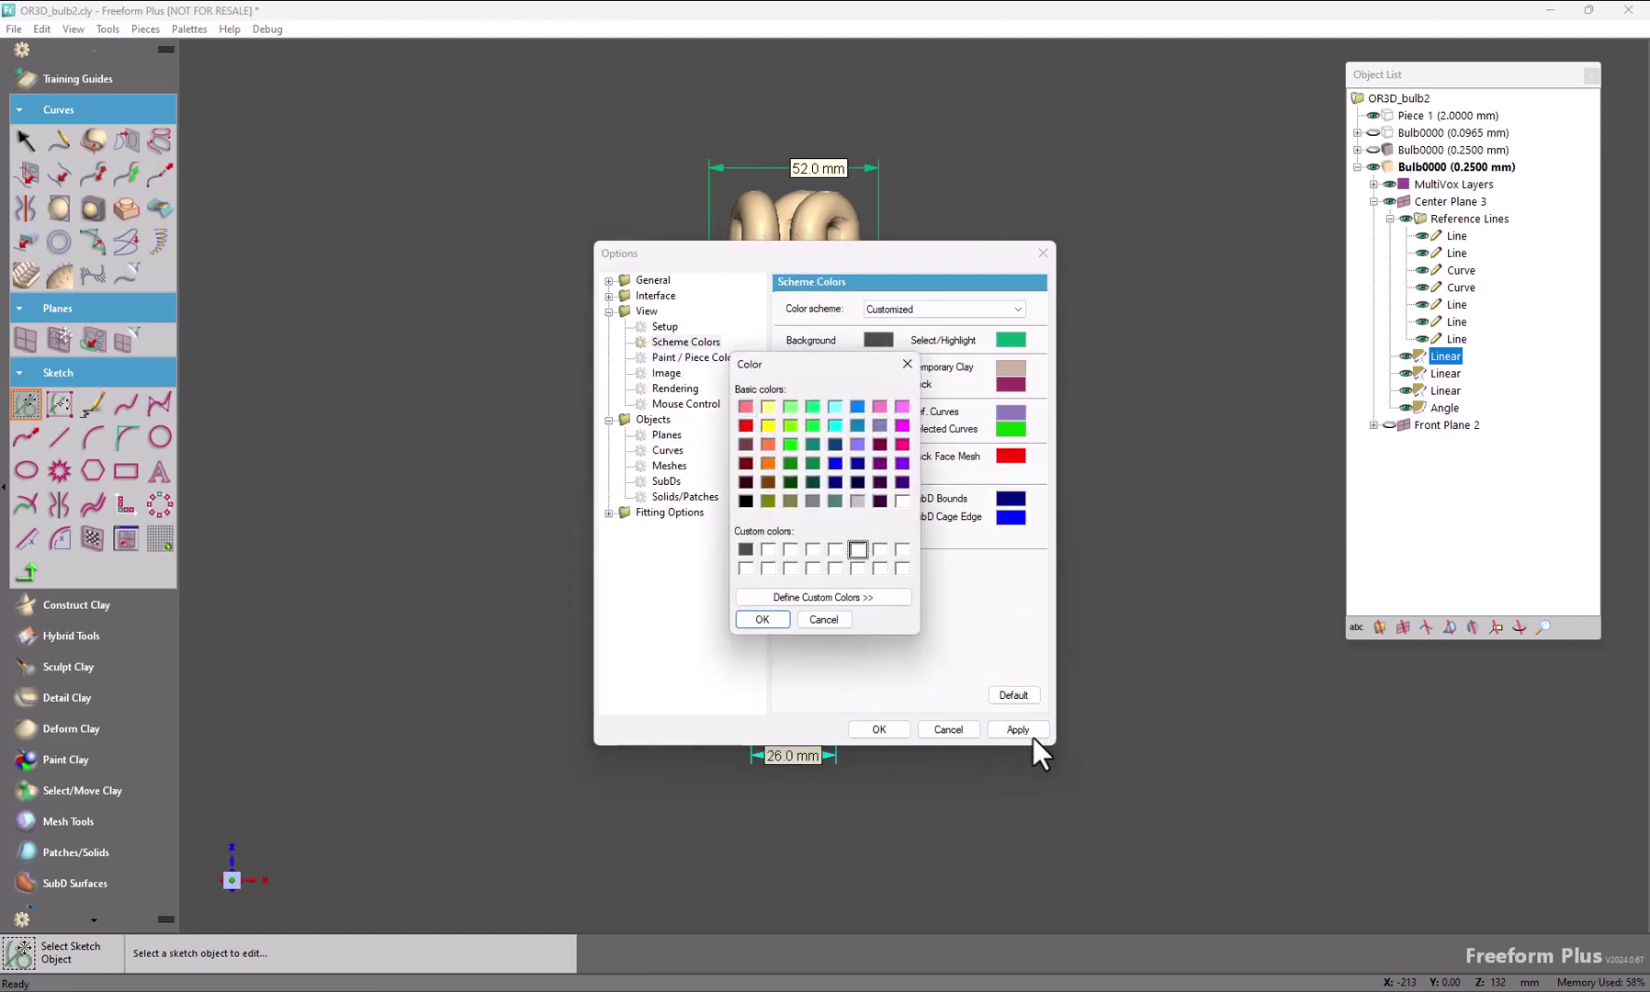
left_click(754, 616)
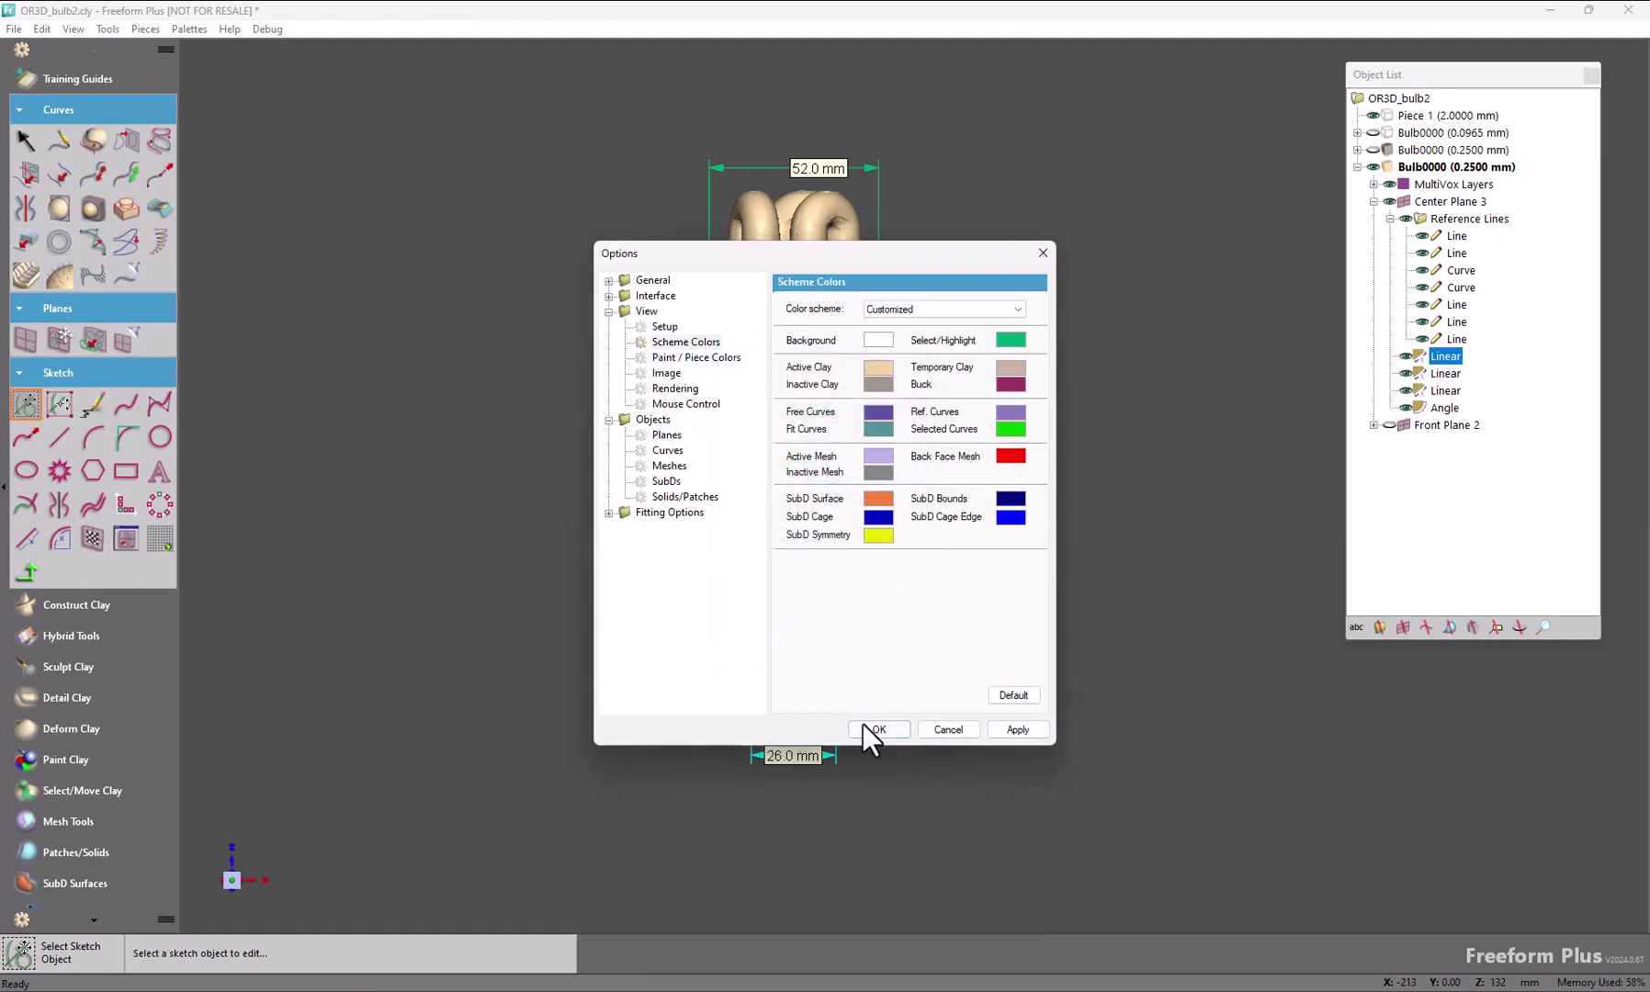
left_click(873, 727)
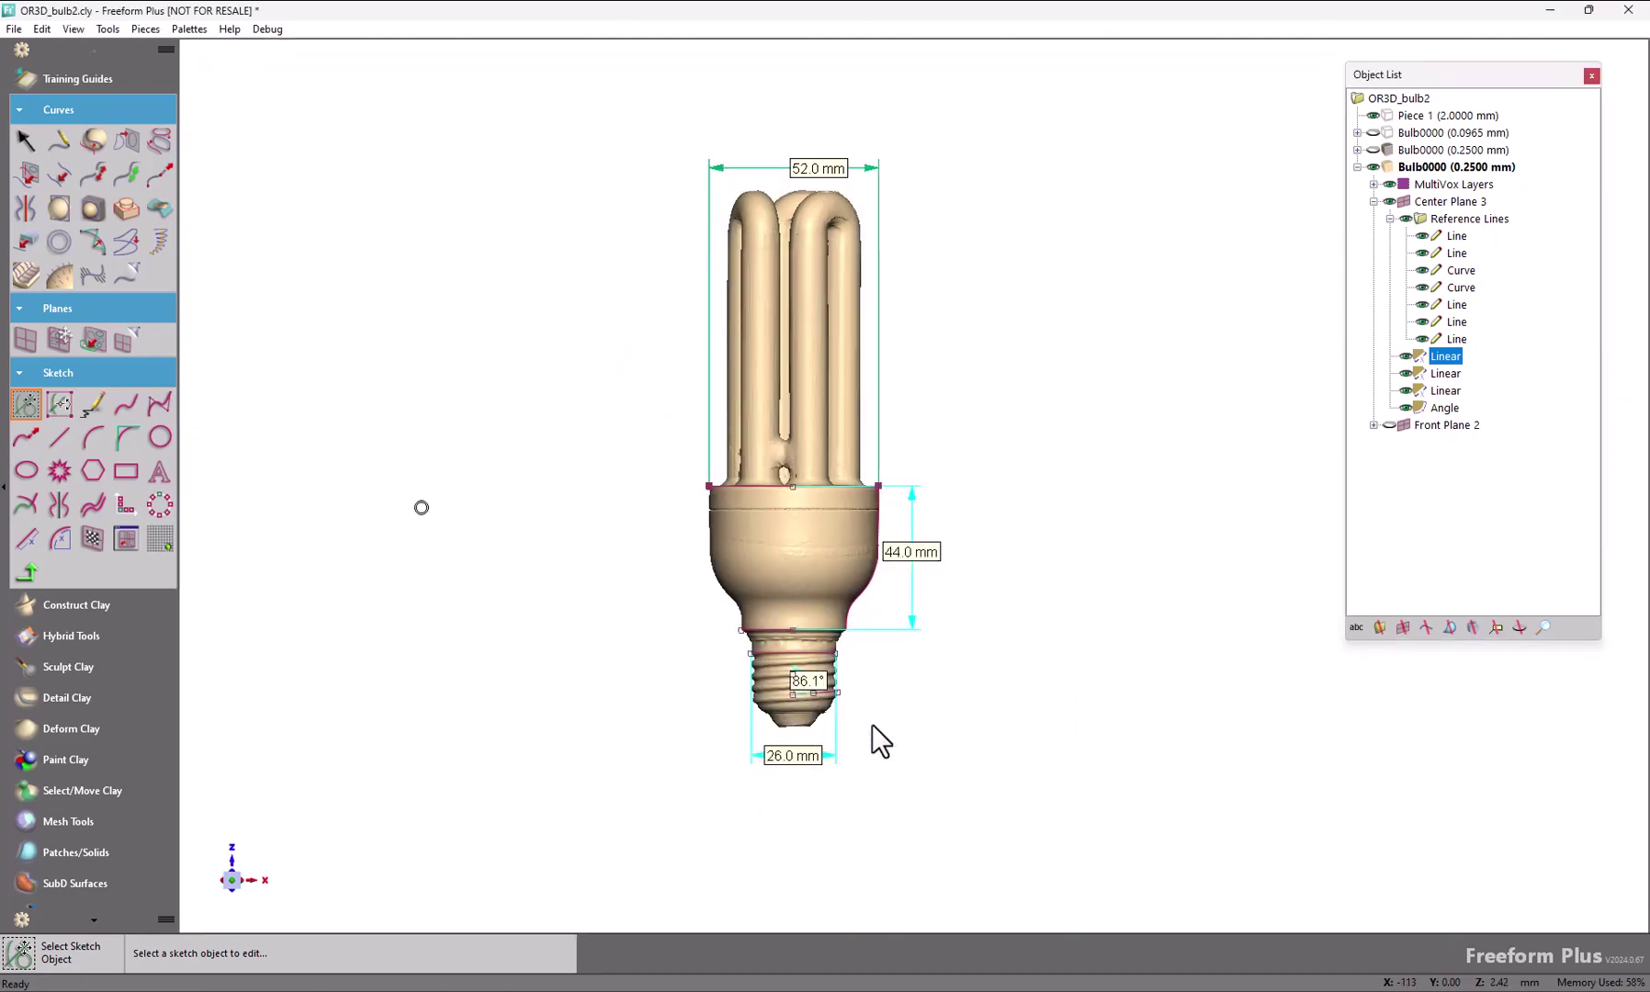